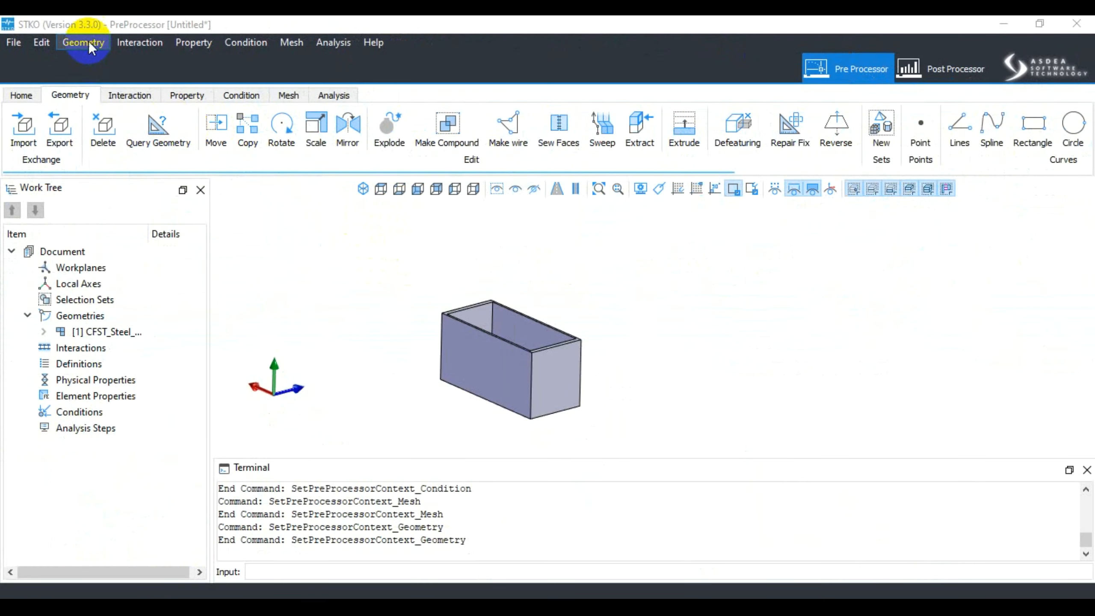
{"action": "left_click", "coordinate": [88, 42]}
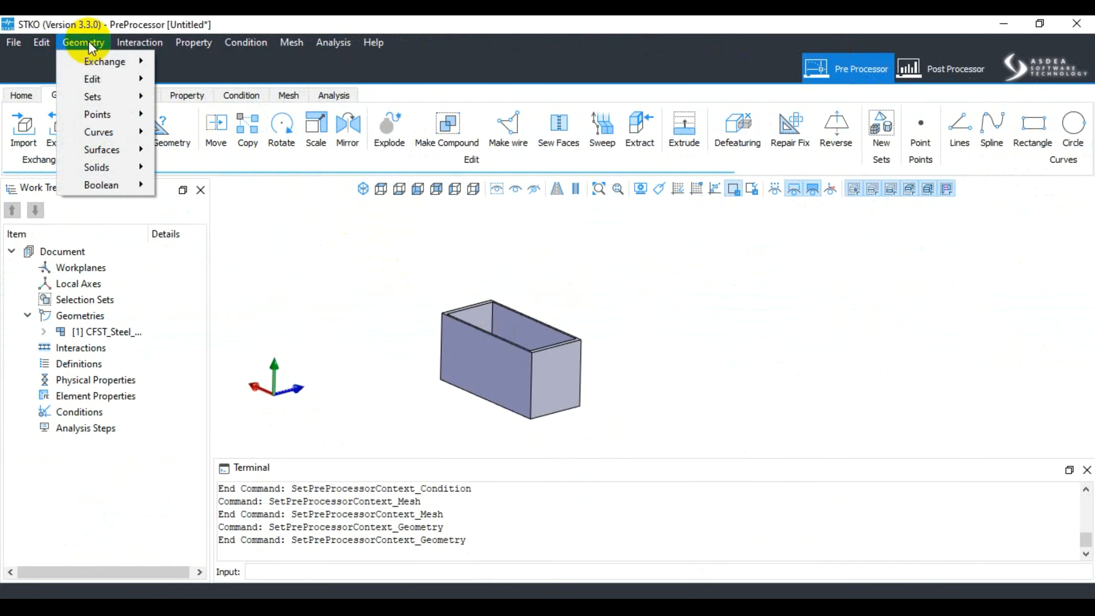
{"action": "mouse_move", "coordinate": [129, 80]}
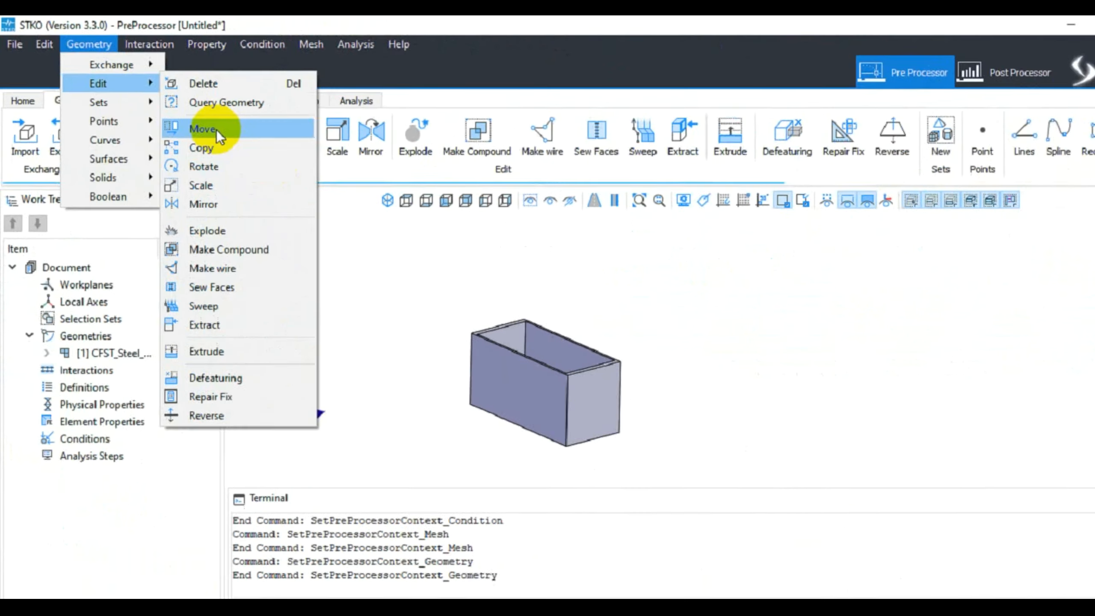
{"action": "left_click", "coordinate": [154, 20]}
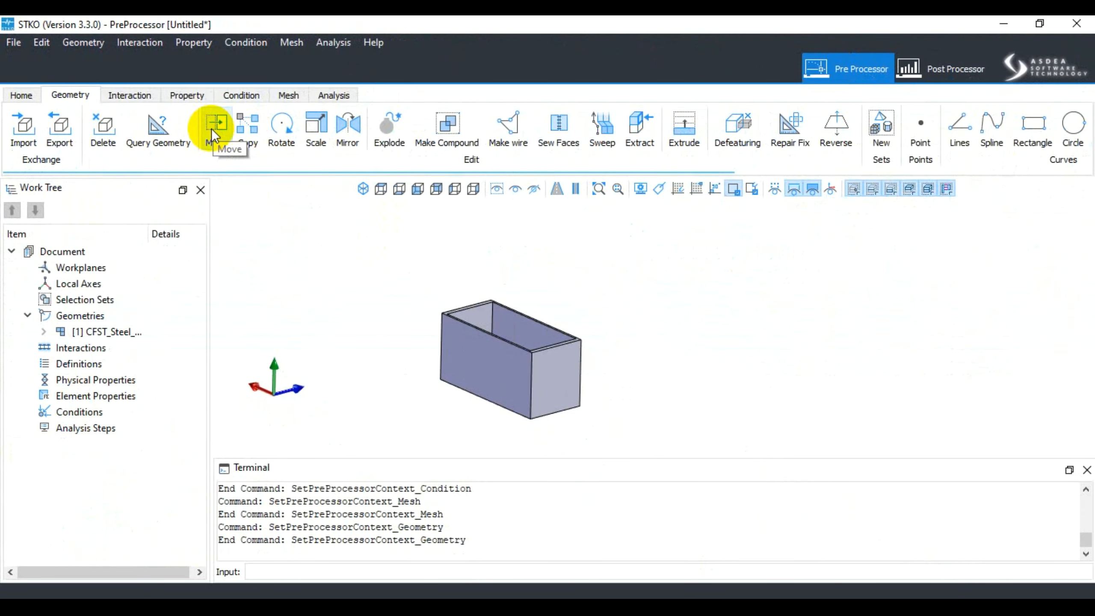
{"action": "left_click", "coordinate": [69, 41]}
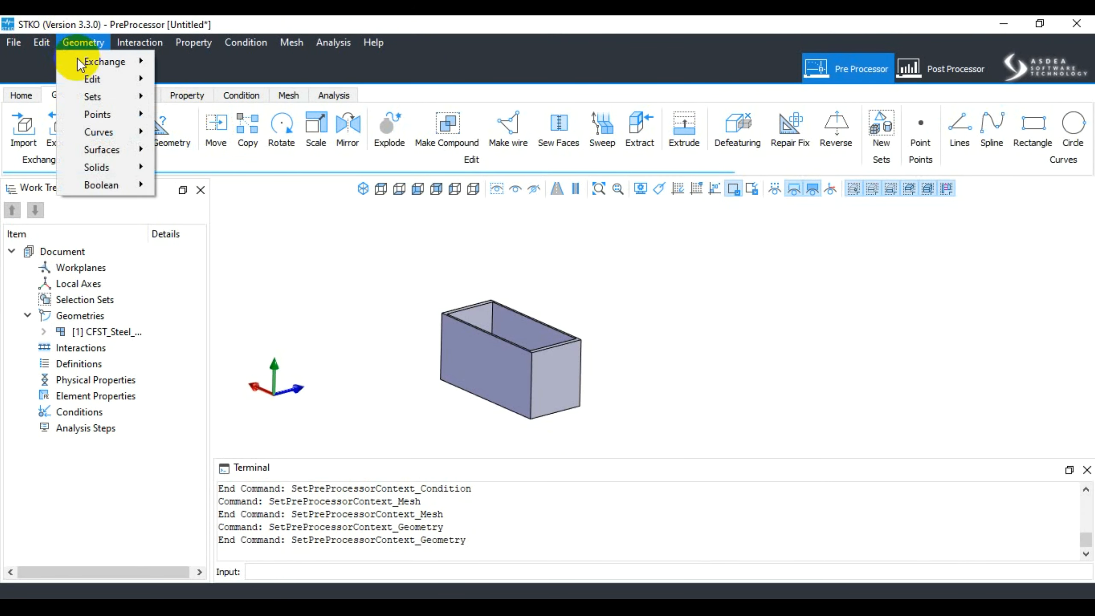
{"action": "mouse_move", "coordinate": [136, 185]}
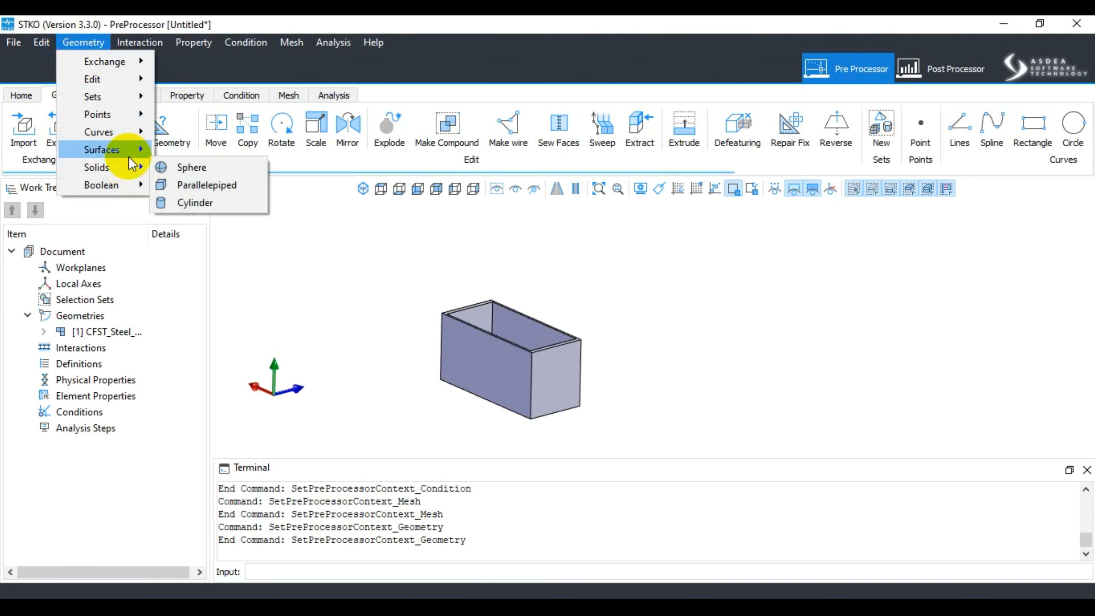
{"action": "left_click", "coordinate": [726, 23]}
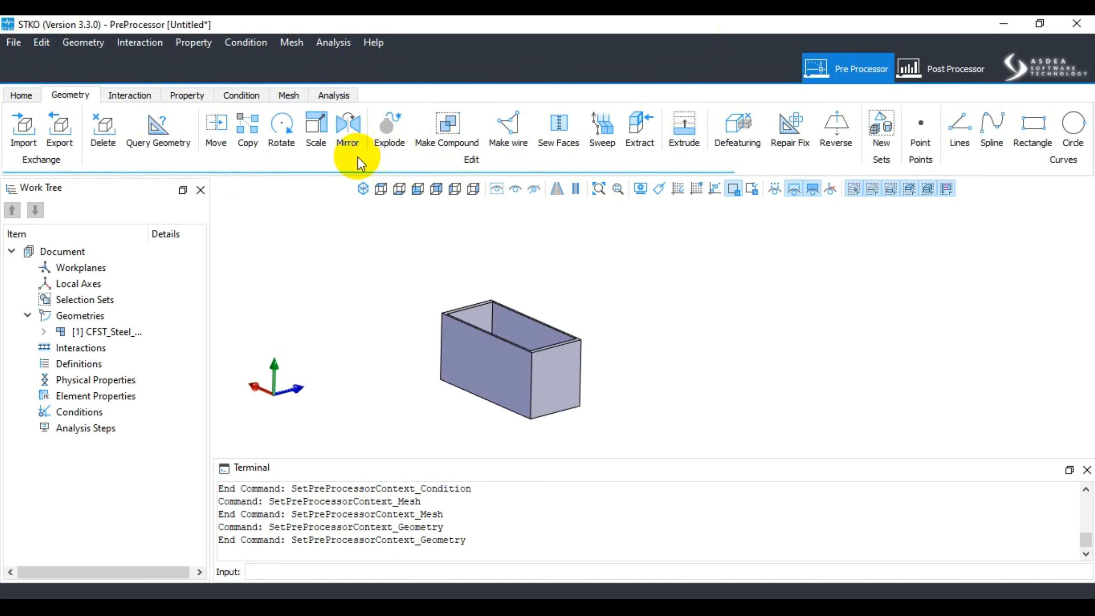
{"action": "left_click", "coordinate": [61, 42]}
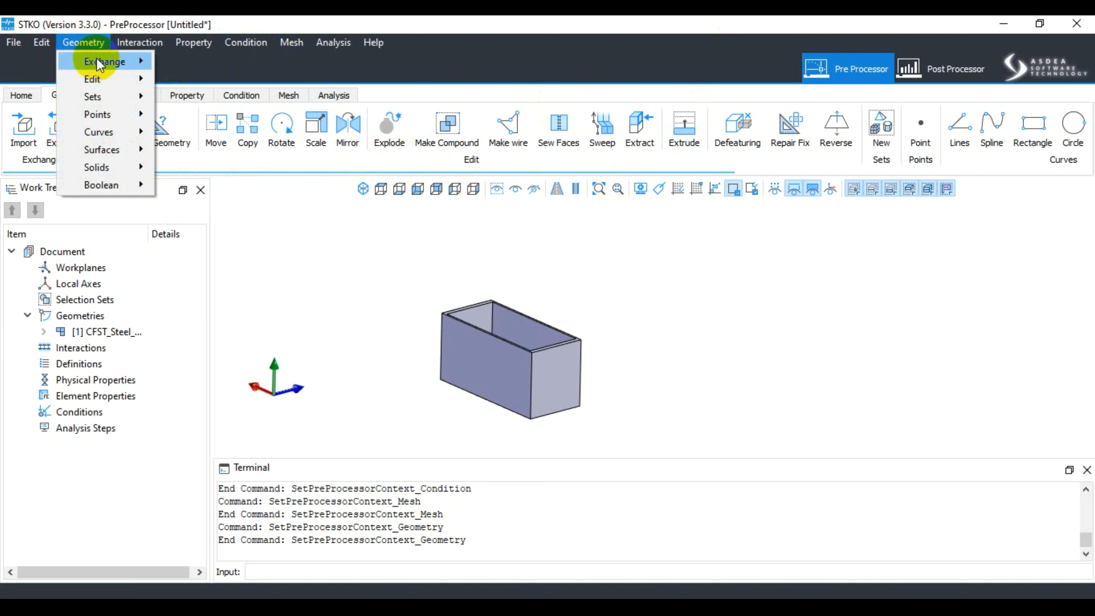
{"action": "mouse_move", "coordinate": [135, 83]}
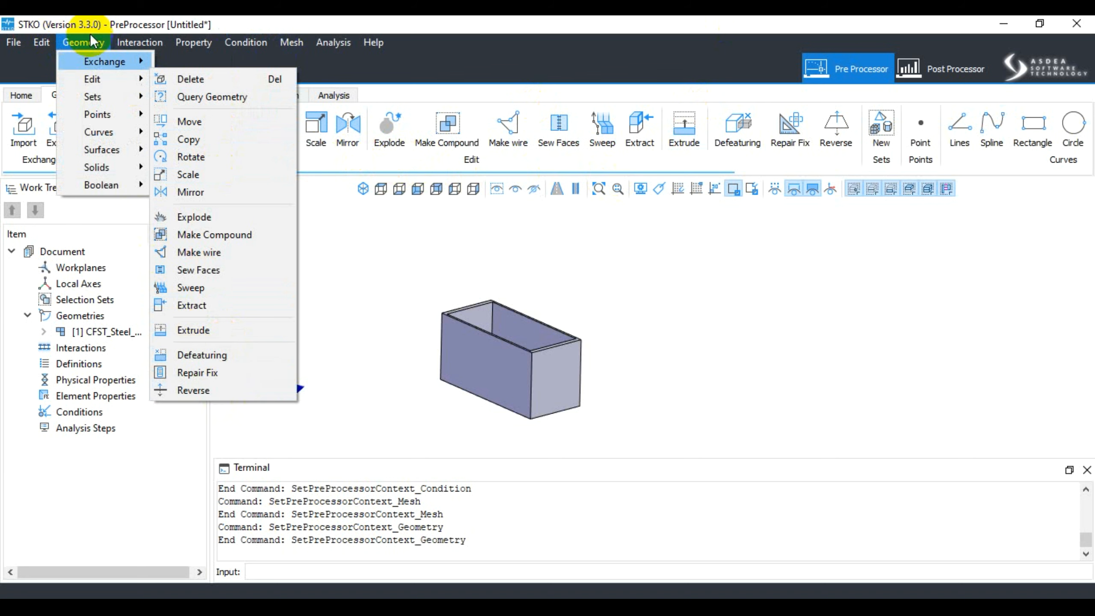
{"action": "mouse_move", "coordinate": [111, 96]}
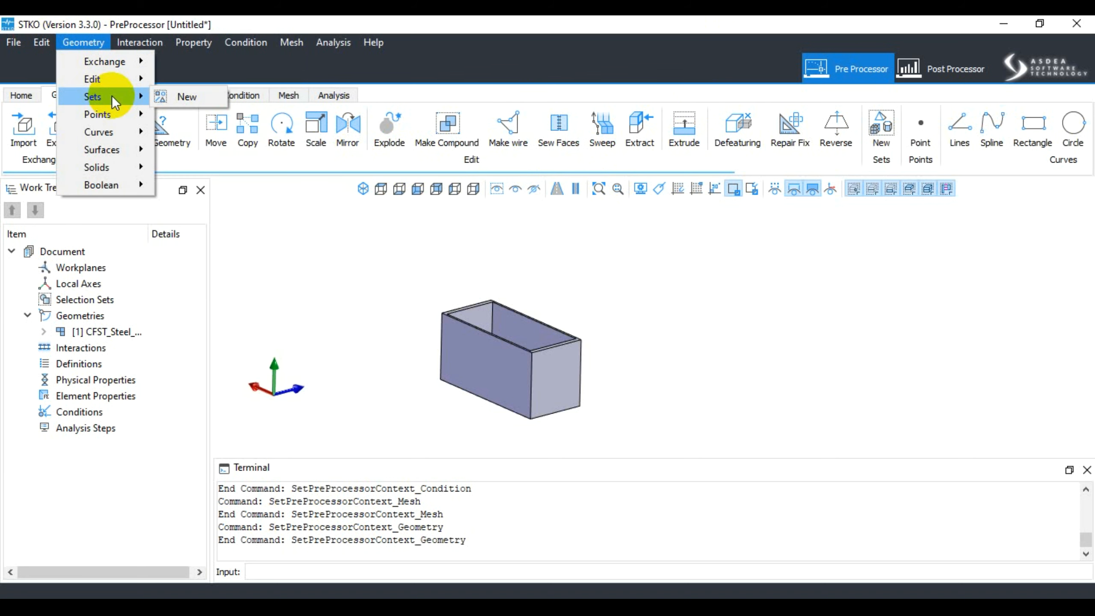
{"action": "mouse_move", "coordinate": [116, 118]}
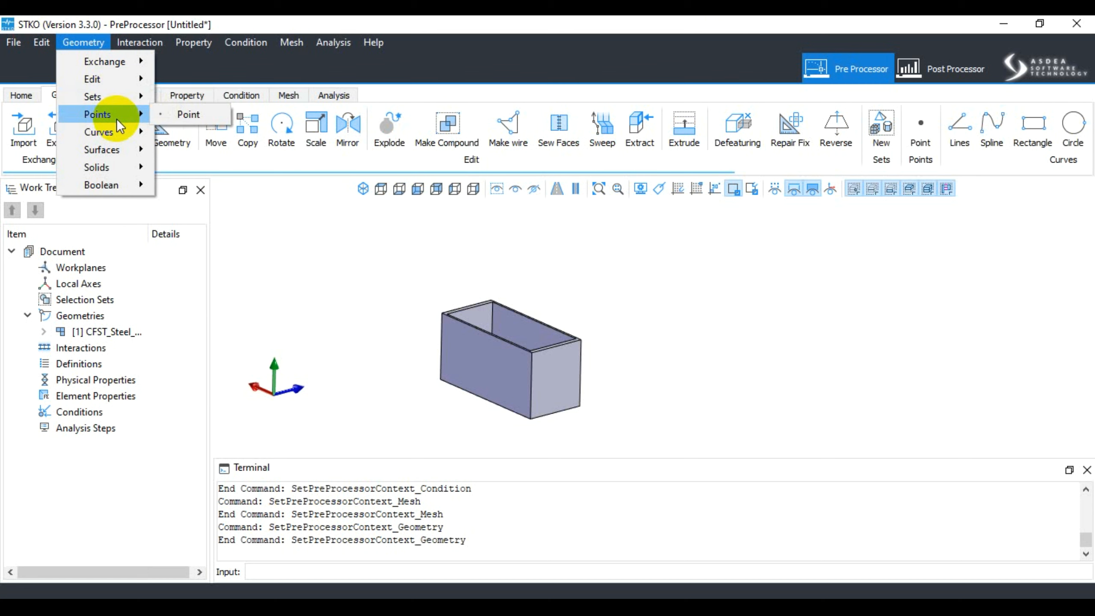
{"action": "mouse_move", "coordinate": [121, 62]}
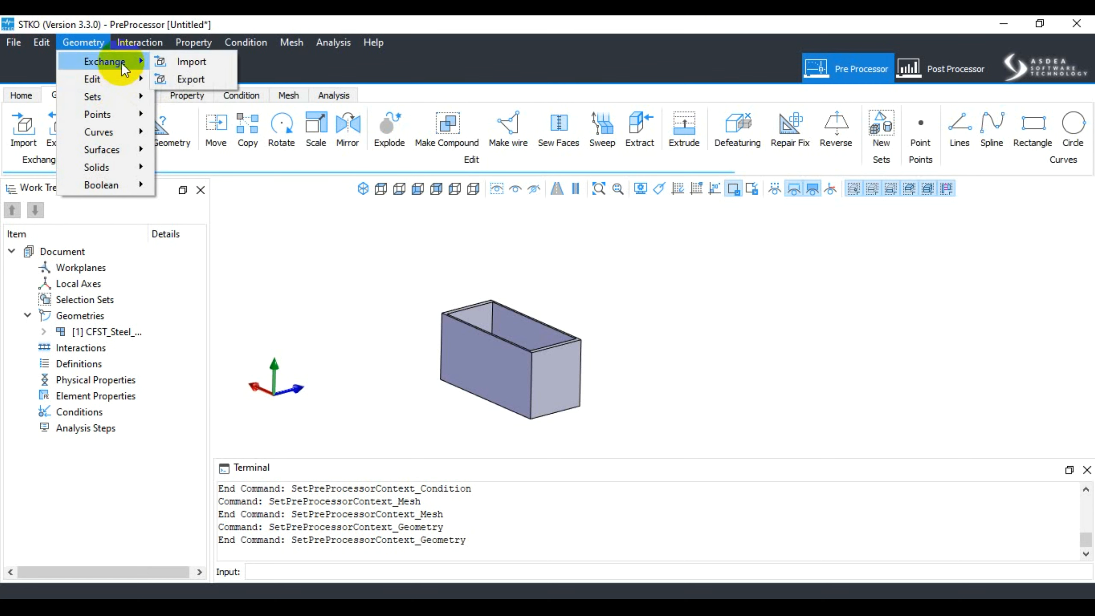
{"action": "left_click", "coordinate": [125, 22]}
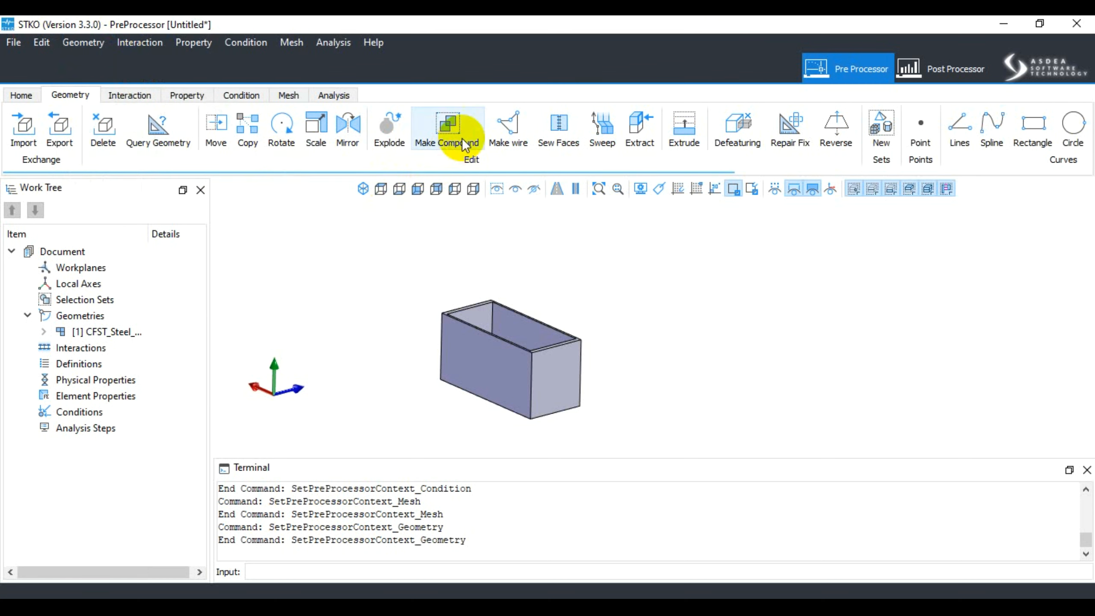
Move the hollow steel section from a free base point beside it to an end point at about (-3642, 399, 0).
{"action": "left_click", "coordinate": [217, 127]}
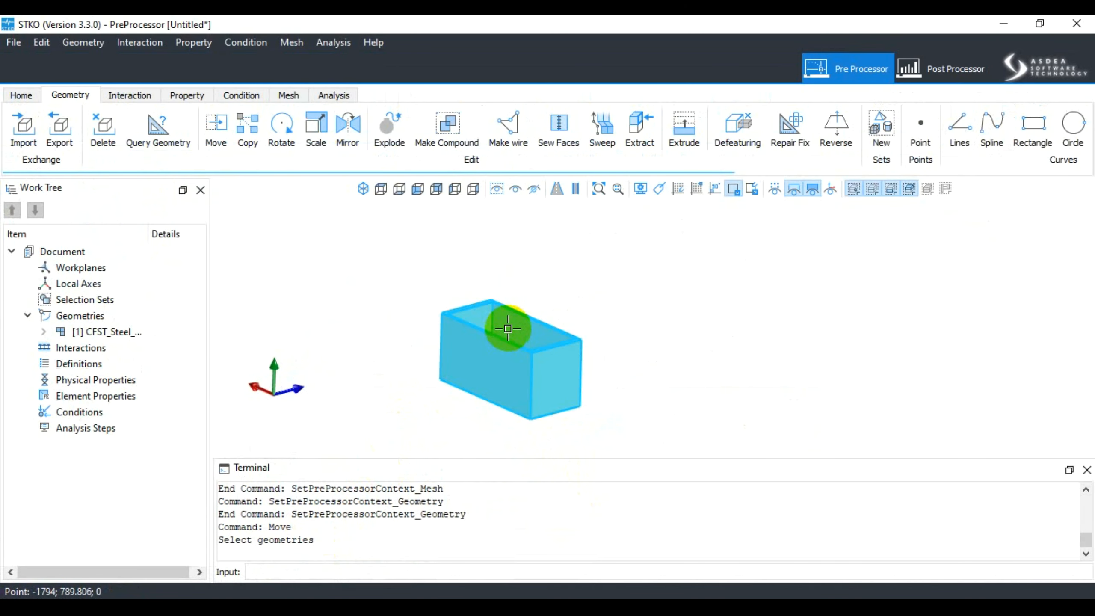
{"action": "left_click", "coordinate": [960, 58]}
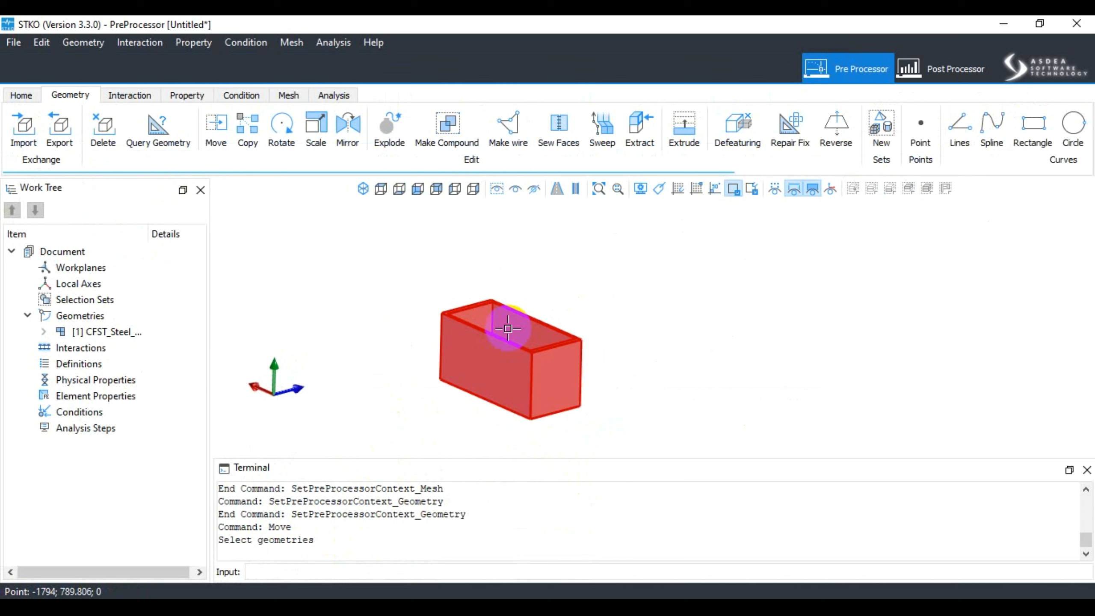
{"action": "left_click", "coordinate": [508, 328]}
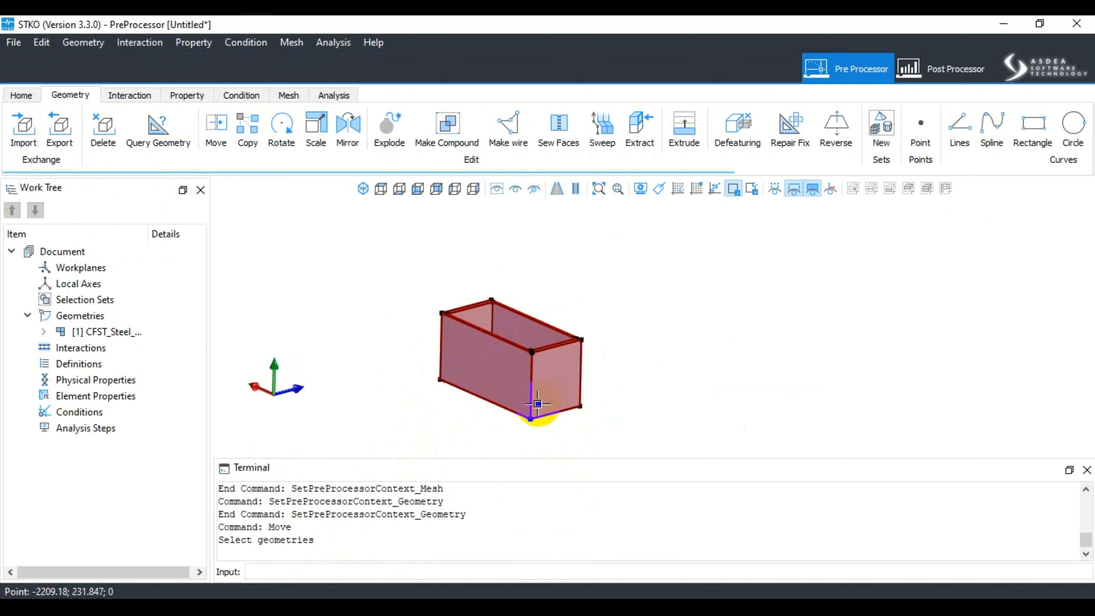
{"action": "left_click", "coordinate": [417, 424]}
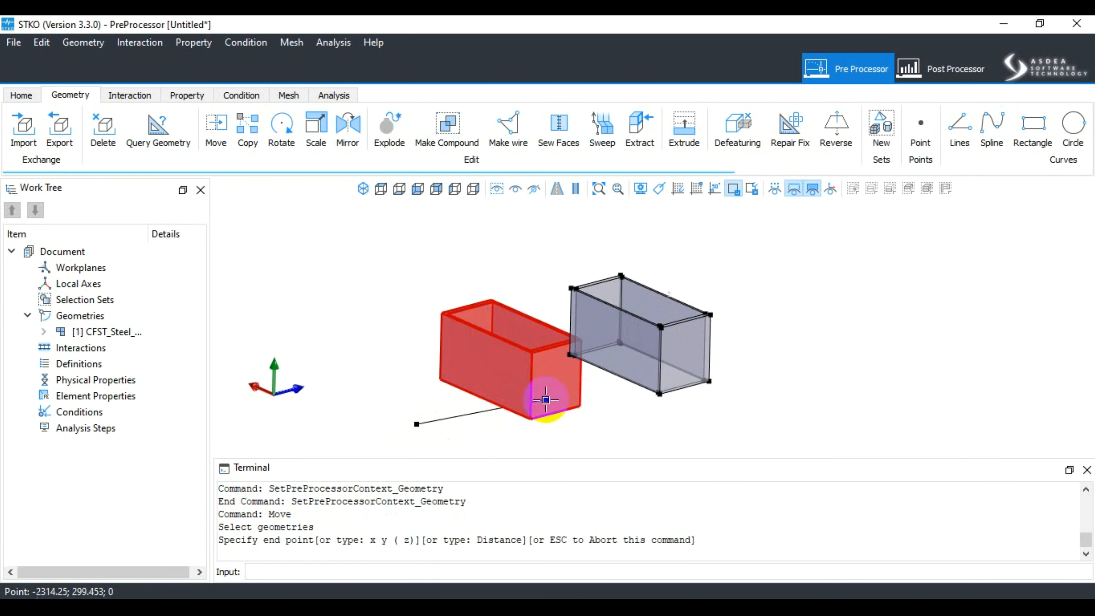
{"action": "scroll", "coordinate": [405, 377], "scroll_direction": "down", "scroll_amount": 4}
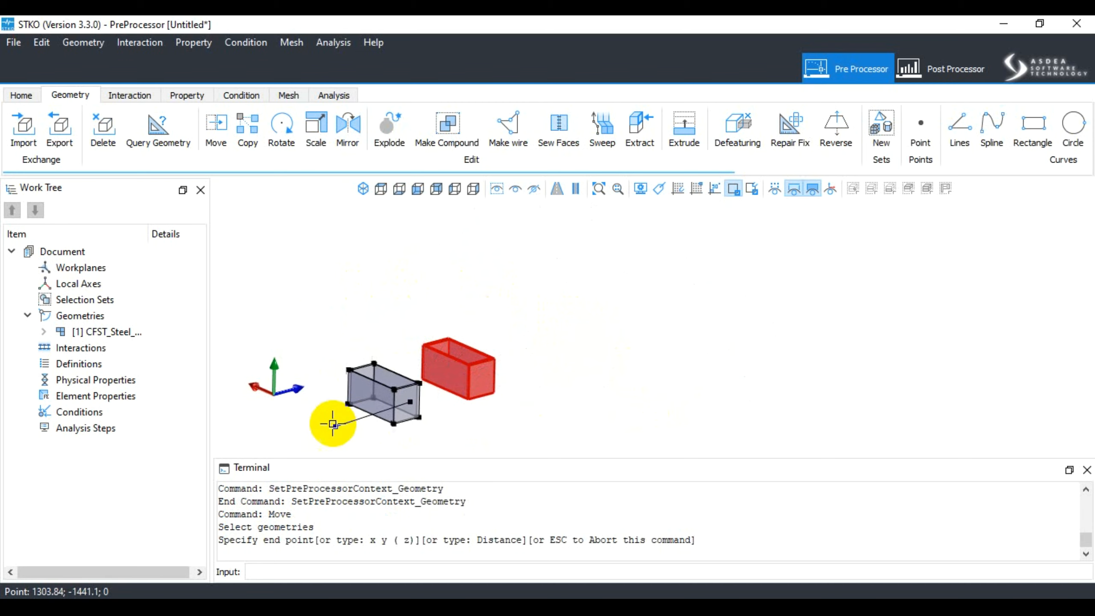
{"action": "scroll", "coordinate": [513, 374], "scroll_direction": "up", "scroll_amount": 3}
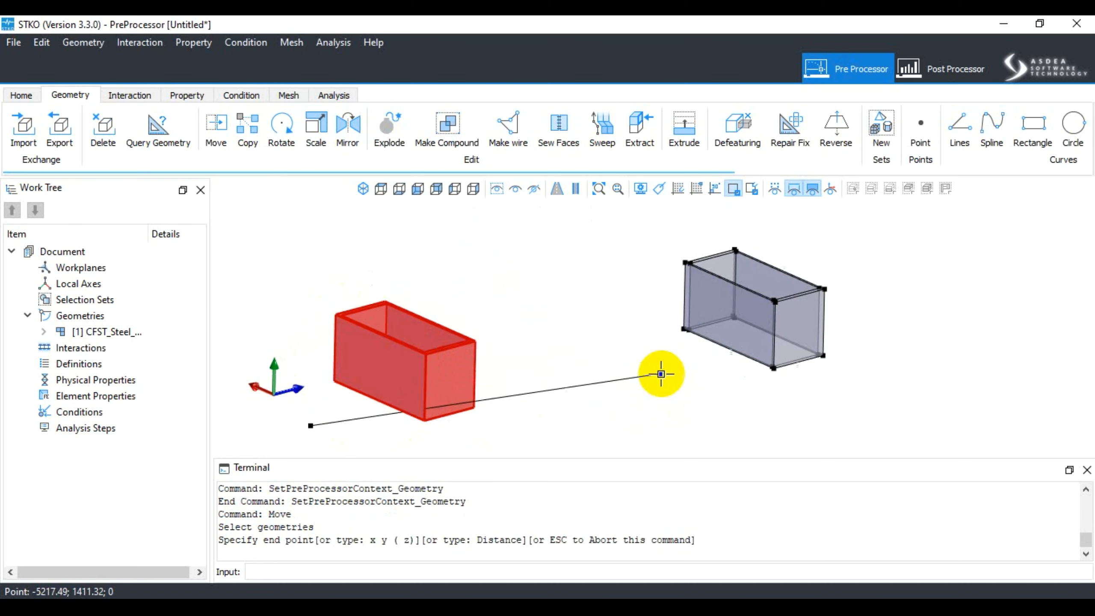
{"action": "scroll", "coordinate": [646, 371], "scroll_direction": "down", "scroll_amount": 3}
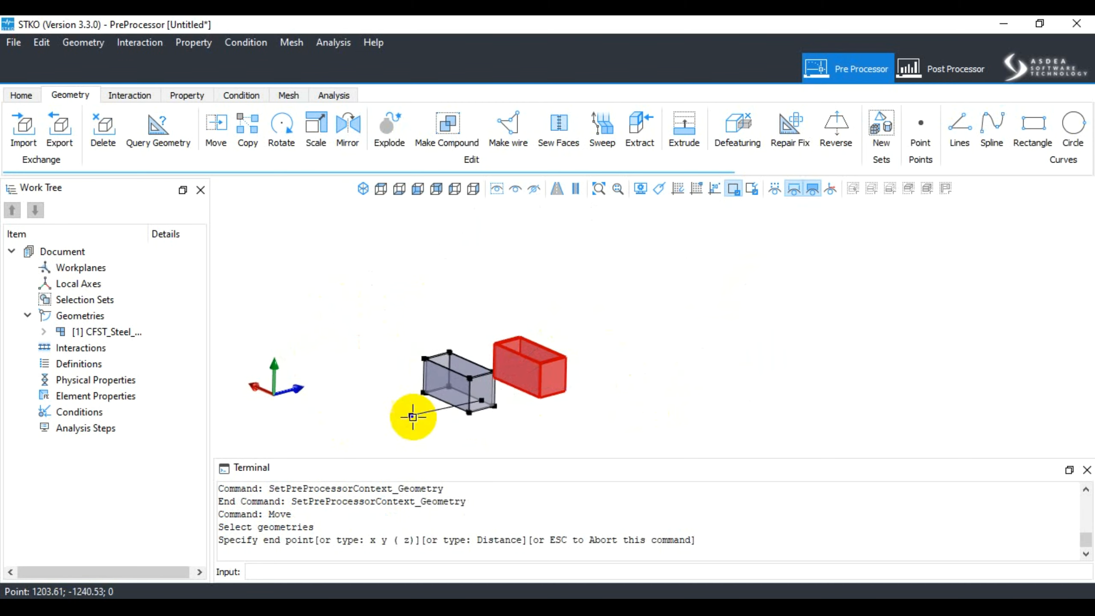
{"action": "scroll", "coordinate": [561, 402], "scroll_direction": "up", "scroll_amount": 3}
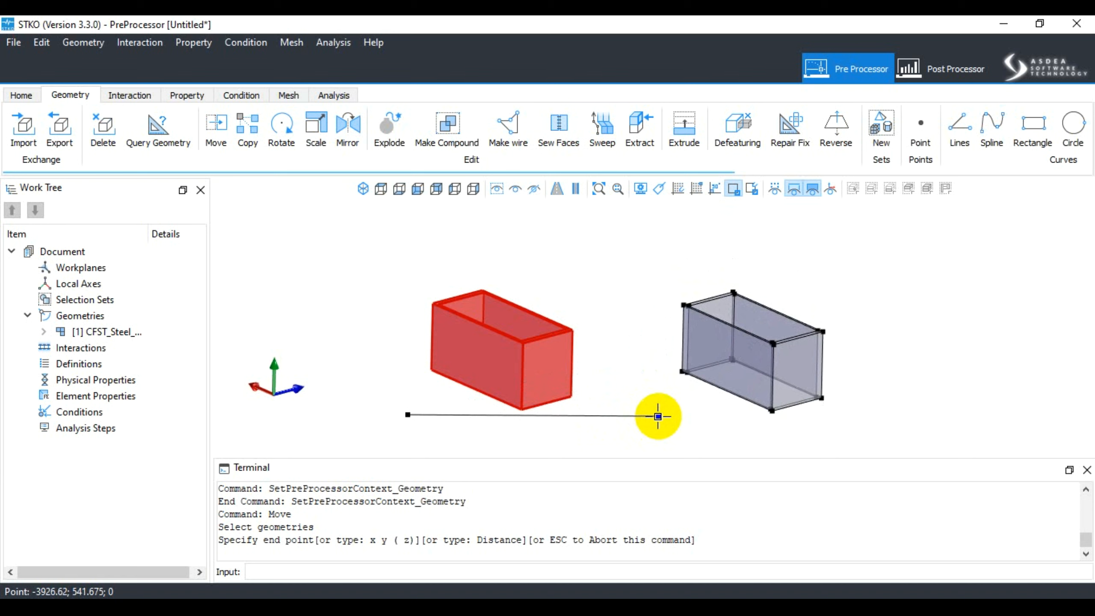
{"action": "left_click", "coordinate": [272, 573]}
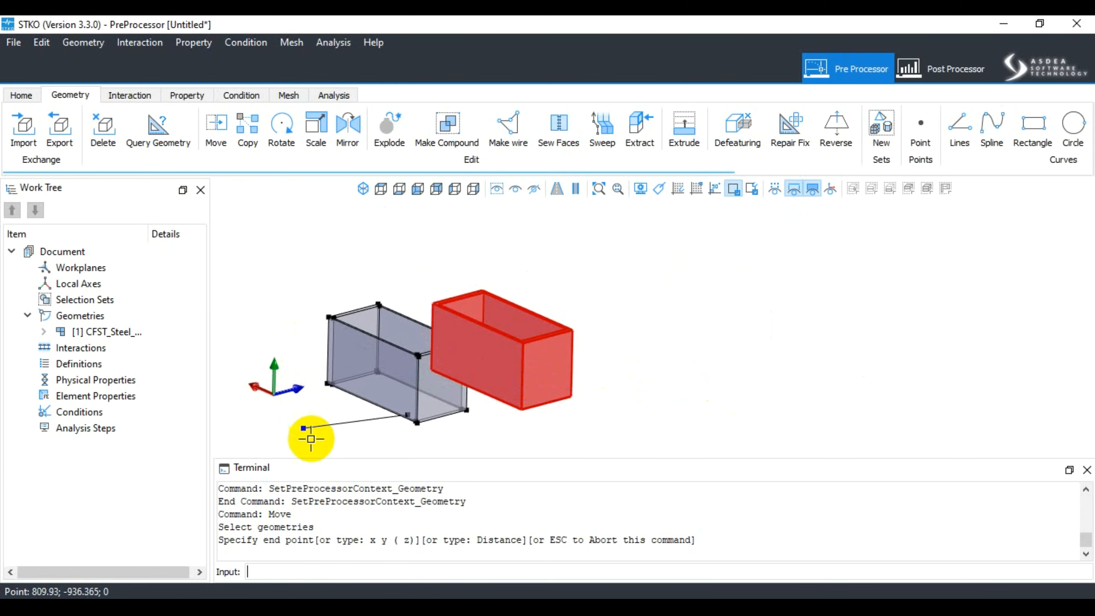
{"action": "left_click", "coordinate": [637, 422]}
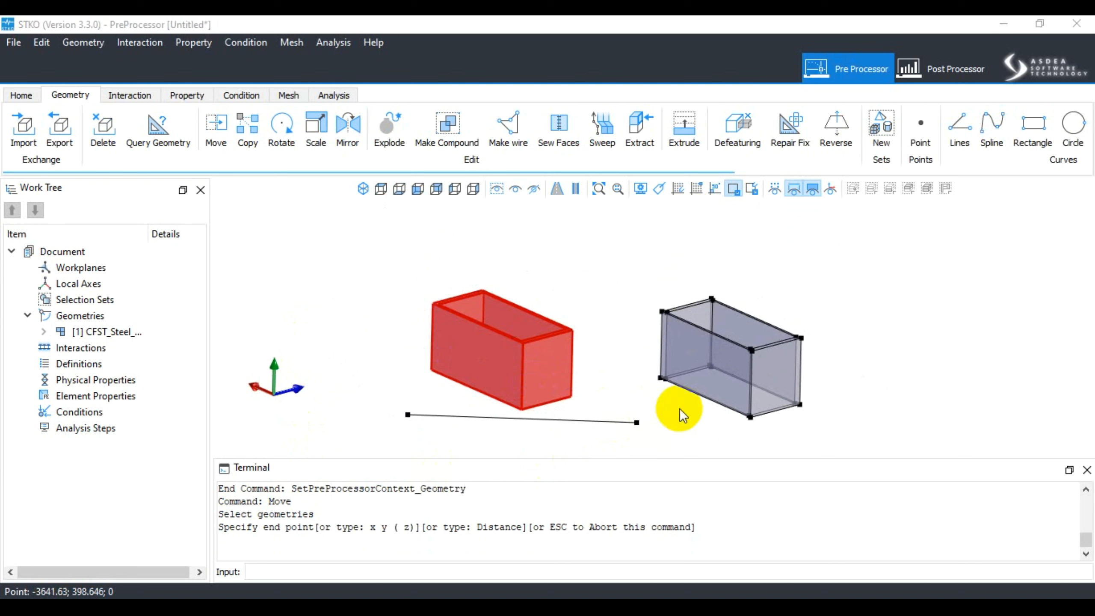
{"action": "scroll", "coordinate": [458, 364], "scroll_direction": "down", "scroll_amount": 3}
{"action": "scroll", "coordinate": [599, 382], "scroll_direction": "up", "scroll_amount": 3}
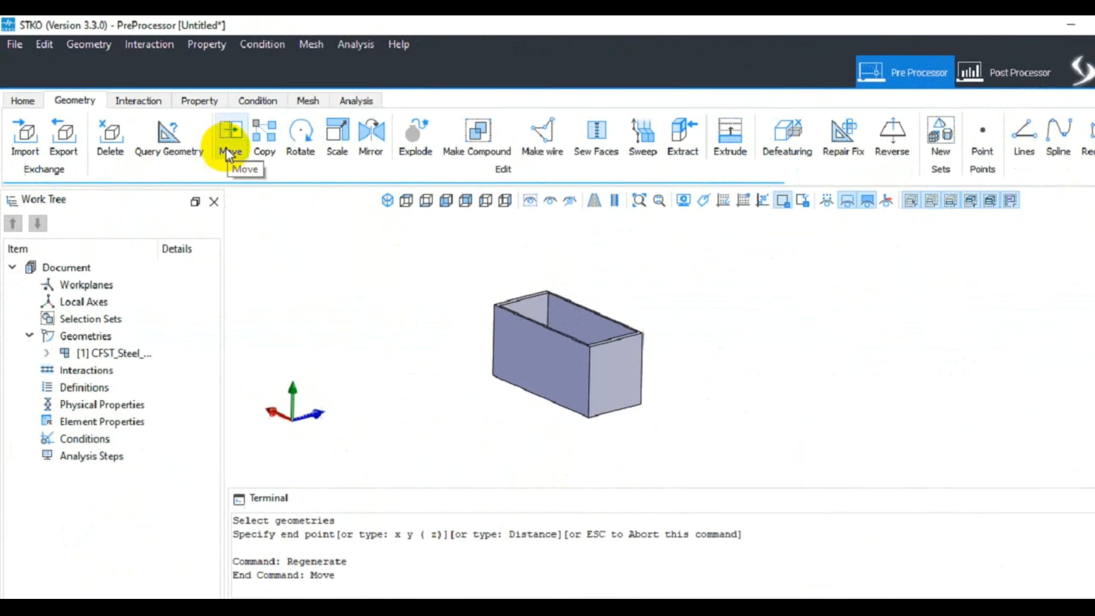
Move the hollow steel section from the bottom outer corner at the far end of its long visible face to 0 0 0.
{"action": "left_click", "coordinate": [228, 147]}
{"action": "left_click", "coordinate": [573, 393]}
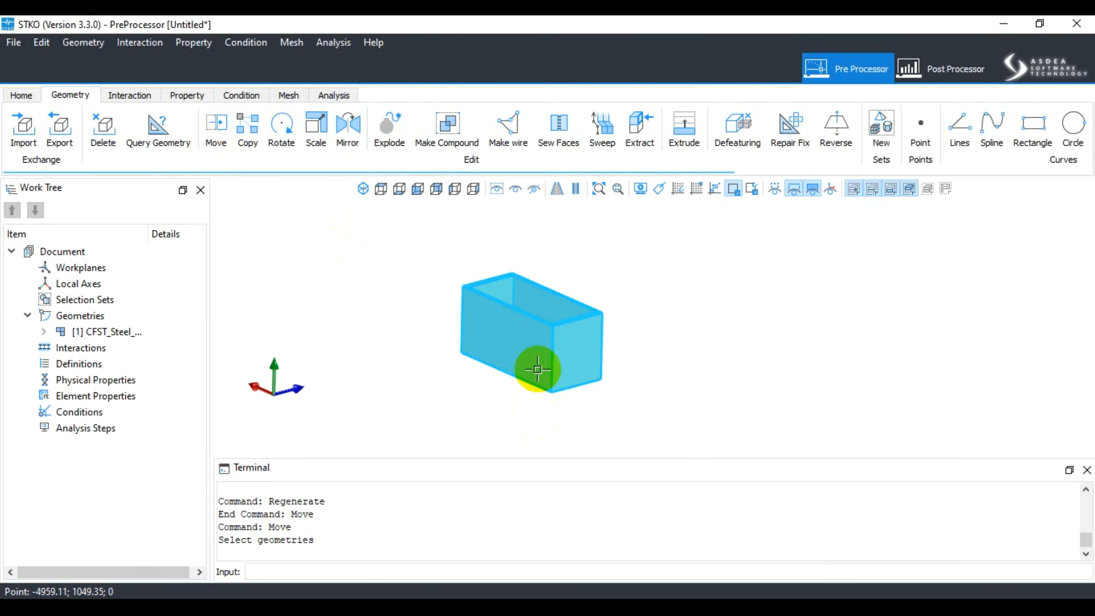
{"action": "left_click", "coordinate": [537, 369]}
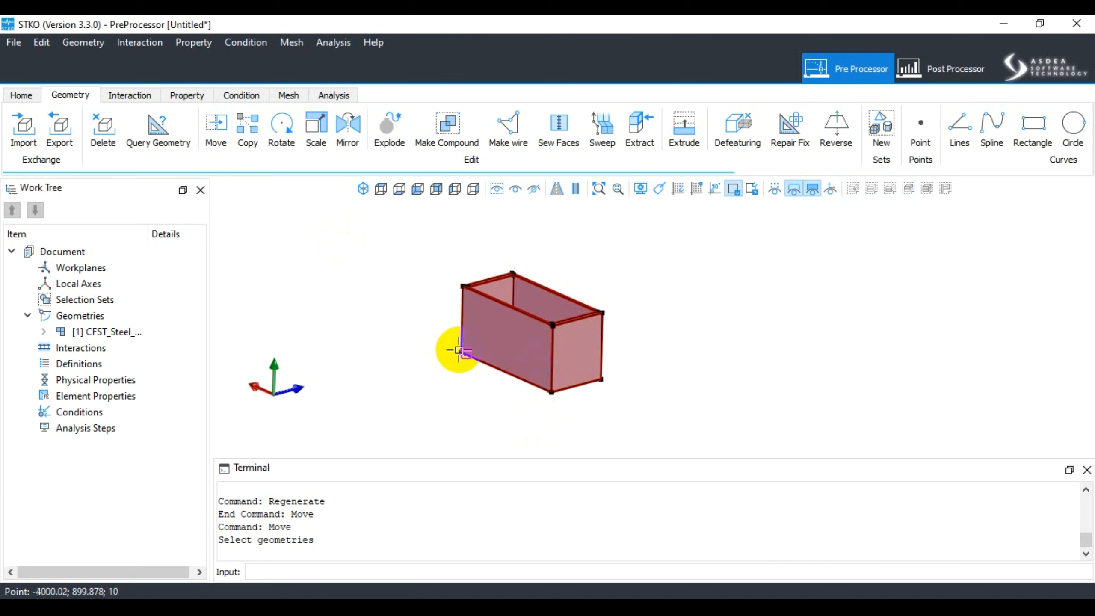
{"action": "scroll", "coordinate": [449, 359], "scroll_direction": "up", "scroll_amount": 5}
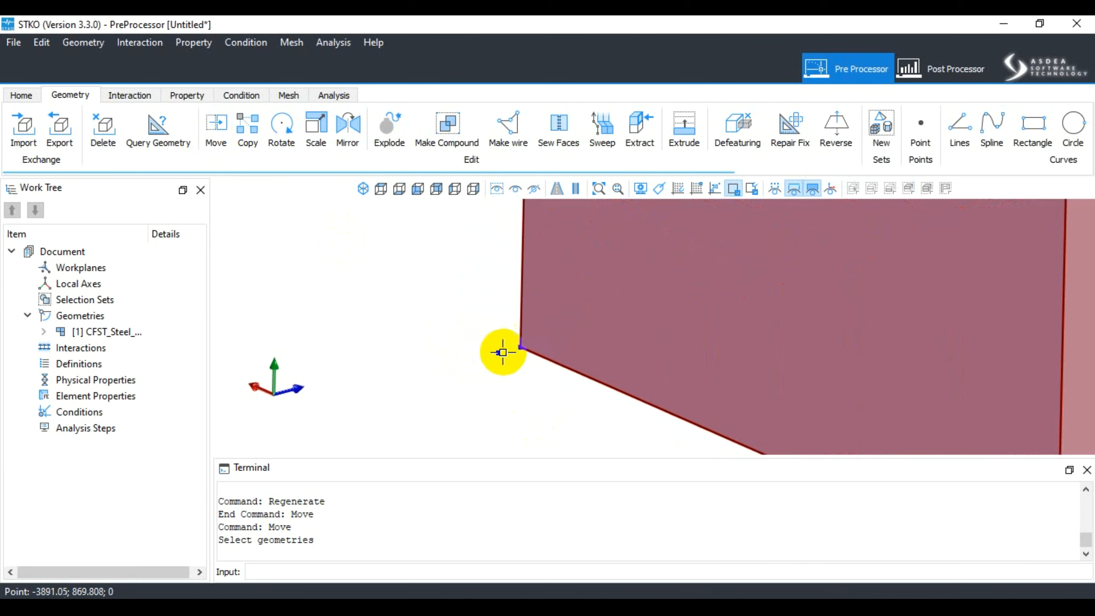
{"action": "left_click", "coordinate": [516, 348]}
{"action": "scroll", "coordinate": [516, 348], "scroll_direction": "down", "scroll_amount": 5}
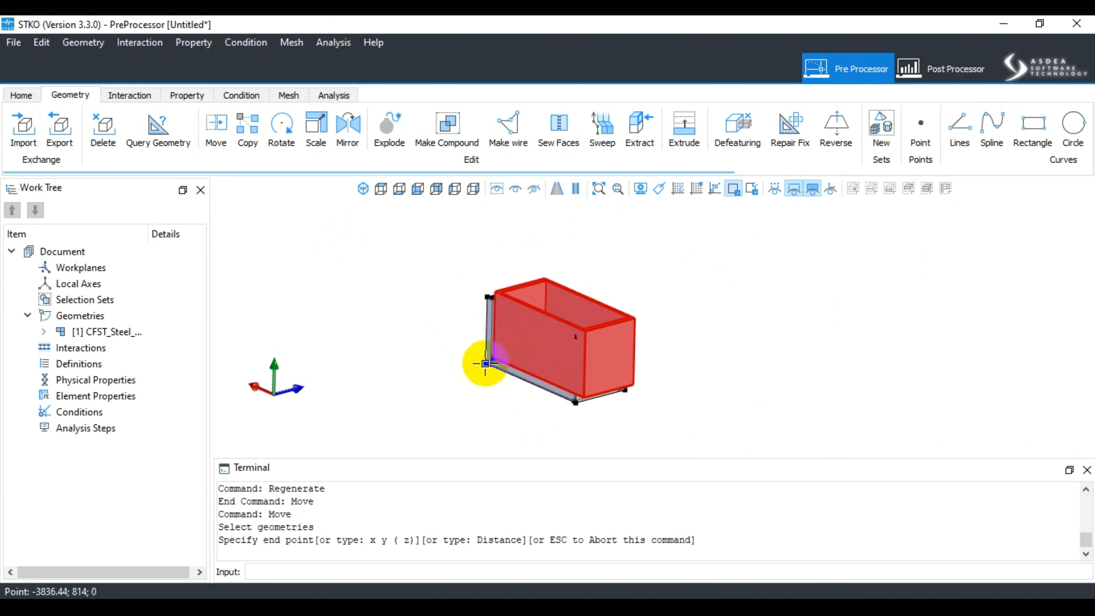
{"action": "left_click", "coordinate": [264, 571]}
{"action": "type", "text": "0 0 0"}
{"action": "key", "text": "Return"}
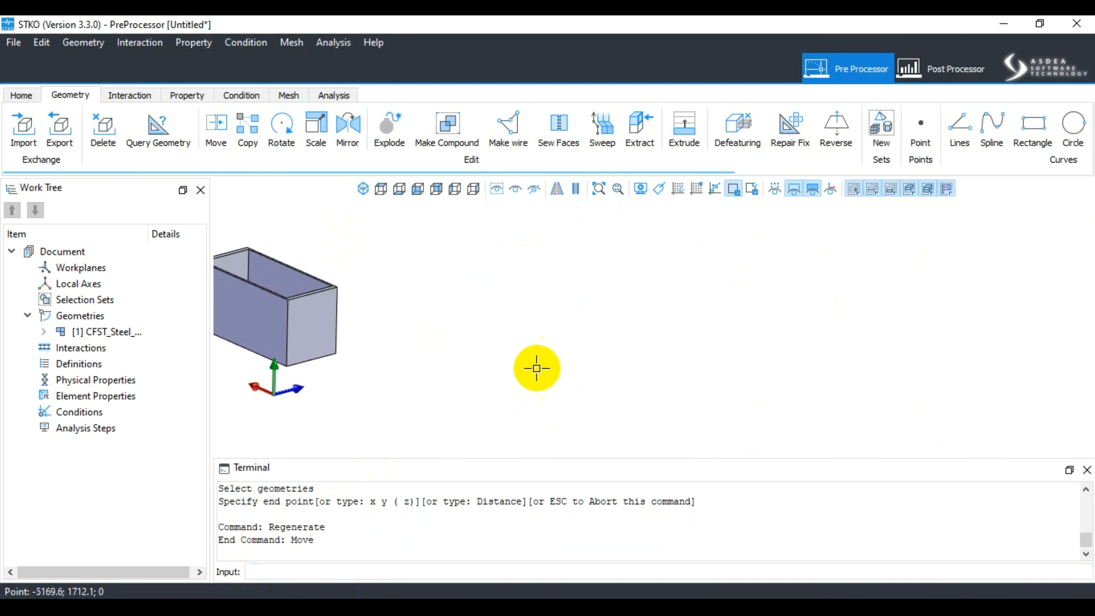
Start Query Geometry and select the long visible outer face of the hollow steel section.
{"action": "scroll", "coordinate": [701, 255], "scroll_direction": "down", "scroll_amount": 2}
{"action": "scroll", "coordinate": [530, 252], "scroll_direction": "up", "scroll_amount": 3}
{"action": "scroll", "coordinate": [546, 257], "scroll_direction": "down", "scroll_amount": 1}
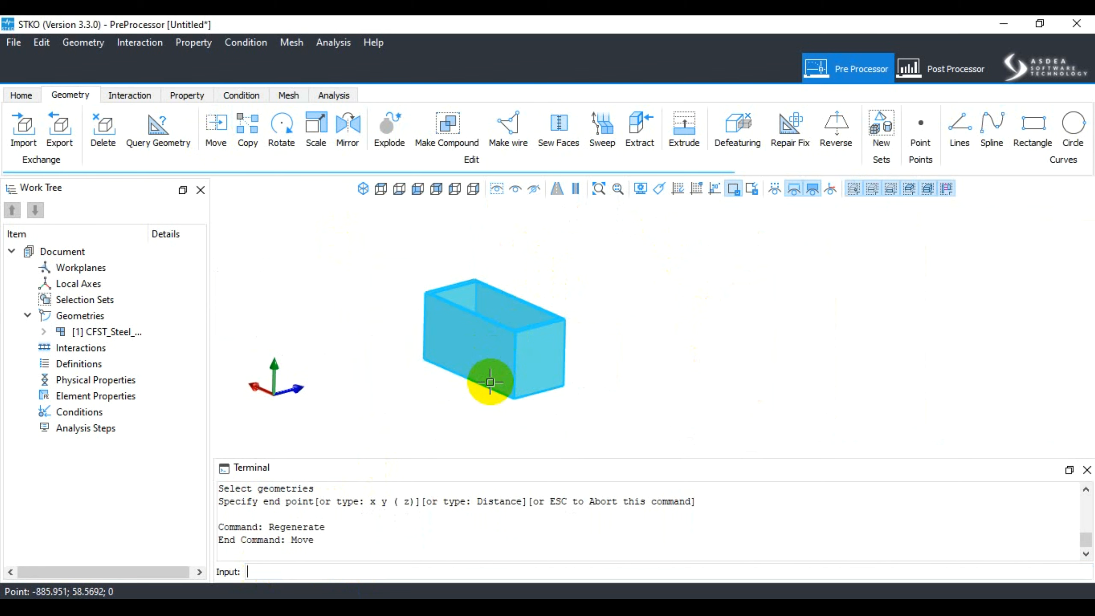
{"action": "left_click", "coordinate": [162, 130]}
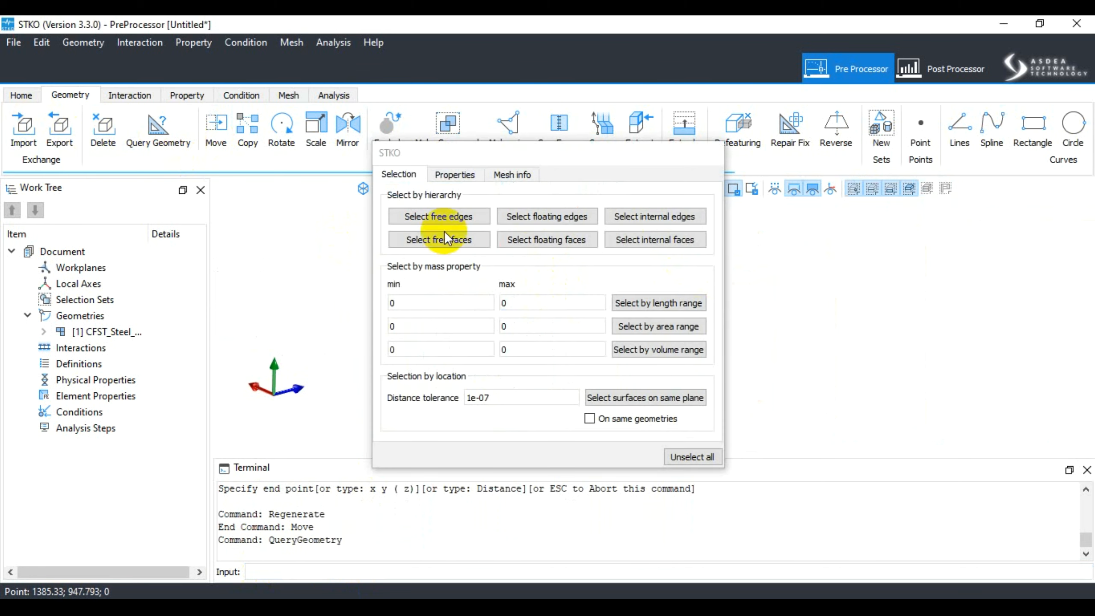
{"action": "left_click_drag", "start_coordinate": [525, 154], "coordinate": [792, 182]}
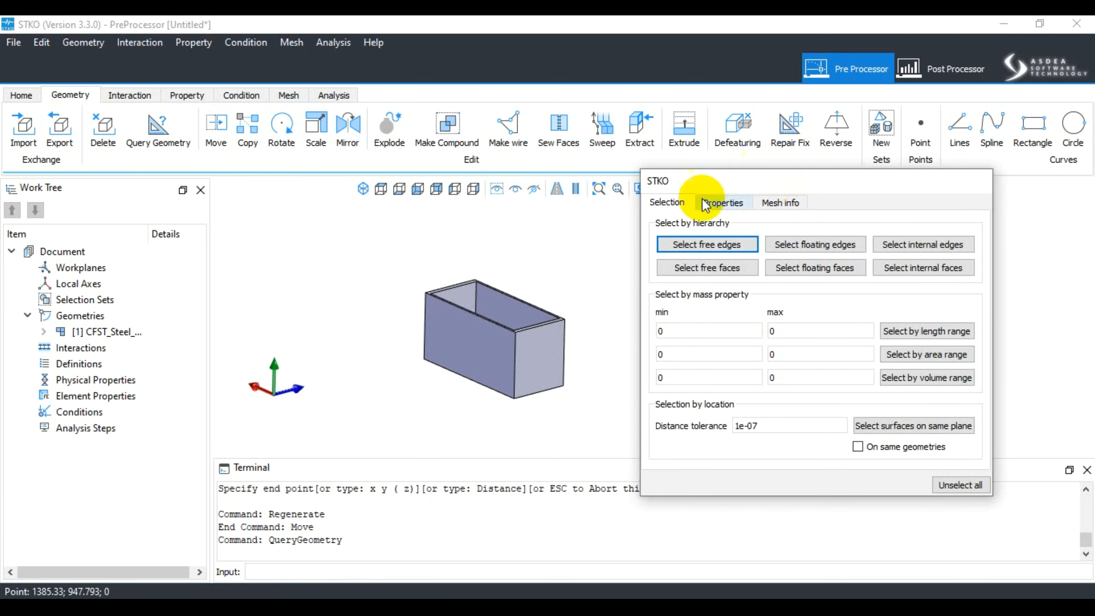
{"action": "left_click", "coordinate": [709, 246]}
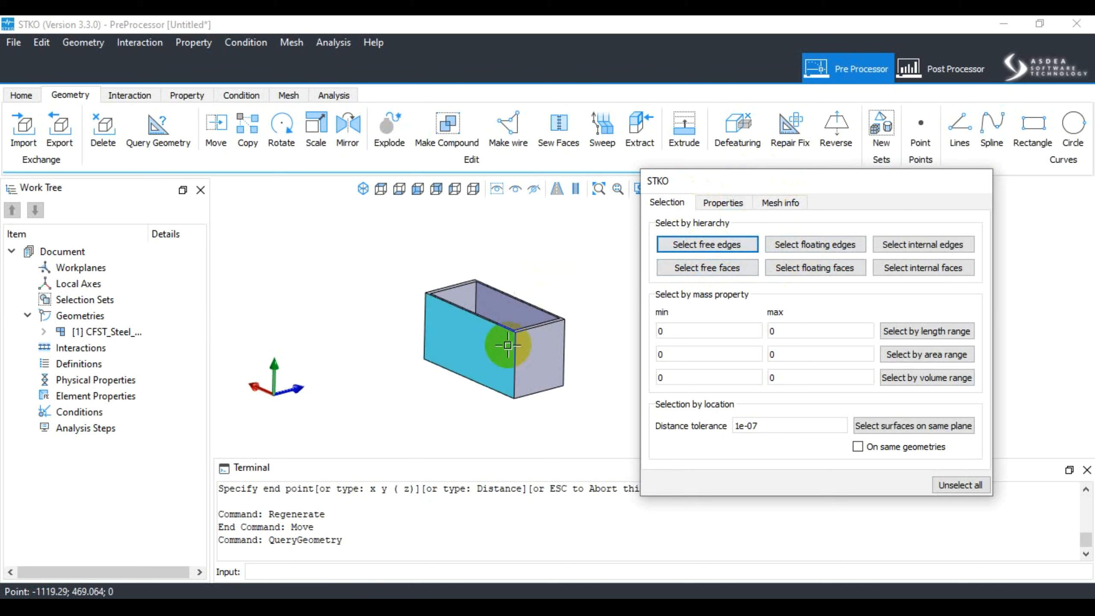
{"action": "left_click", "coordinate": [479, 345]}
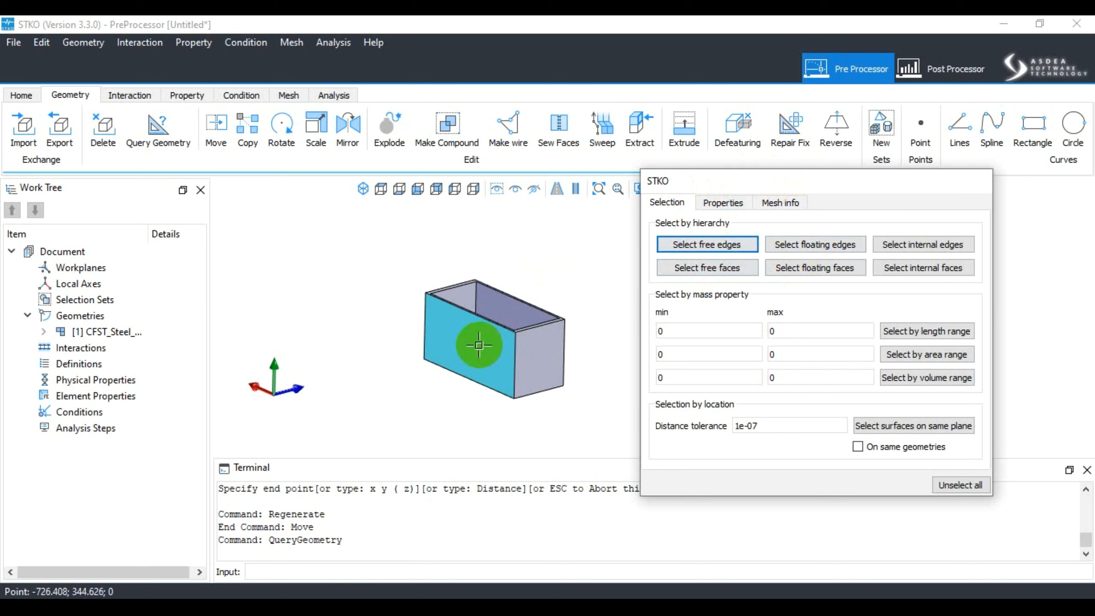
{"action": "left_click", "coordinate": [479, 345]}
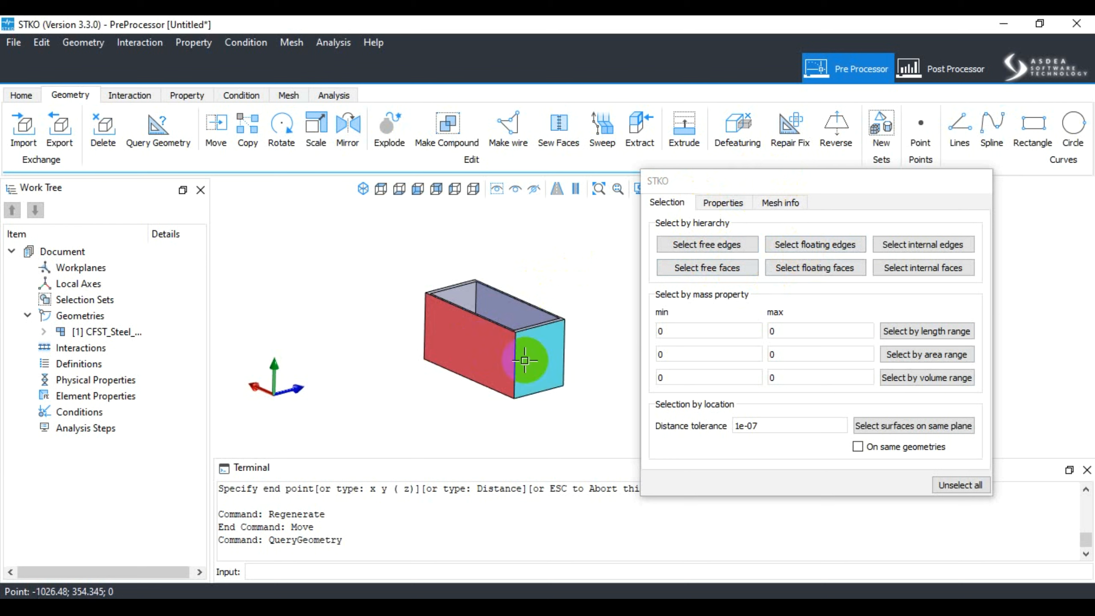
Enable the all-selection options for edges, faces and solids, and query the area of the selected long outer face.
{"action": "left_click", "coordinate": [731, 205]}
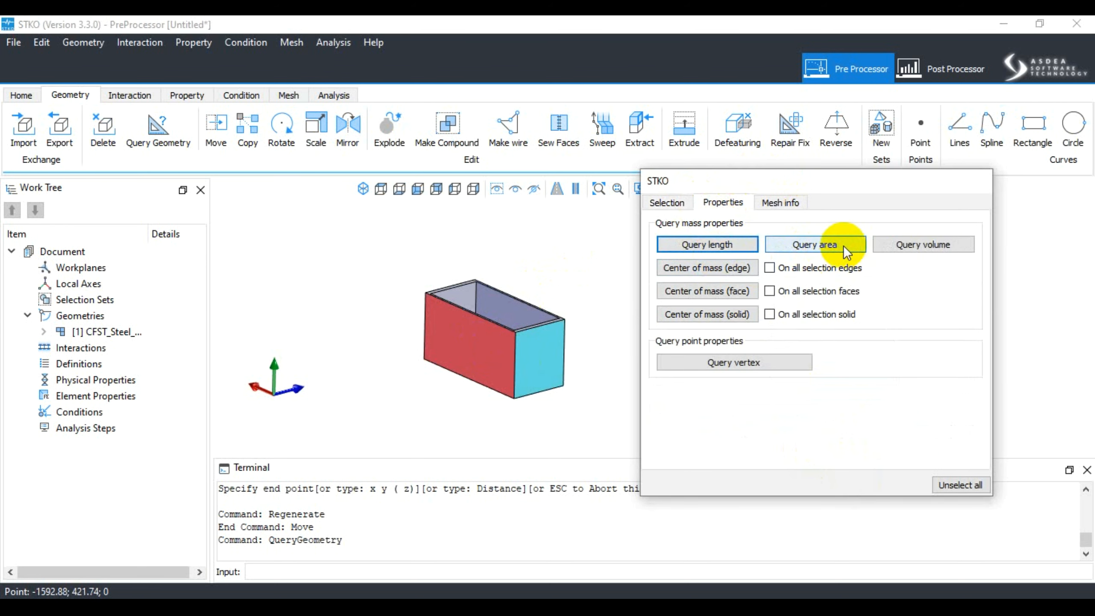
{"action": "left_click", "coordinate": [770, 268]}
{"action": "left_click", "coordinate": [770, 291]}
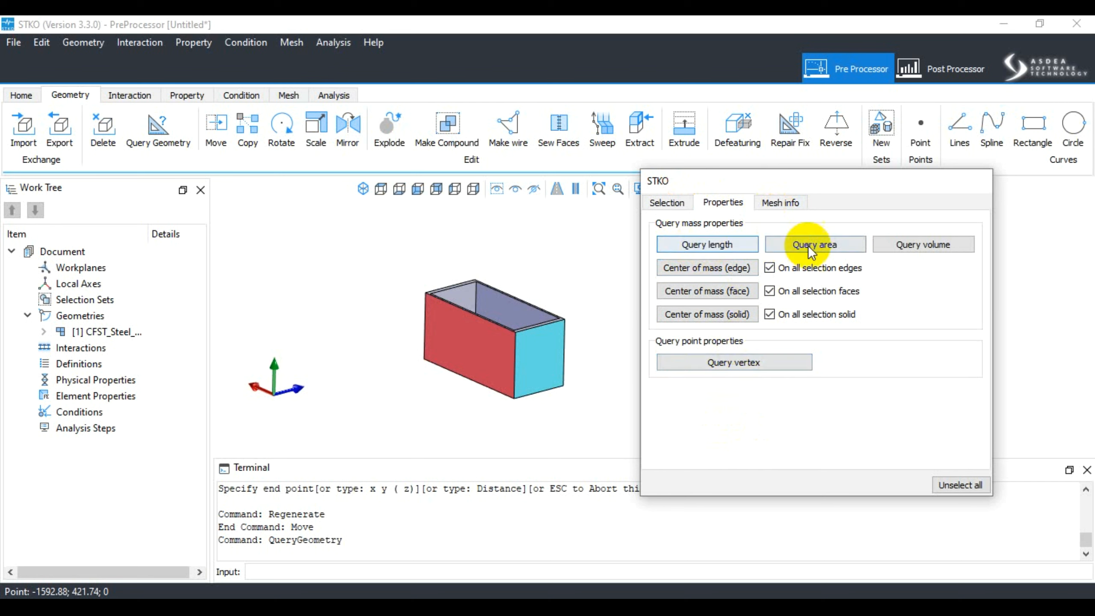
{"action": "left_click", "coordinate": [724, 246]}
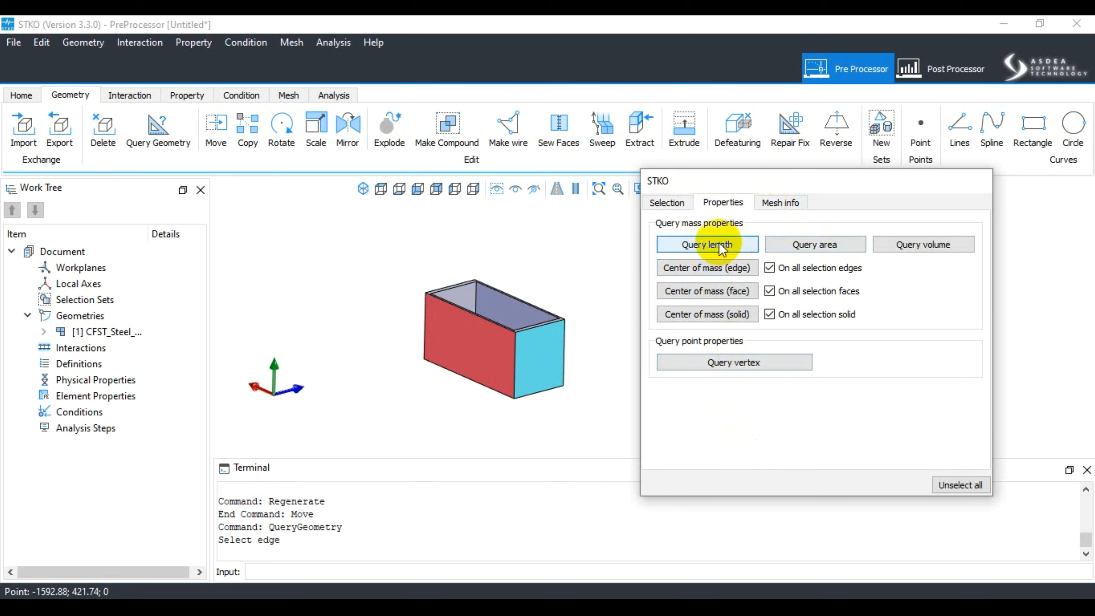
{"action": "left_click", "coordinate": [802, 245]}
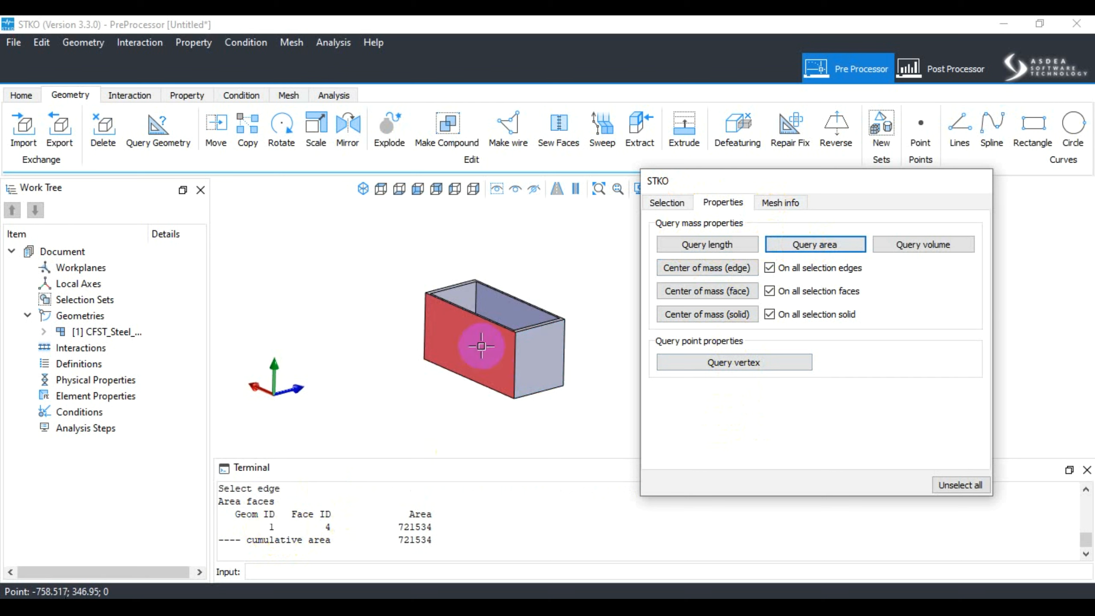
{"action": "left_click", "coordinate": [461, 407]}
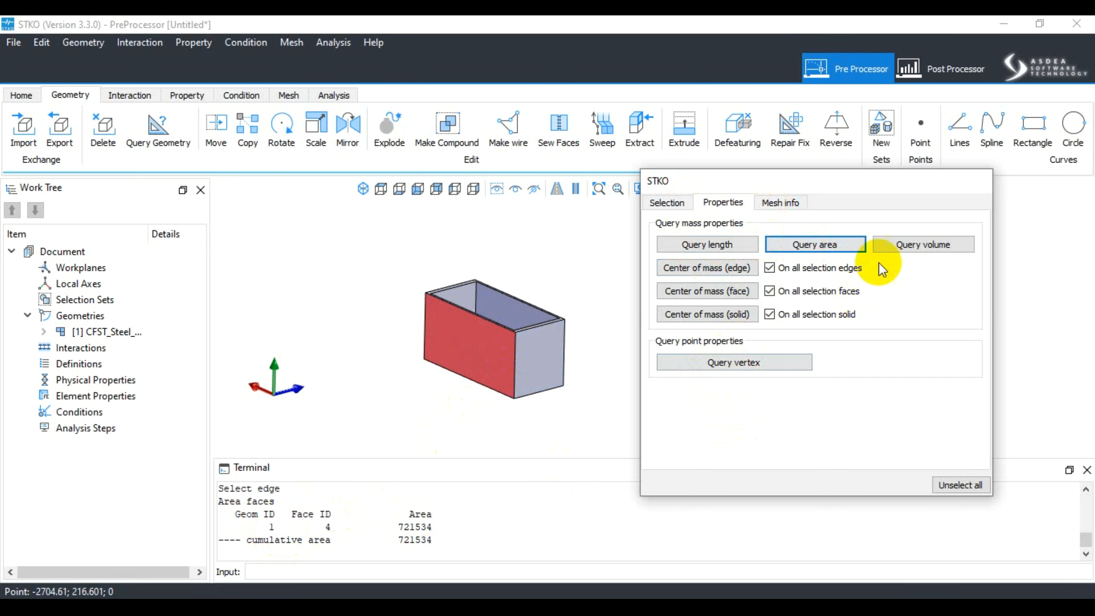
Query the length of the long visible face's bottom edge, then clear the selection and end the geometry query.
{"action": "left_click", "coordinate": [660, 203]}
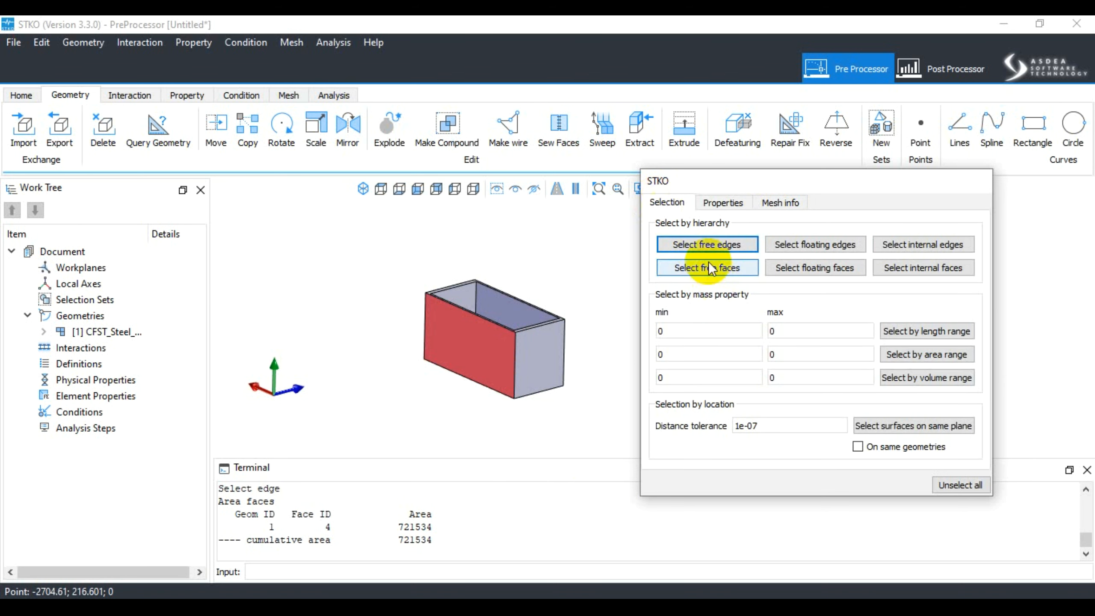
{"action": "left_click", "coordinate": [712, 204]}
{"action": "left_click", "coordinate": [730, 363]}
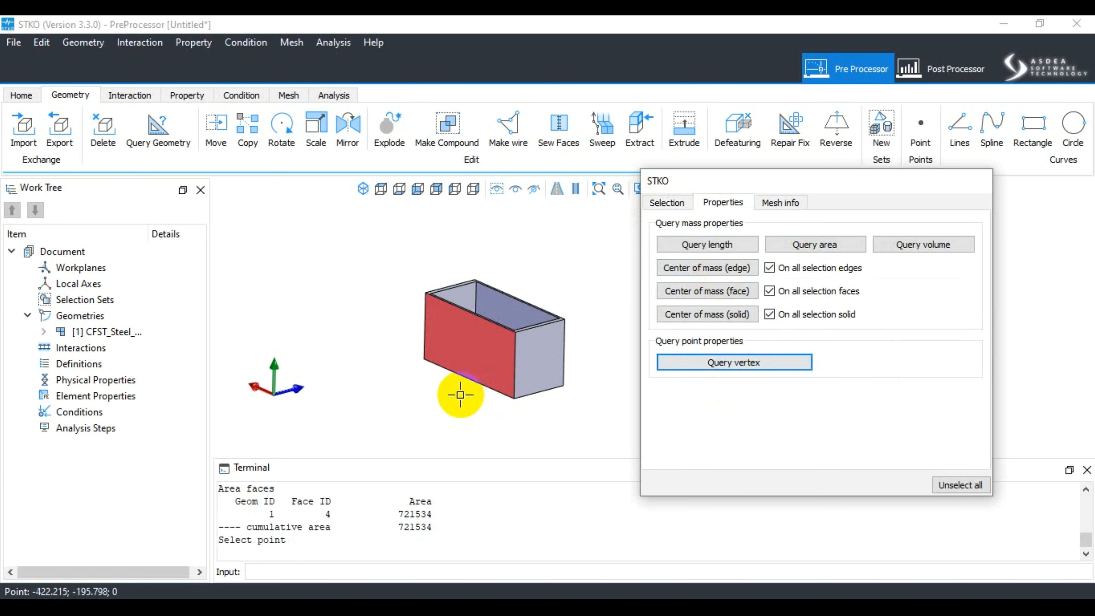
{"action": "left_click", "coordinate": [436, 365]}
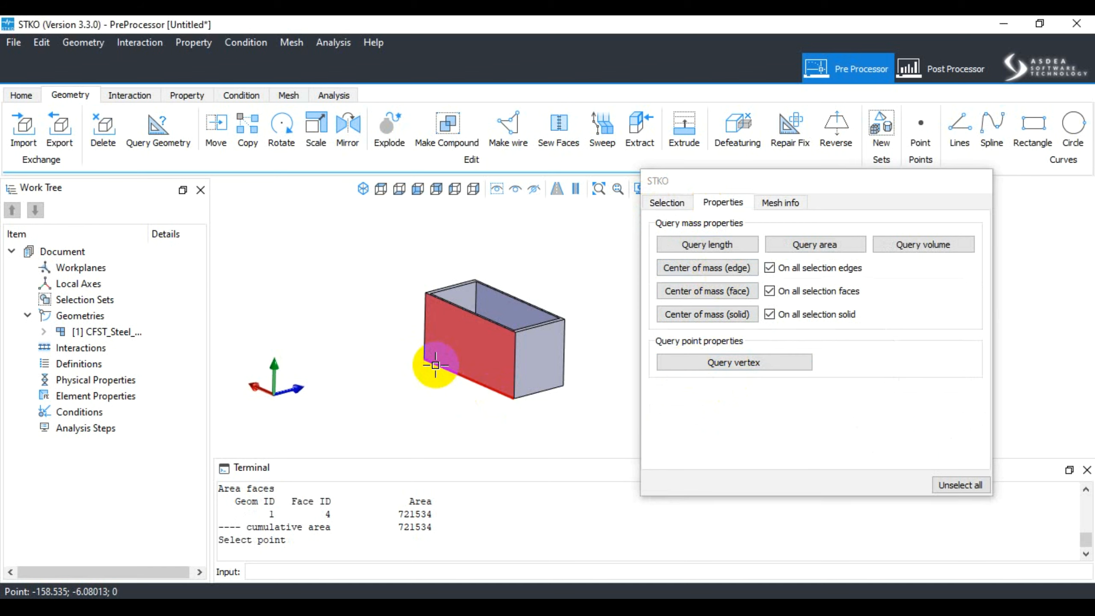
{"action": "left_click", "coordinate": [733, 248]}
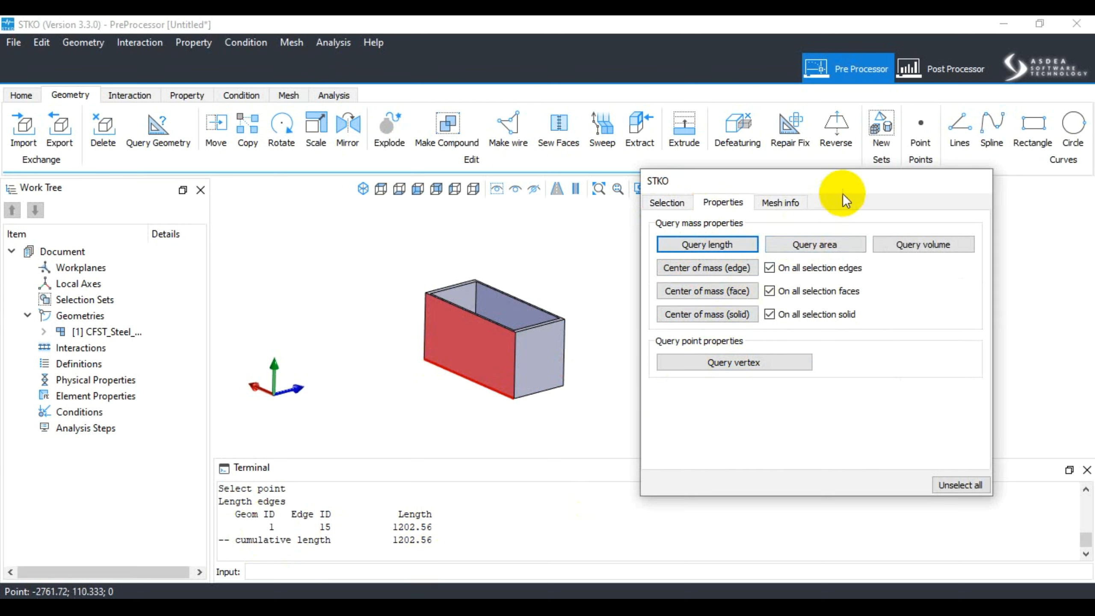
{"action": "left_click", "coordinate": [957, 492]}
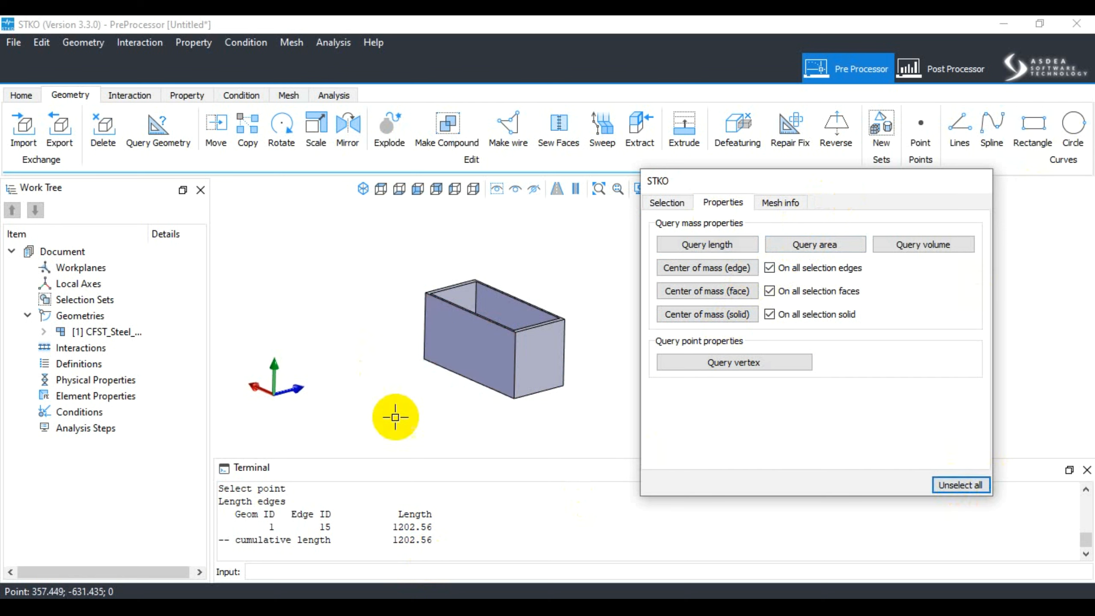
{"action": "key", "text": "Escape"}
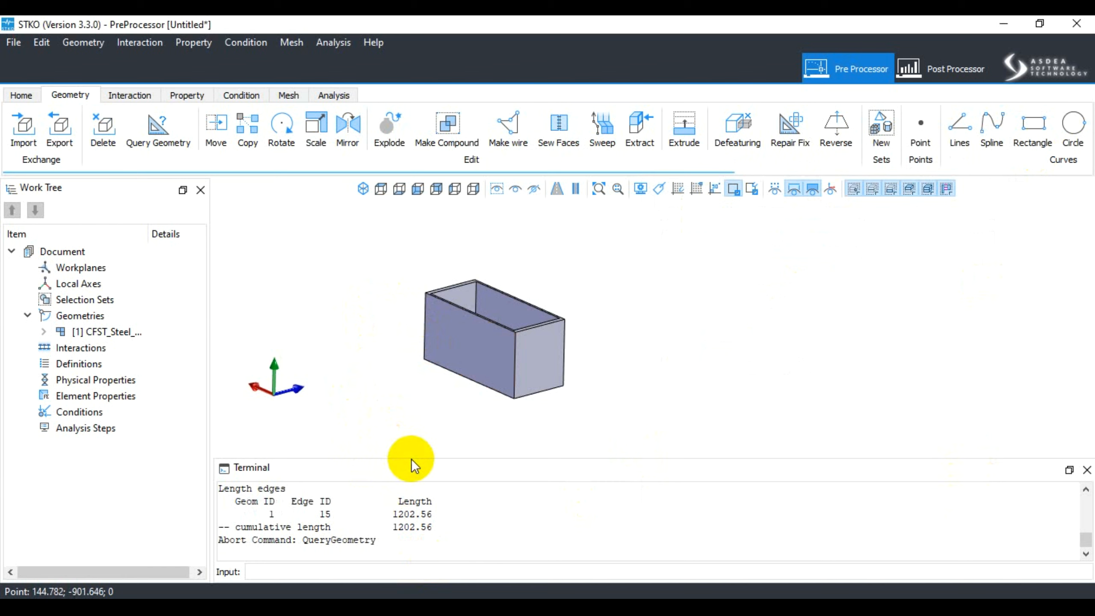
Reduce the height of the terminal pane to enlarge the model view.
{"action": "left_click_drag", "start_coordinate": [407, 457], "coordinate": [406, 482]}
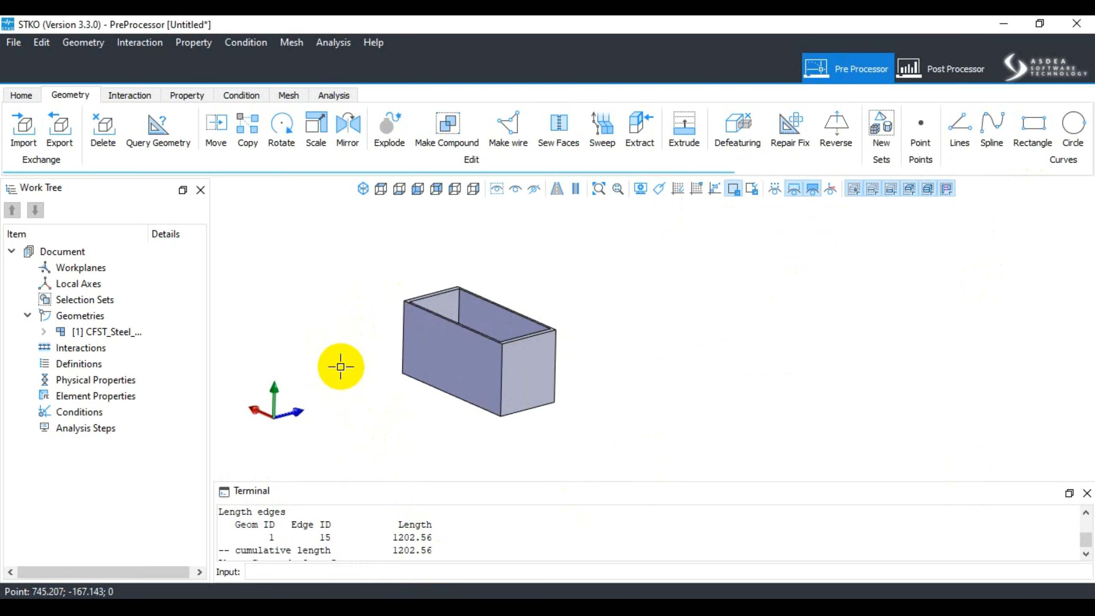
{"action": "scroll", "coordinate": [385, 287], "scroll_direction": "up", "scroll_amount": 5}
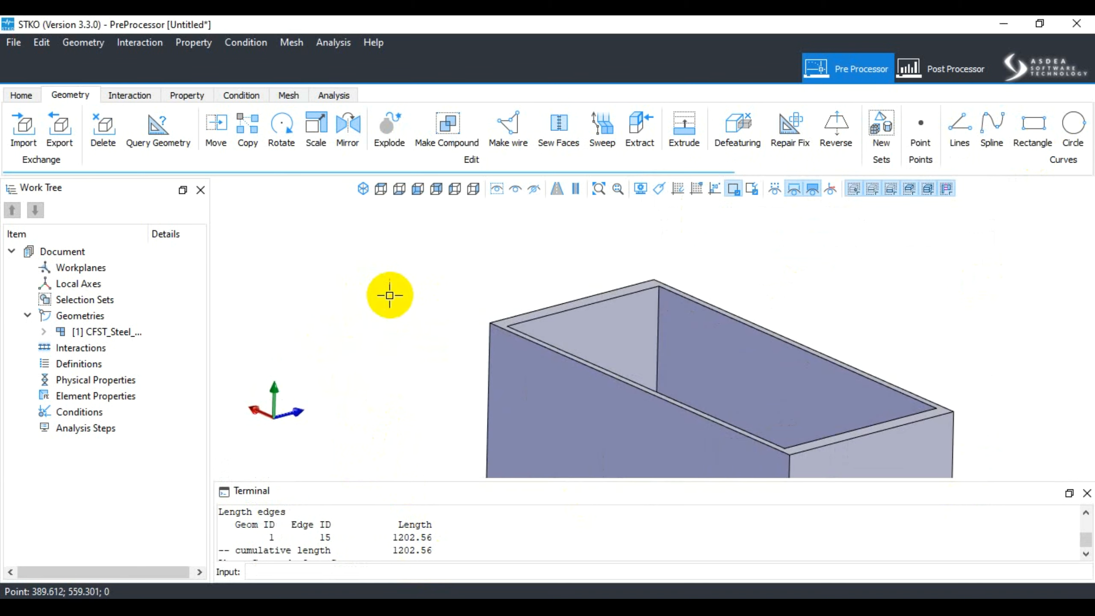
{"action": "scroll", "coordinate": [405, 290], "scroll_direction": "down", "scroll_amount": 5}
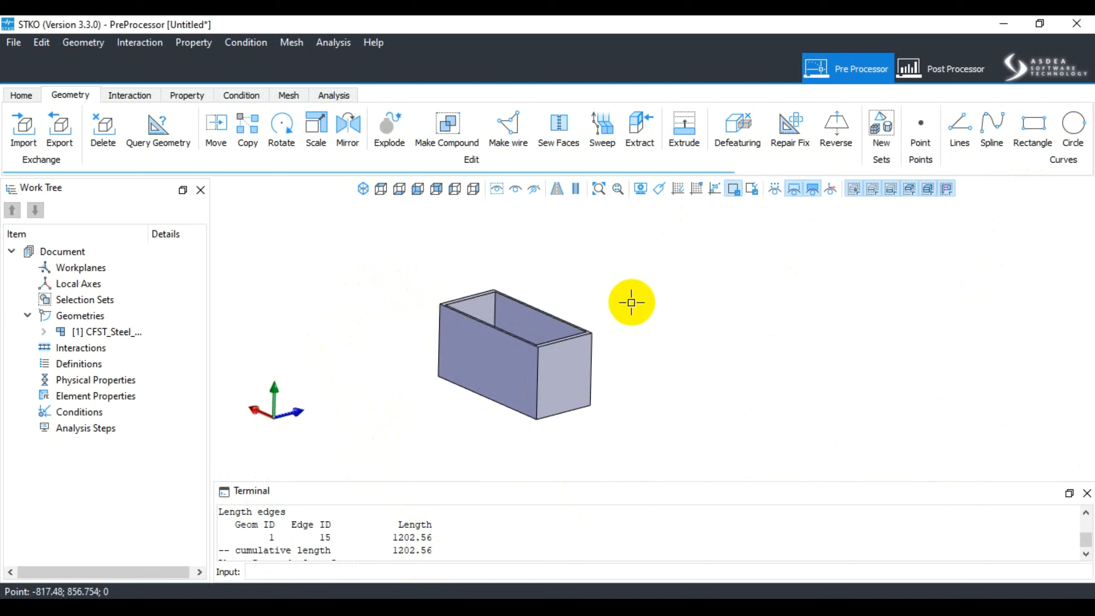
{"action": "scroll", "coordinate": [671, 306], "scroll_direction": "up", "scroll_amount": 2}
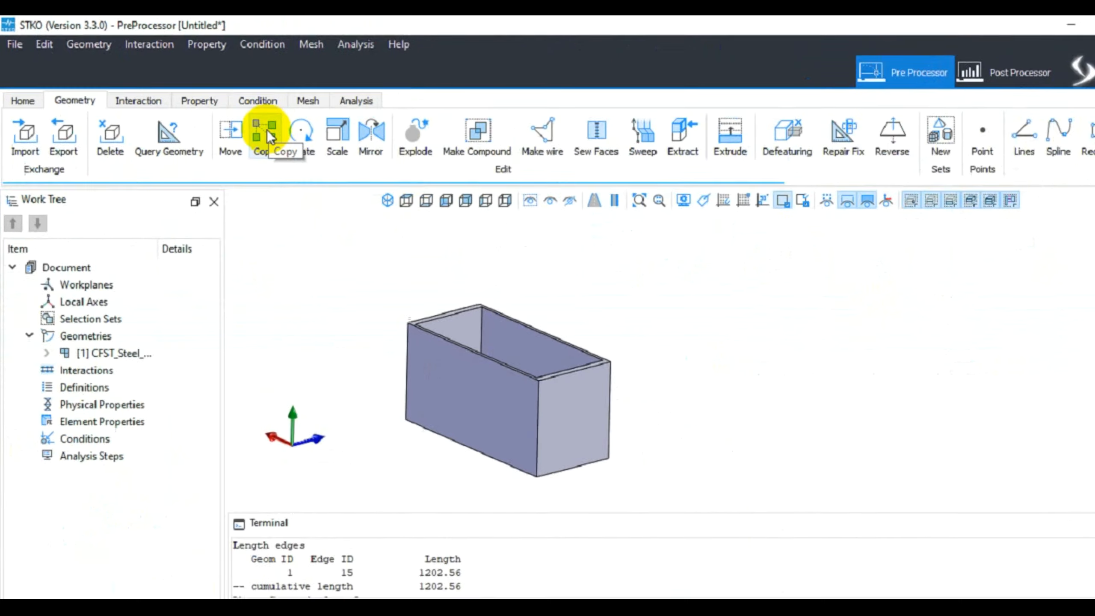
Try to copy the hollow steel section from the bottom corner shared by its visible outer faces to two free points beside it.
{"action": "left_click", "coordinate": [504, 242]}
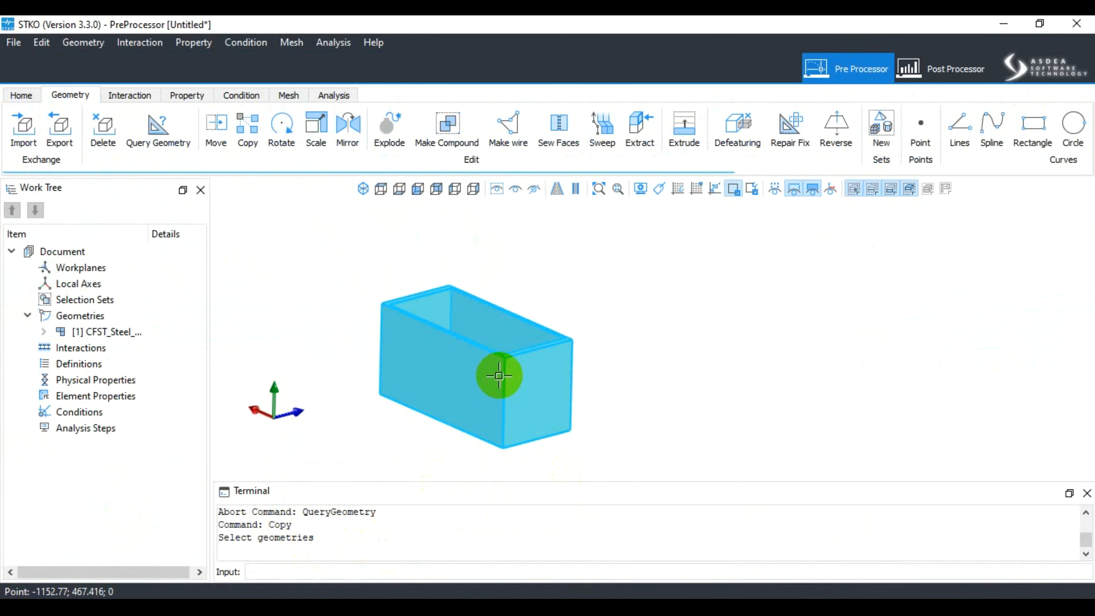
{"action": "left_click", "coordinate": [498, 375]}
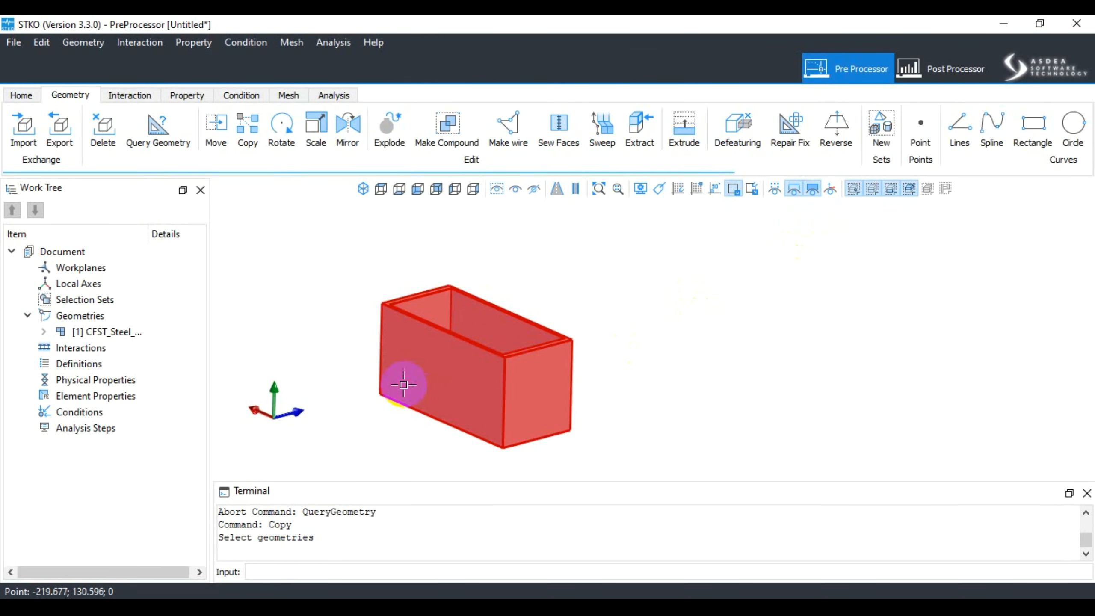
{"action": "right_click", "coordinate": [380, 379]}
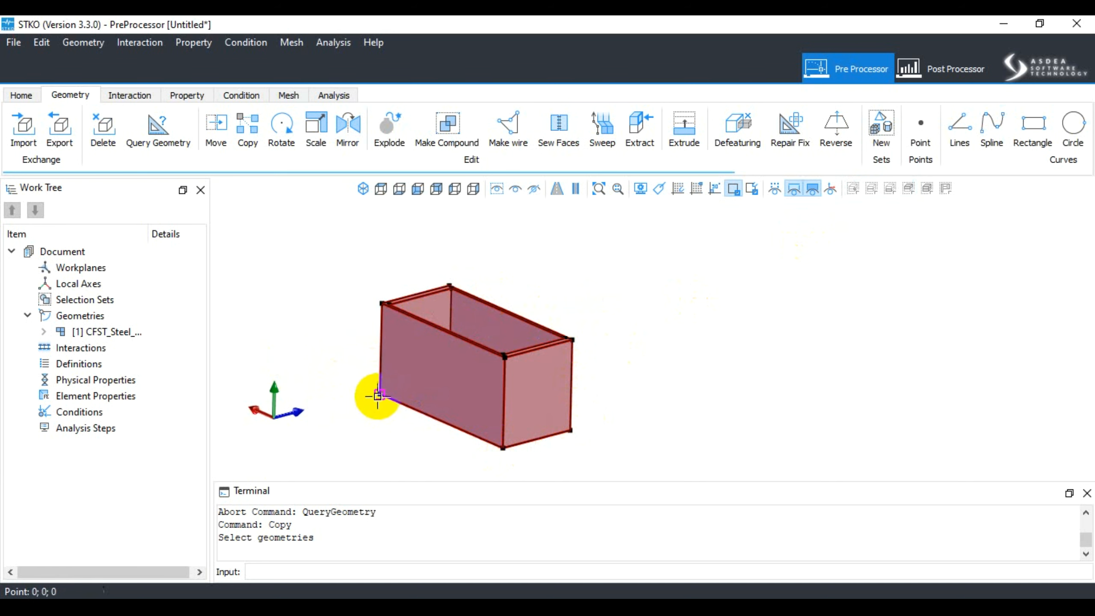
{"action": "scroll", "coordinate": [362, 399], "scroll_direction": "up", "scroll_amount": 3}
{"action": "scroll", "coordinate": [404, 364], "scroll_direction": "up", "scroll_amount": 1}
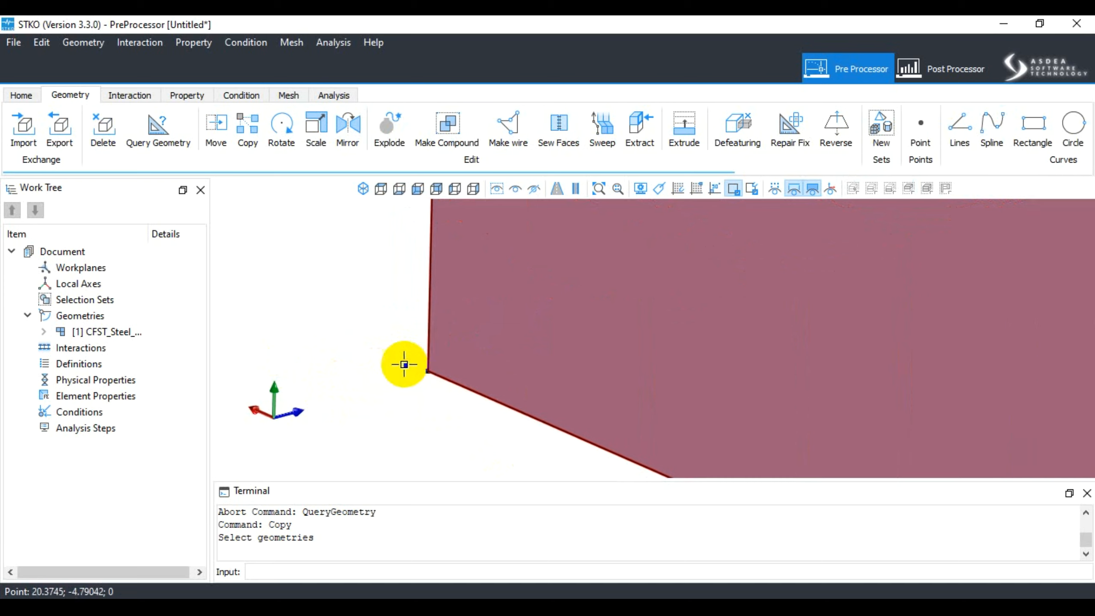
{"action": "scroll", "coordinate": [362, 379], "scroll_direction": "down", "scroll_amount": 5}
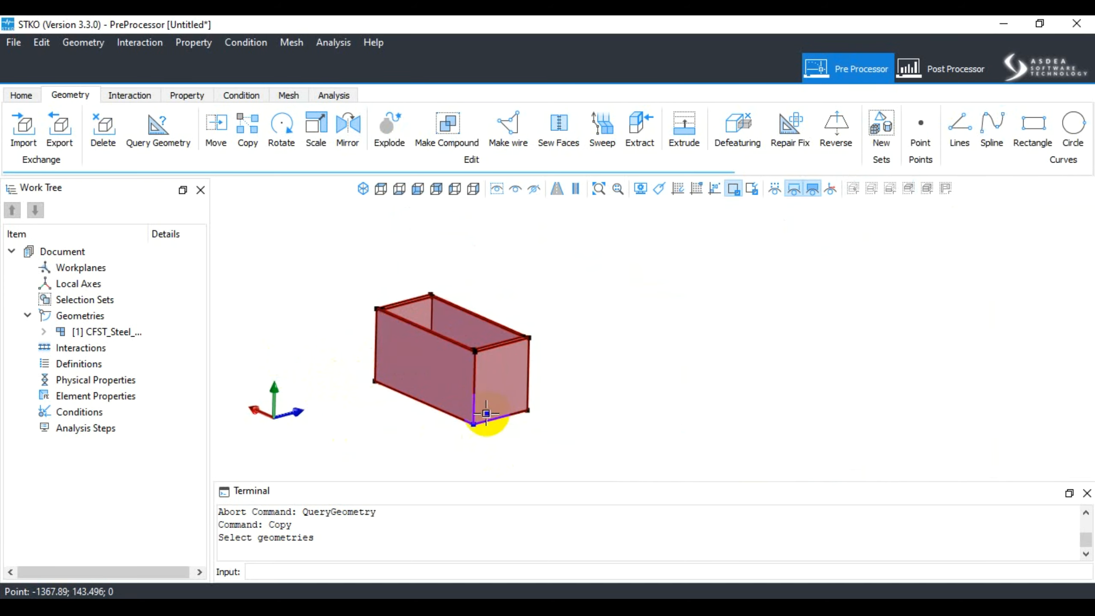
{"action": "scroll", "coordinate": [486, 413], "scroll_direction": "up", "scroll_amount": 3}
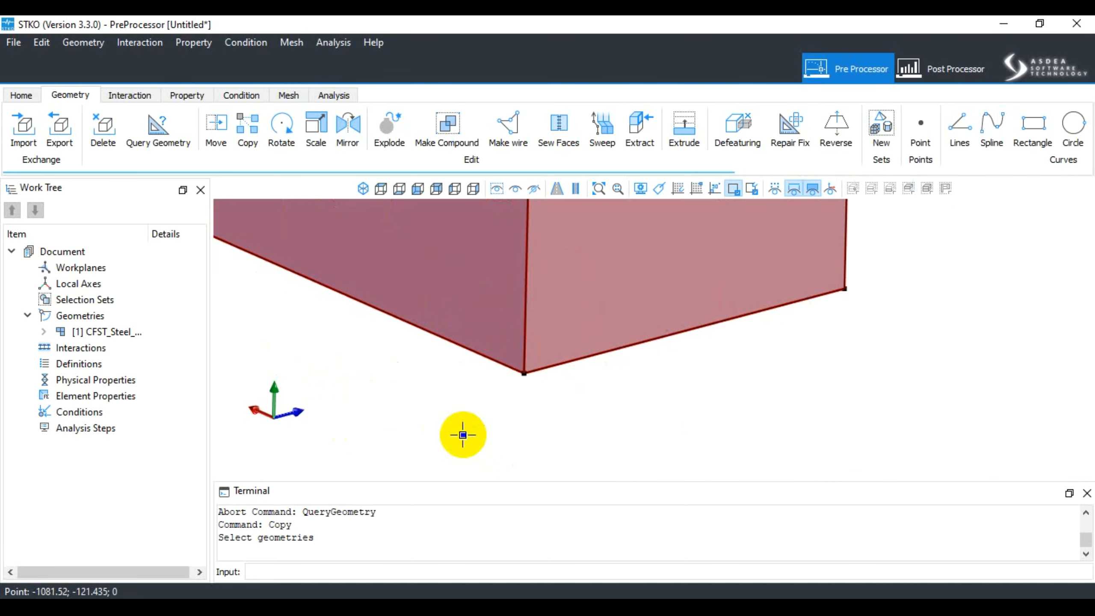
{"action": "left_click", "coordinate": [523, 374]}
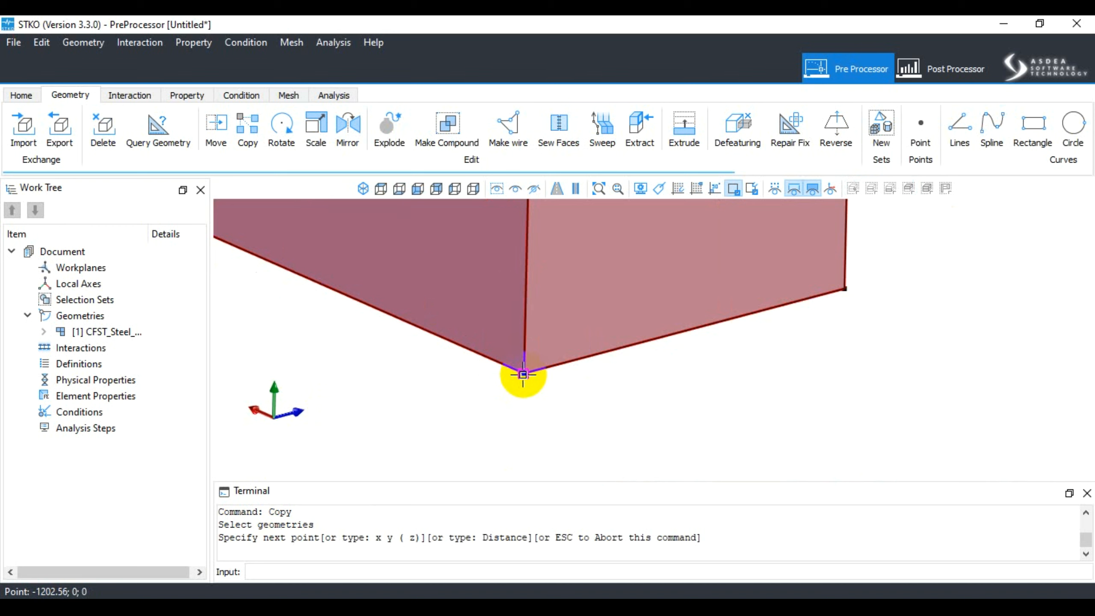
{"action": "scroll", "coordinate": [496, 416], "scroll_direction": "down", "scroll_amount": 4}
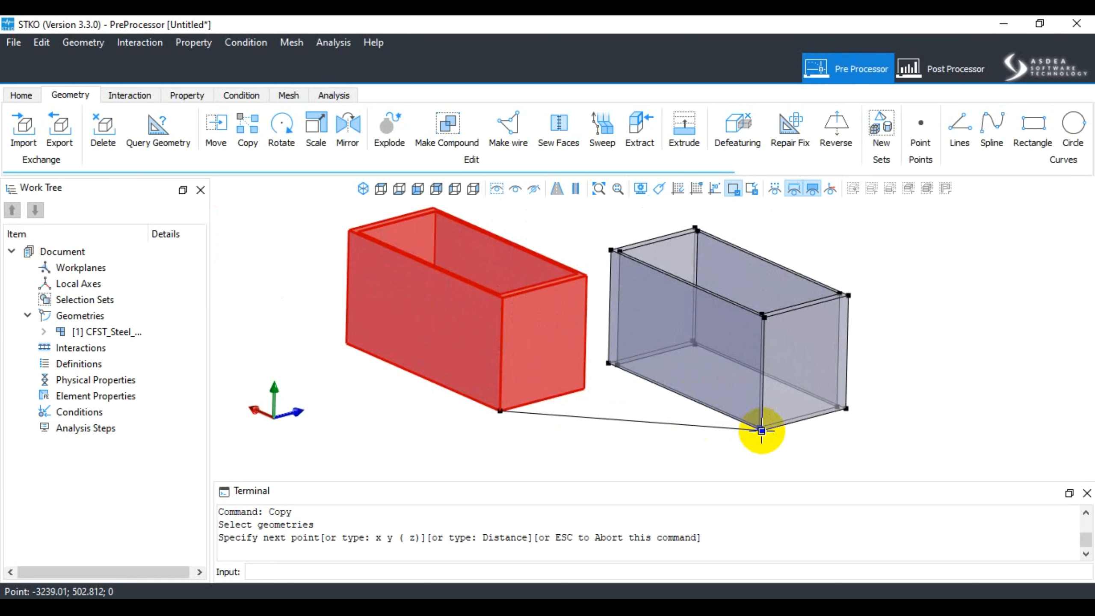
{"action": "left_click", "coordinate": [761, 431]}
{"action": "scroll", "coordinate": [733, 371], "scroll_direction": "down", "scroll_amount": 5}
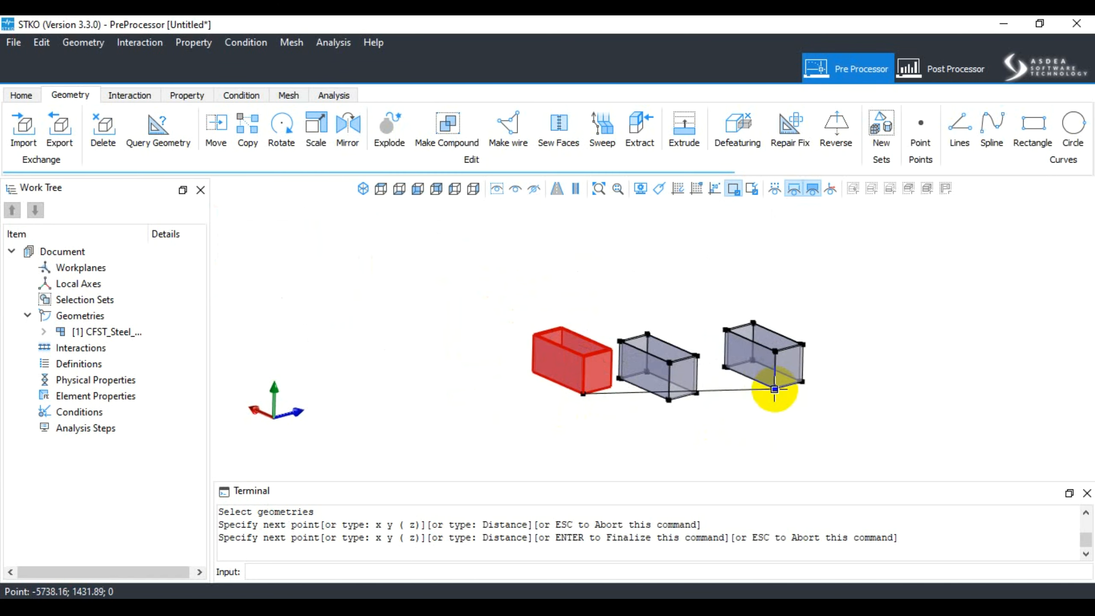
{"action": "left_click", "coordinate": [776, 402]}
{"action": "key", "text": "Escape"}
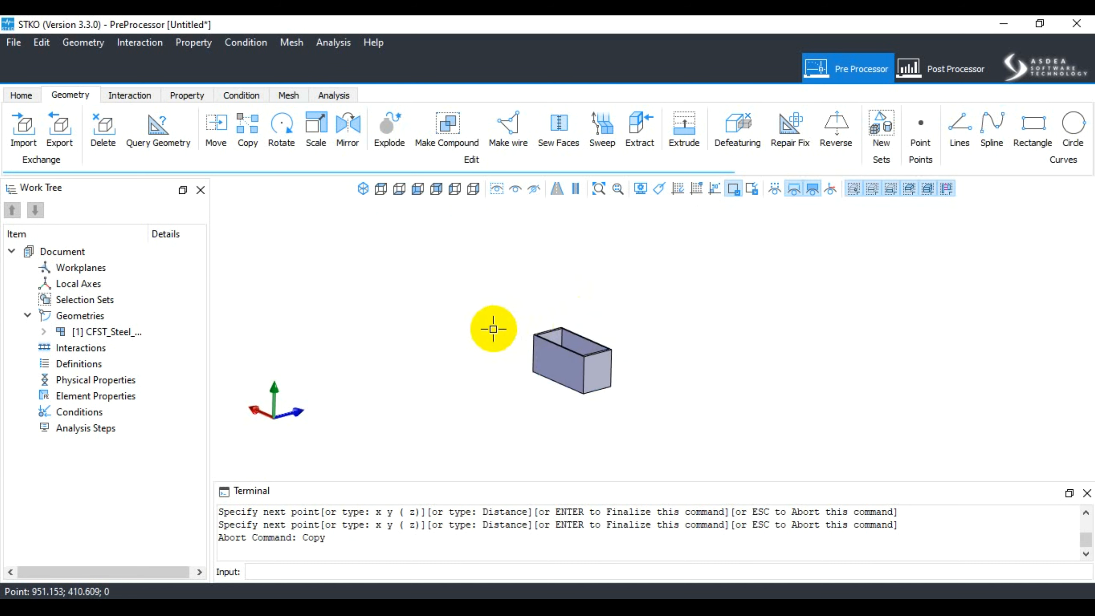
Copy the hollow steel section from the bottom corner shared by its visible outer faces to the point 0 0 0.
{"action": "left_click", "coordinate": [545, 351]}
{"action": "key", "text": "Return"}
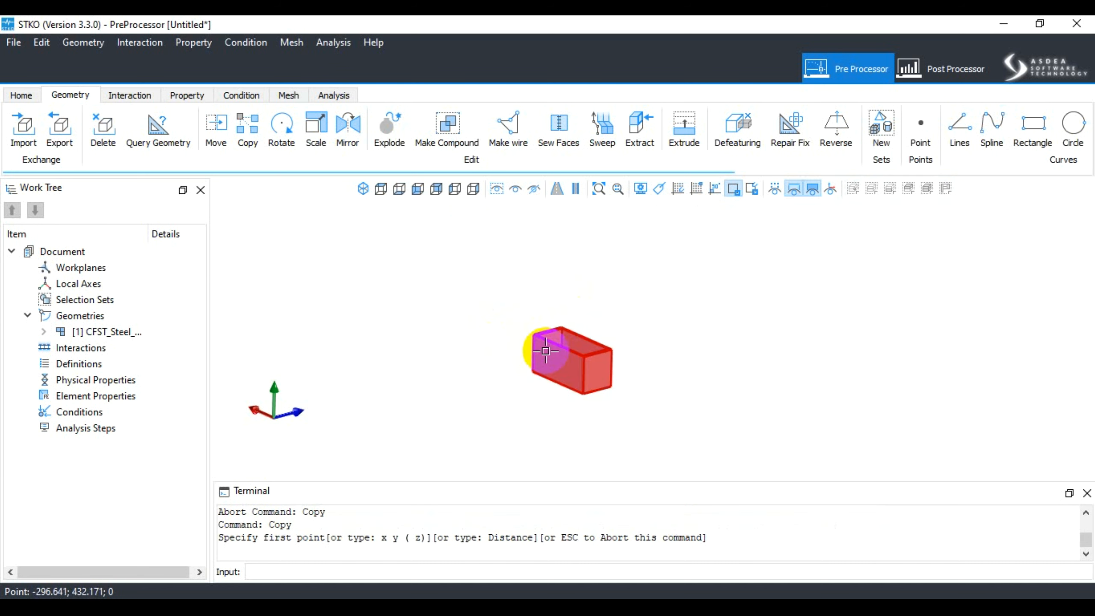
{"action": "scroll", "coordinate": [587, 379], "scroll_direction": "up", "scroll_amount": 4}
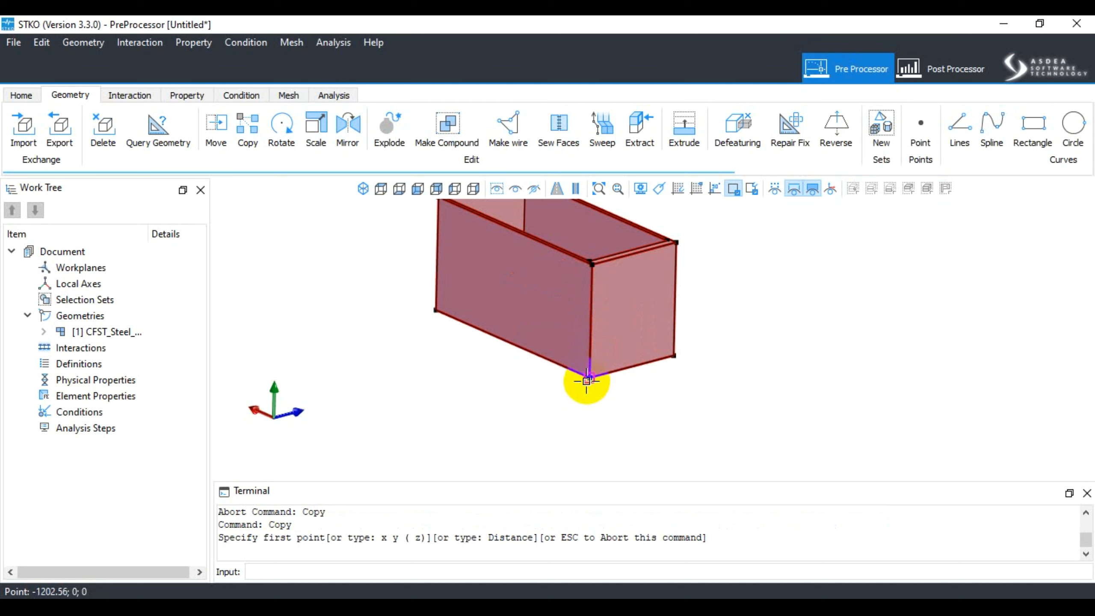
{"action": "left_click", "coordinate": [589, 377]}
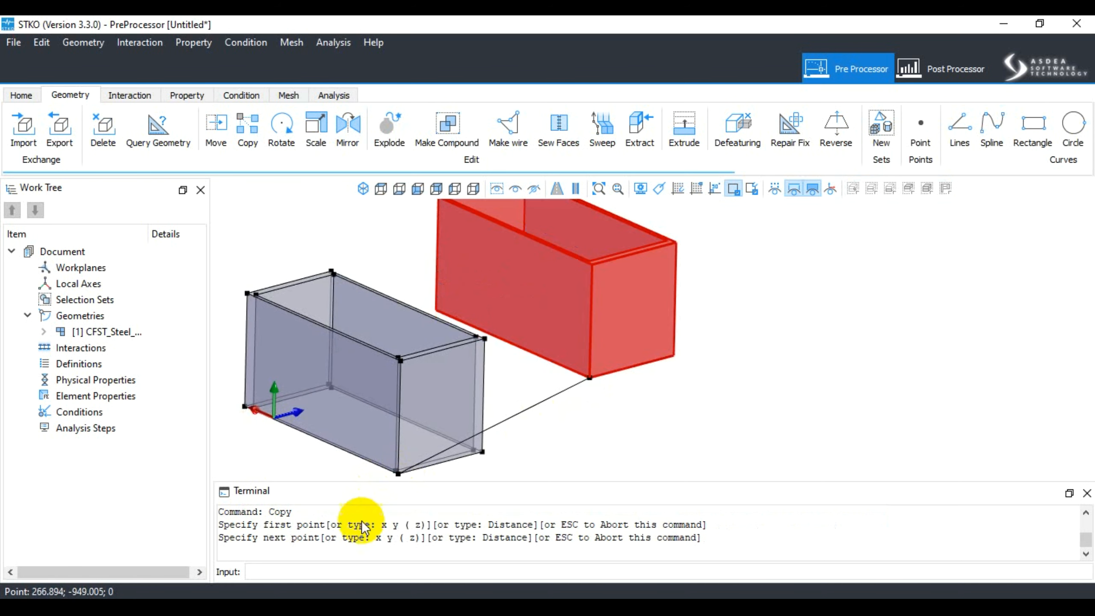
{"action": "left_click", "coordinate": [332, 572]}
{"action": "type", "text": "0 0 0"}
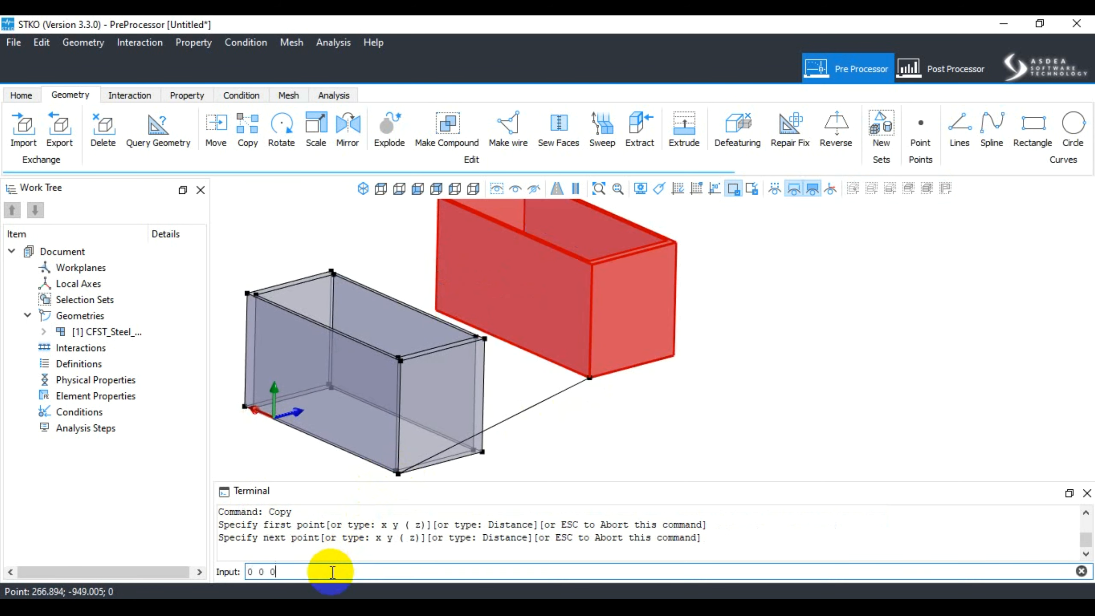
{"action": "key", "text": "Return"}
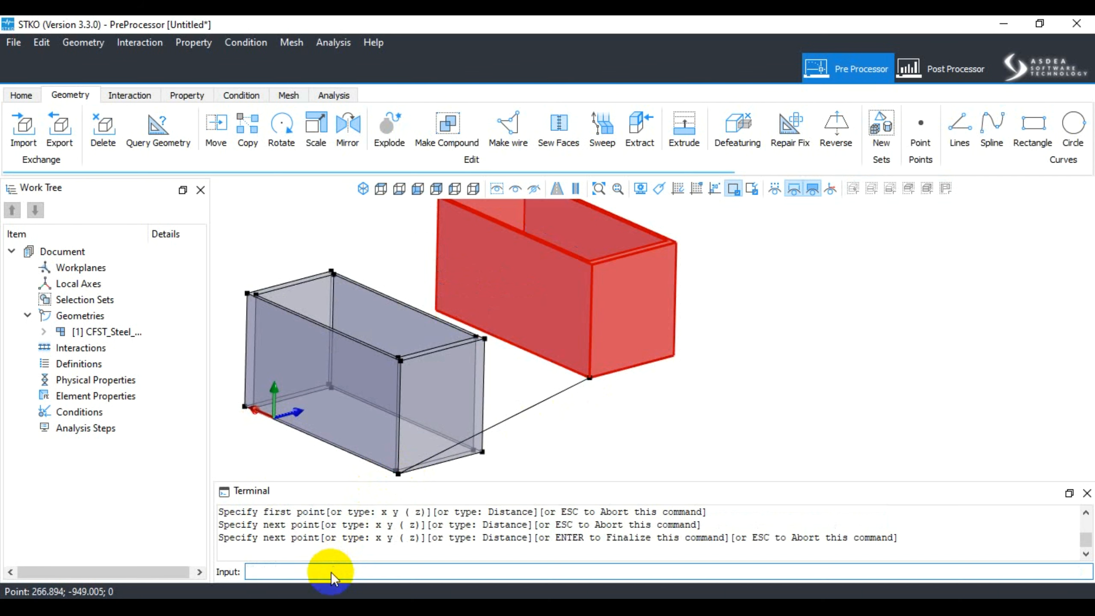
{"action": "scroll", "coordinate": [513, 440], "scroll_direction": "down", "scroll_amount": 2}
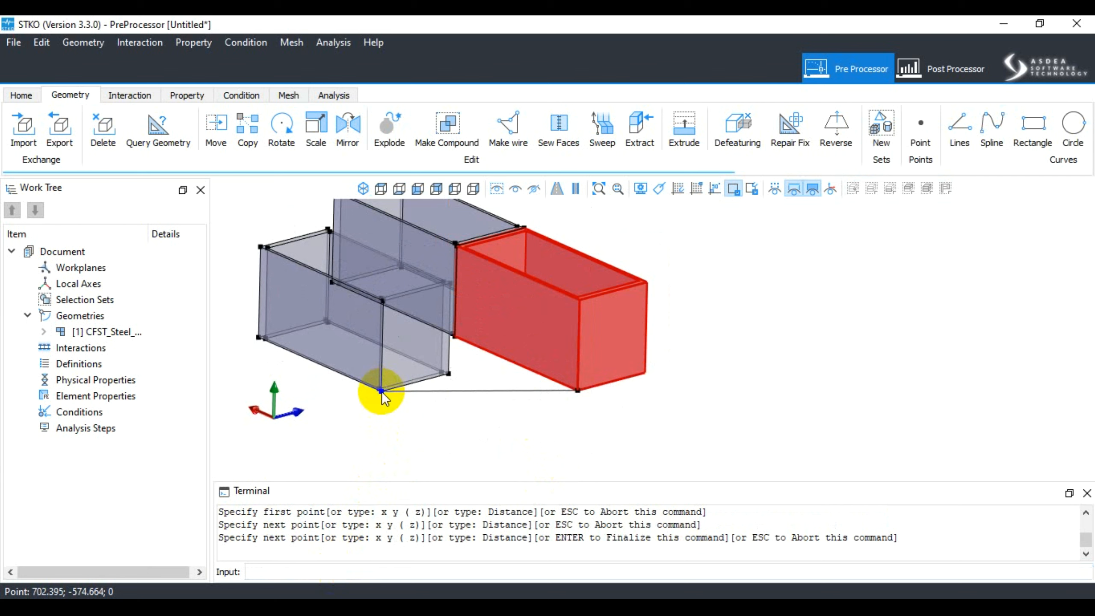
{"action": "left_click", "coordinate": [381, 391]}
{"action": "key", "text": "Return"}
{"action": "scroll", "coordinate": [405, 350], "scroll_direction": "down", "scroll_amount": 3}
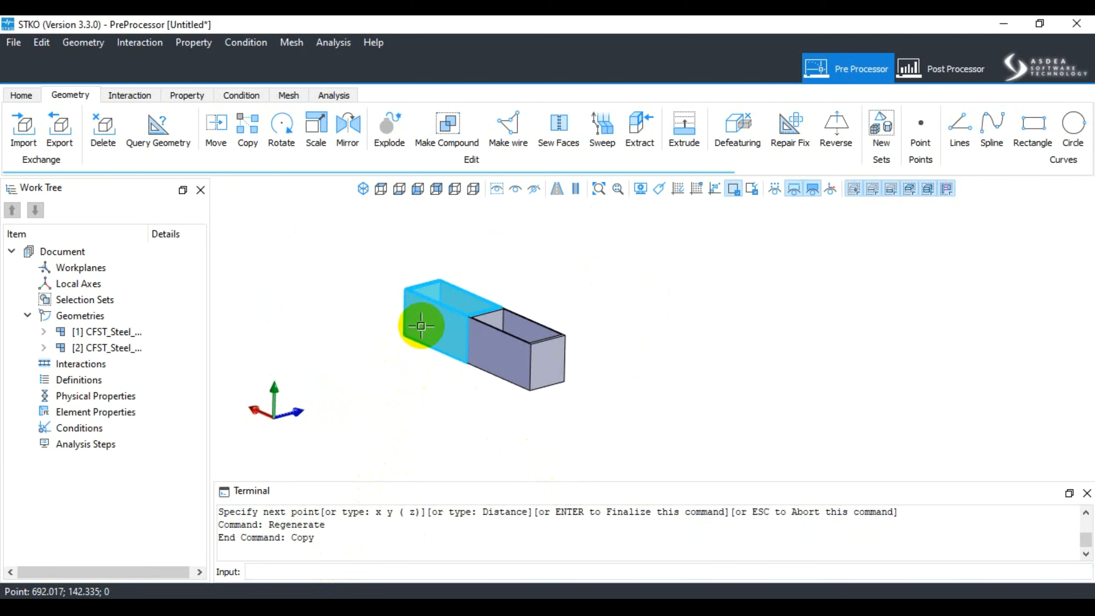
Undo the last copy of the hollow steel section.
{"action": "scroll", "coordinate": [421, 320], "scroll_direction": "up", "scroll_amount": 5}
{"action": "scroll", "coordinate": [690, 276], "scroll_direction": "down", "scroll_amount": 2}
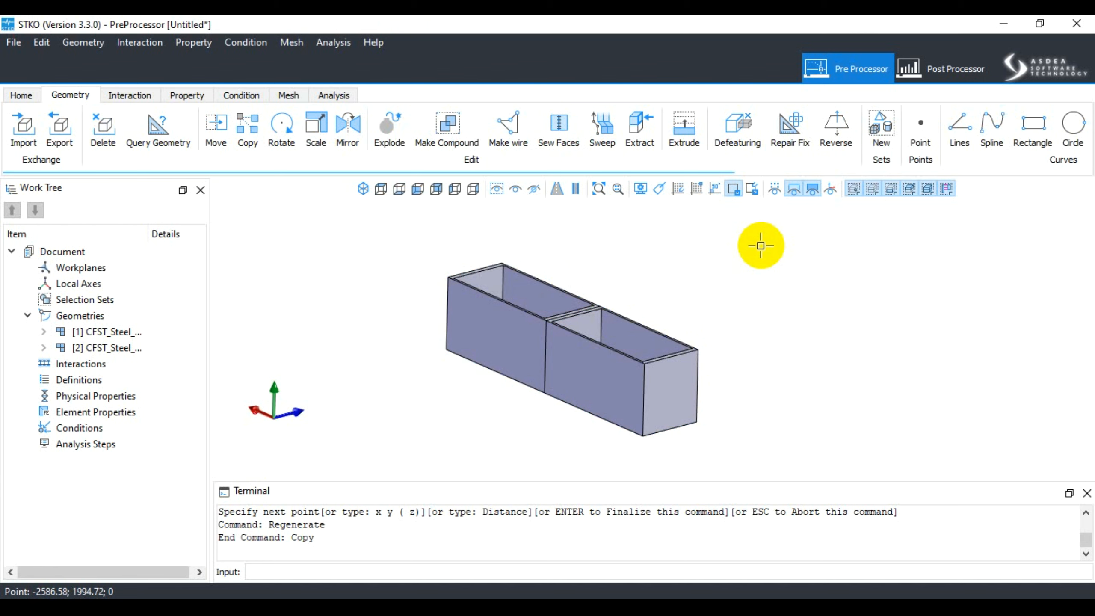
{"action": "key", "text": "ctrl+z"}
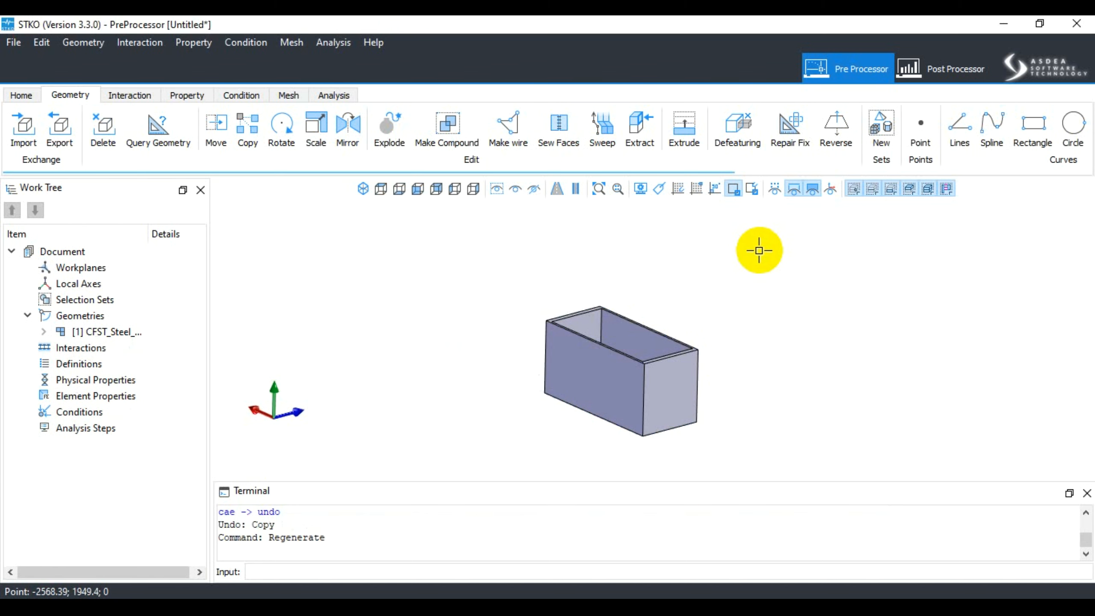
{"action": "left_click", "coordinate": [280, 130]}
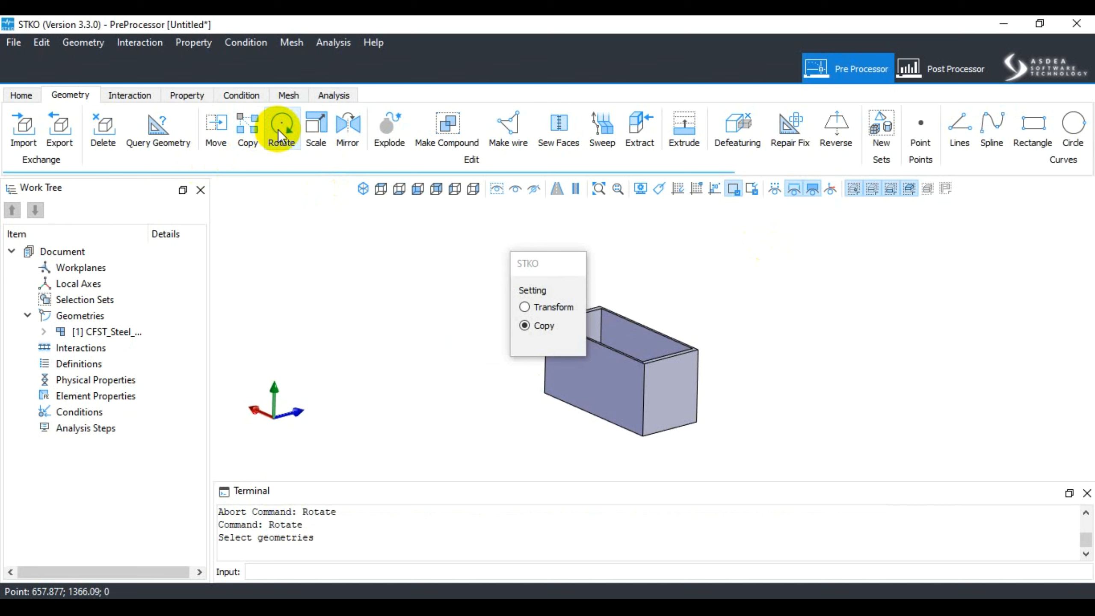
{"action": "key", "text": "Escape"}
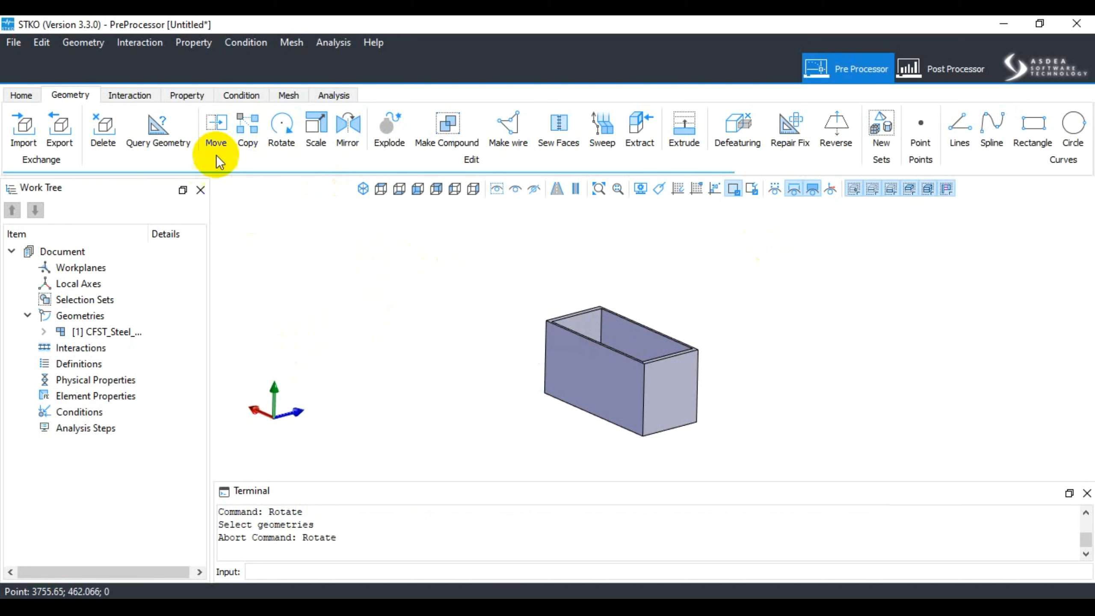
{"action": "left_click", "coordinate": [245, 129]}
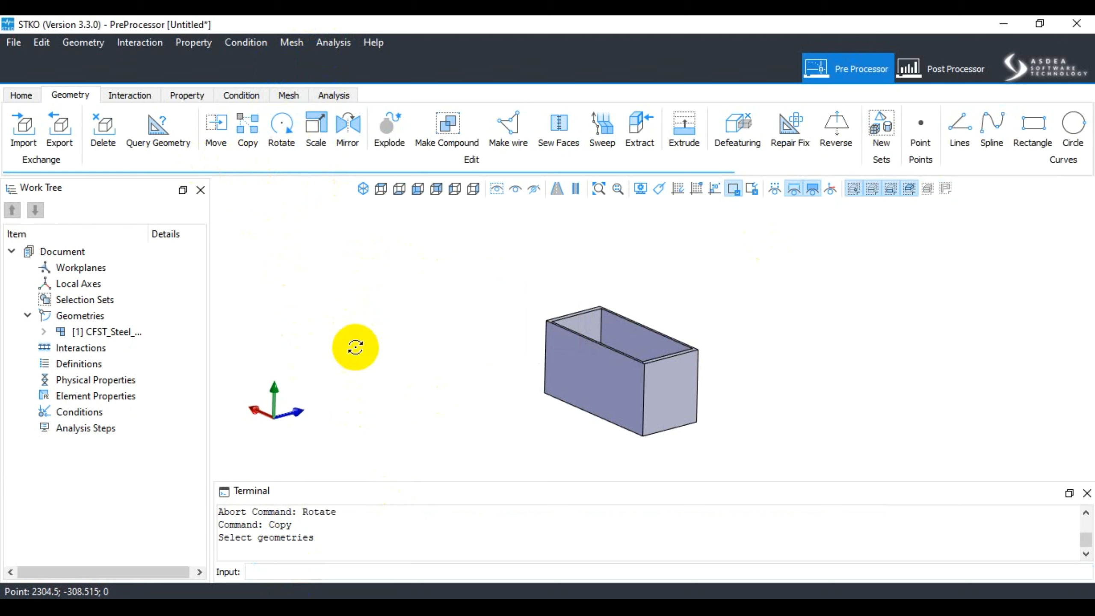
{"action": "key", "text": "Escape"}
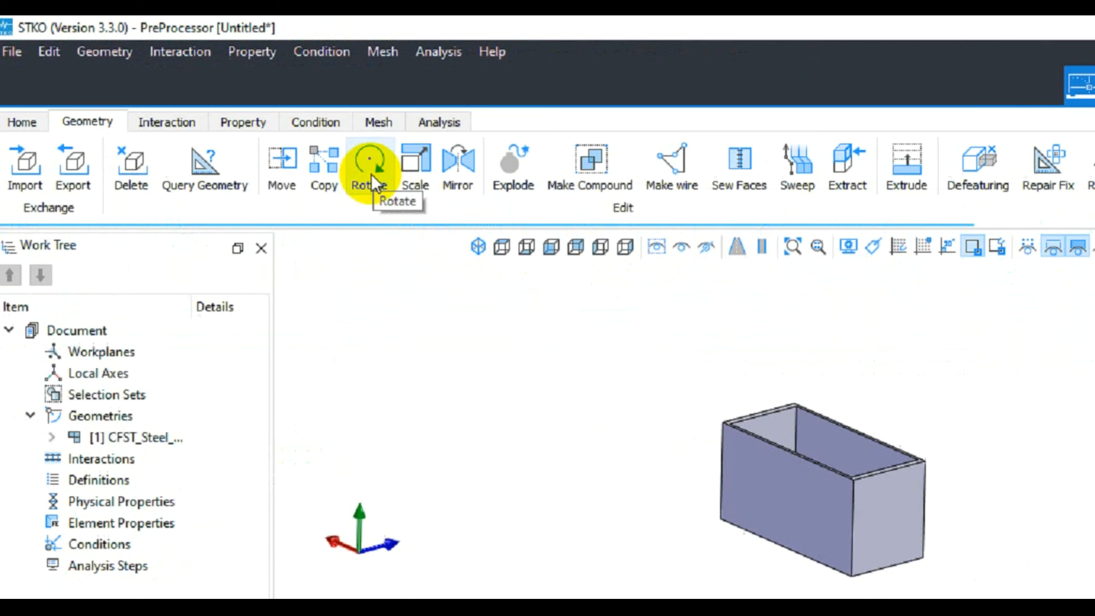
Start a Rotate operation with the Transform setting and select the hollow steel section as the geometry.
{"action": "left_click", "coordinate": [549, 257]}
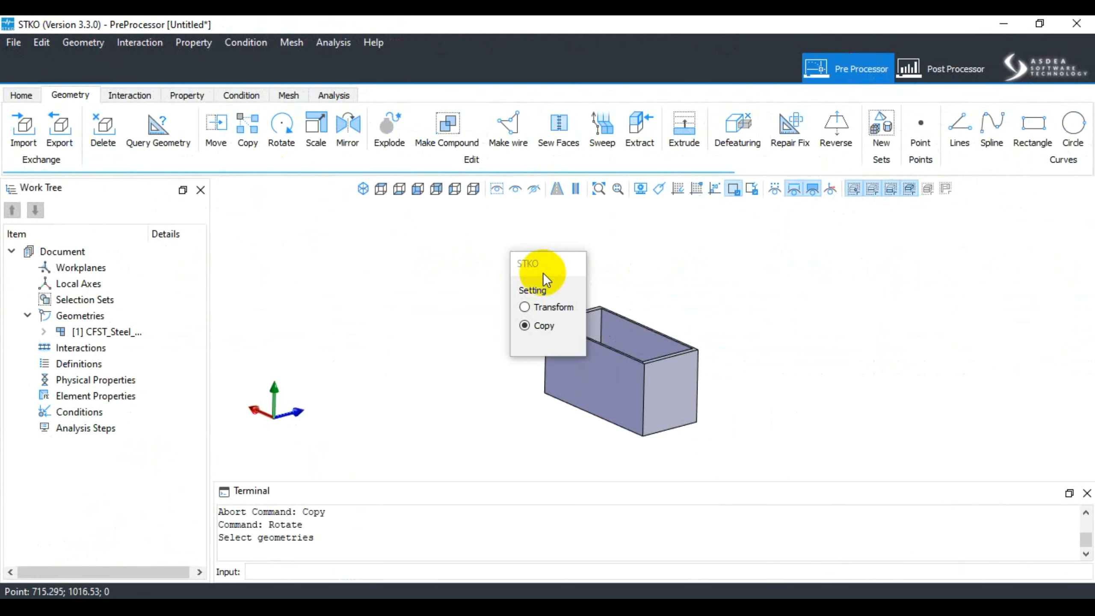
{"action": "left_click_drag", "start_coordinate": [547, 262], "coordinate": [367, 272]}
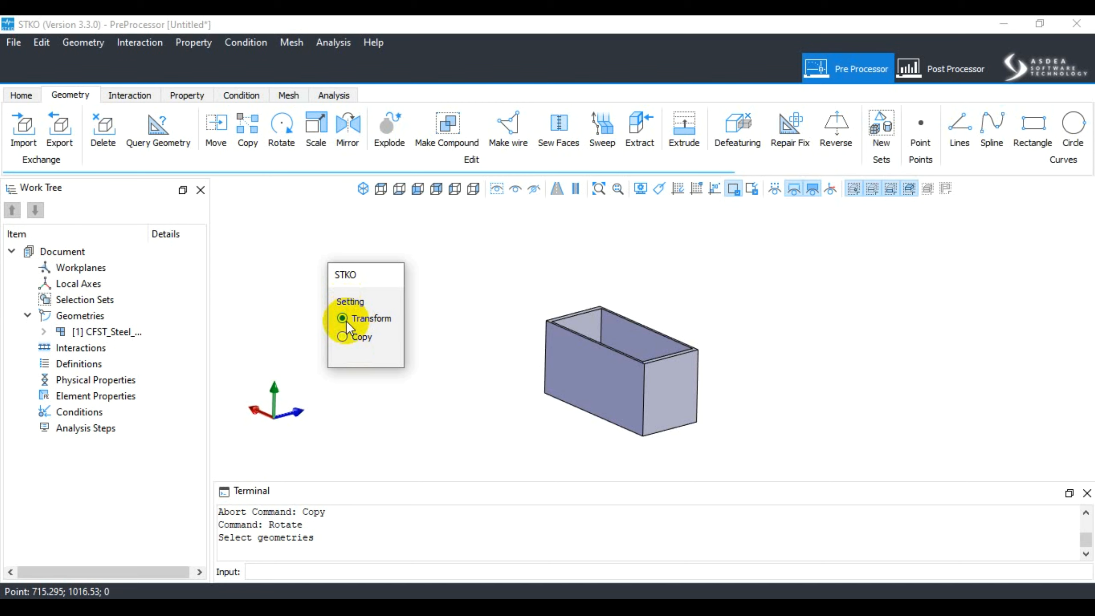
{"action": "left_click", "coordinate": [594, 353]}
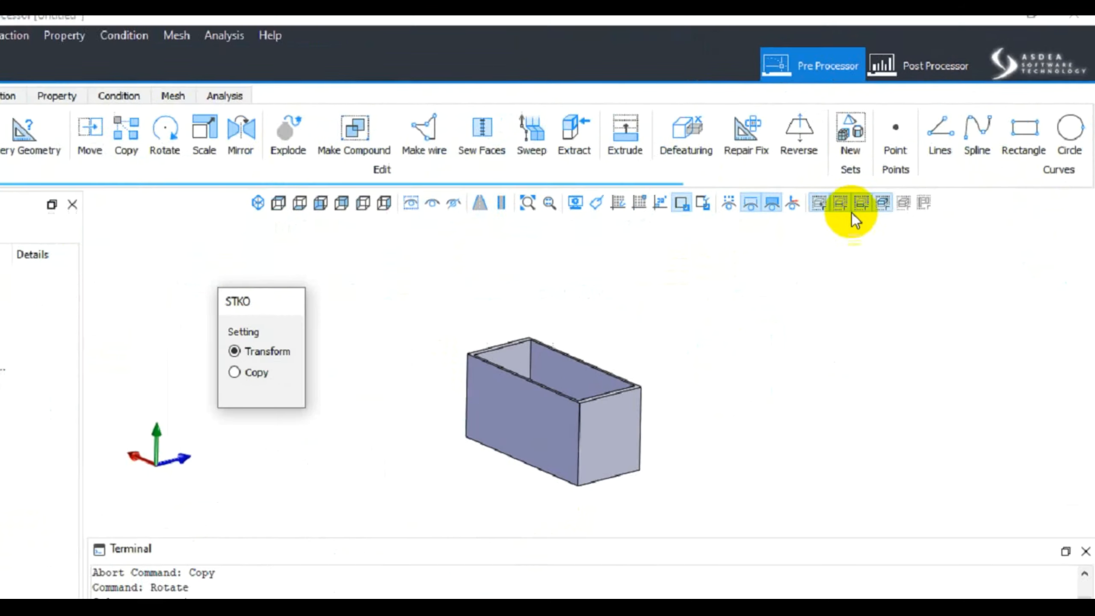
{"action": "left_click", "coordinate": [655, 408]}
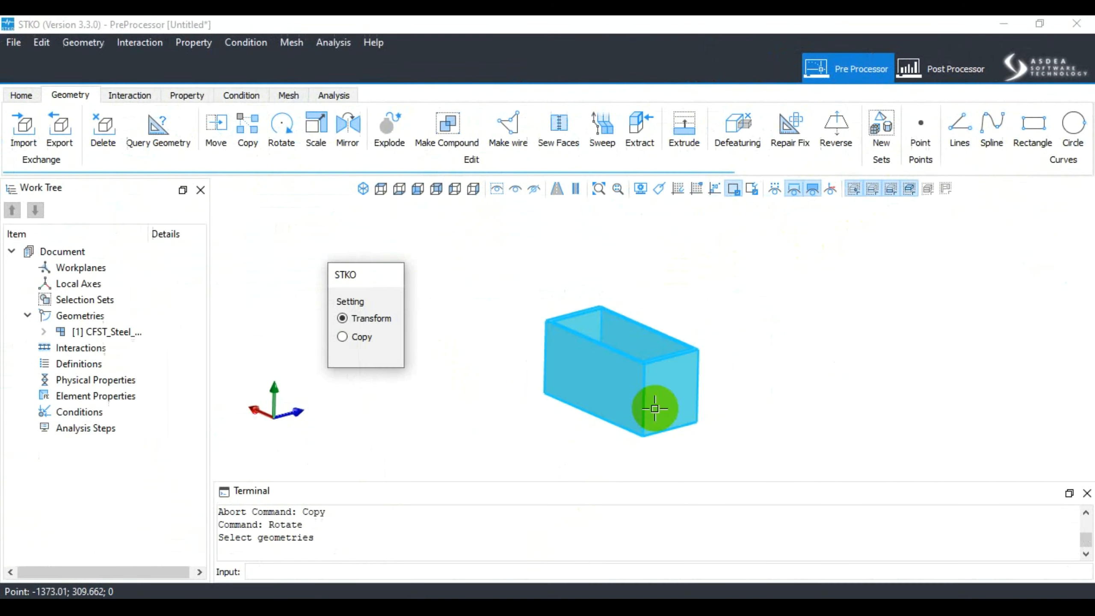
{"action": "left_click", "coordinate": [613, 381]}
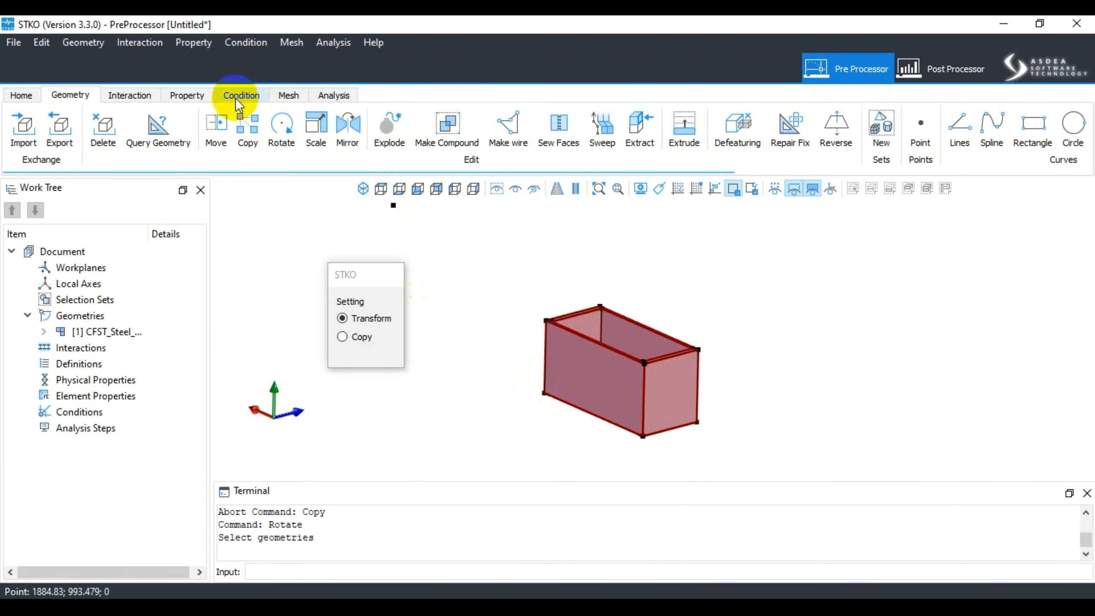
Set the rotation base at the section's bottom corner on the origin and the first reference point at the corner directly above it.
{"action": "scroll", "coordinate": [545, 394], "scroll_direction": "down", "scroll_amount": 5}
{"action": "scroll", "coordinate": [545, 393], "scroll_direction": "up", "scroll_amount": 5}
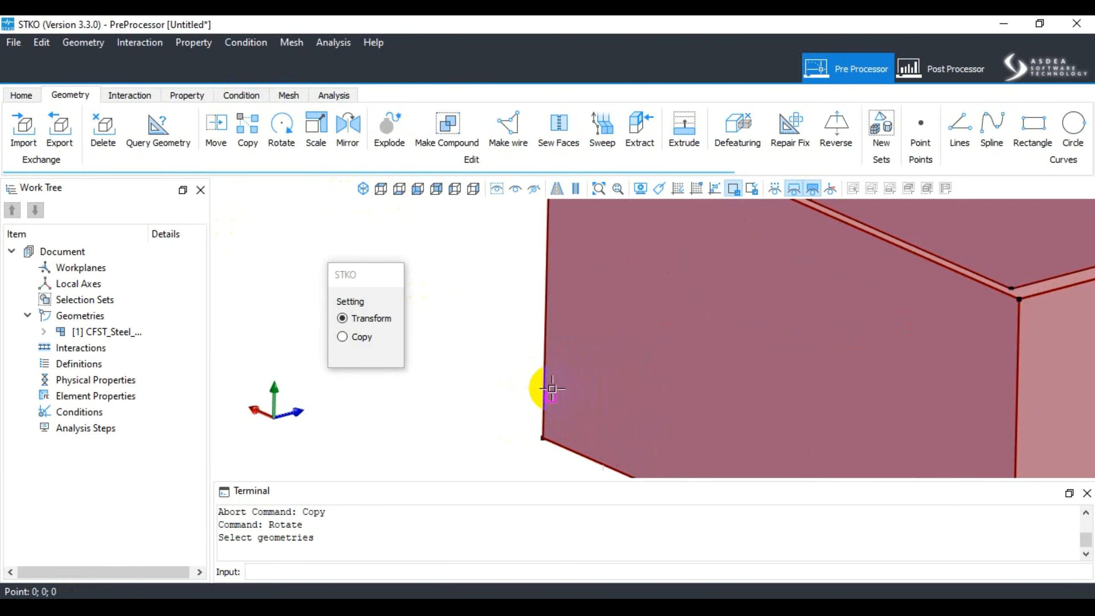
{"action": "scroll", "coordinate": [483, 417], "scroll_direction": "down", "scroll_amount": 5}
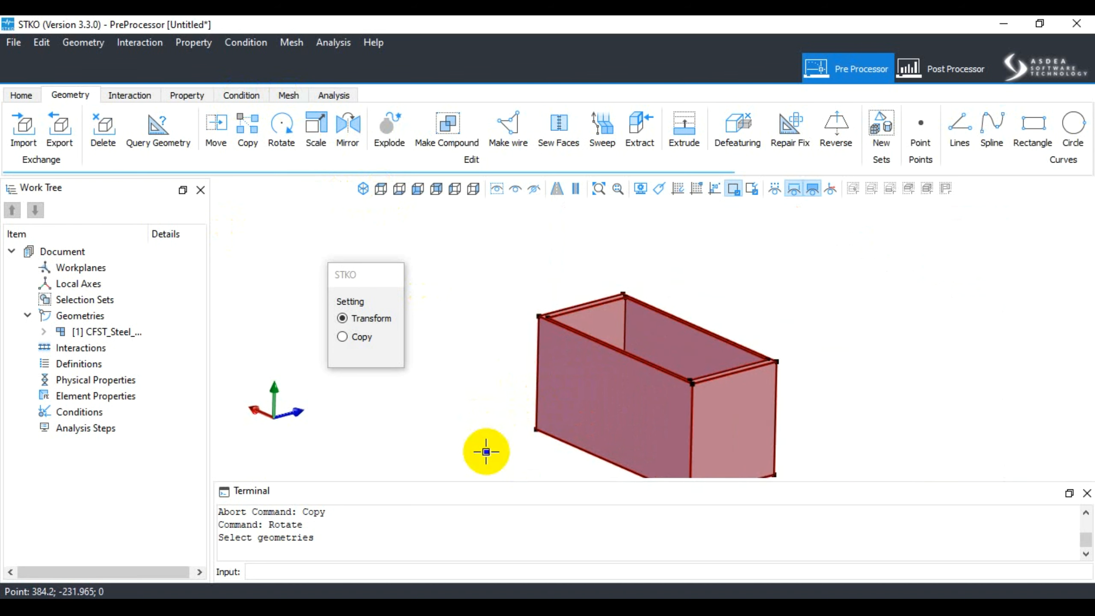
{"action": "scroll", "coordinate": [485, 451], "scroll_direction": "up", "scroll_amount": 5}
{"action": "scroll", "coordinate": [482, 444], "scroll_direction": "down", "scroll_amount": 5}
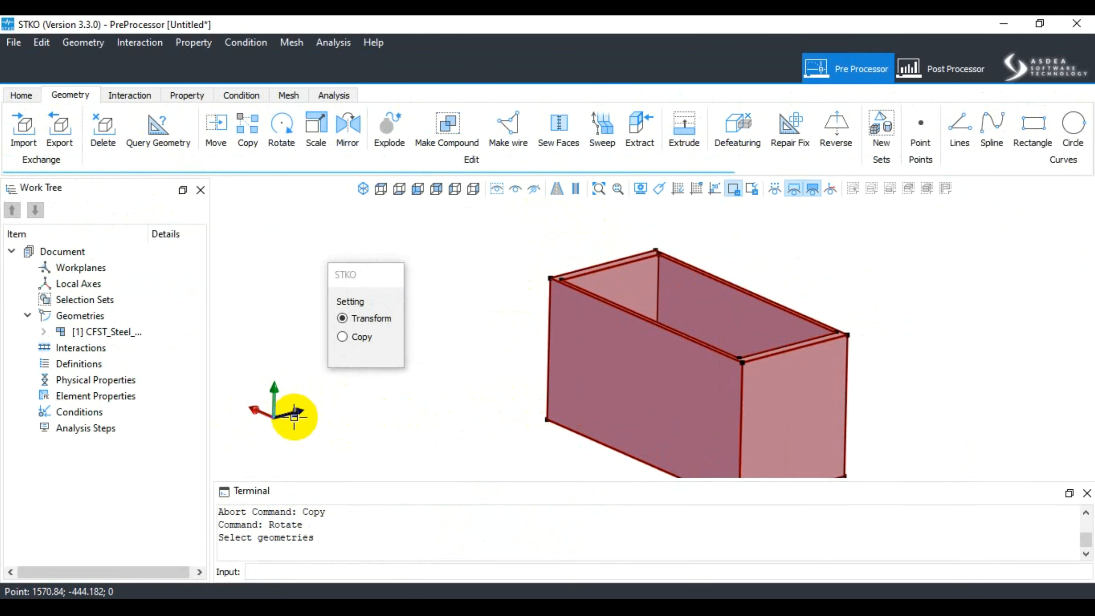
{"action": "left_click", "coordinate": [545, 419]}
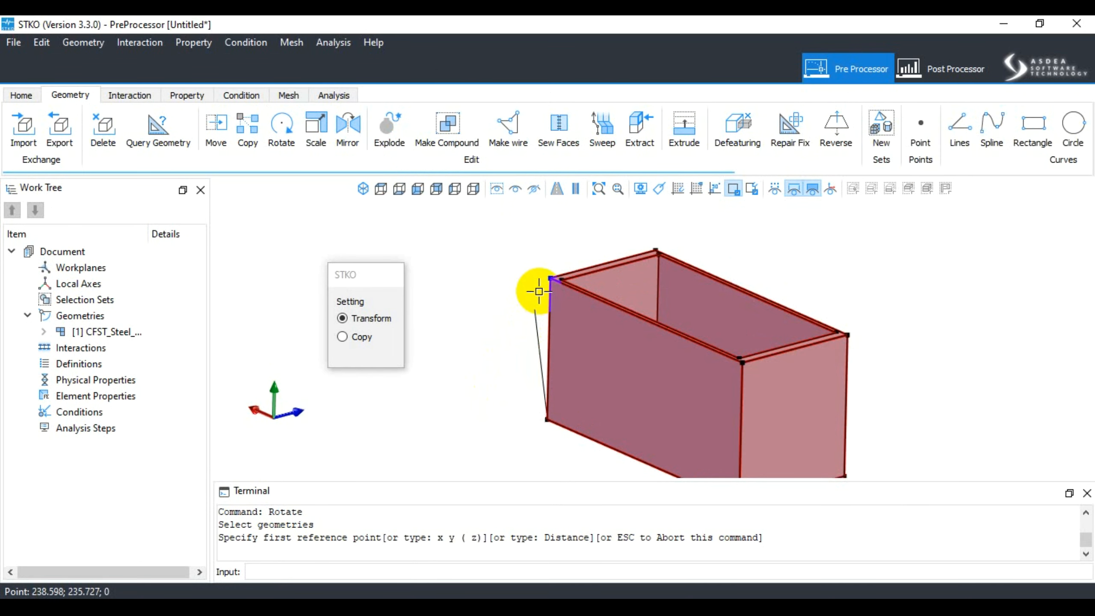
{"action": "left_click", "coordinate": [551, 274]}
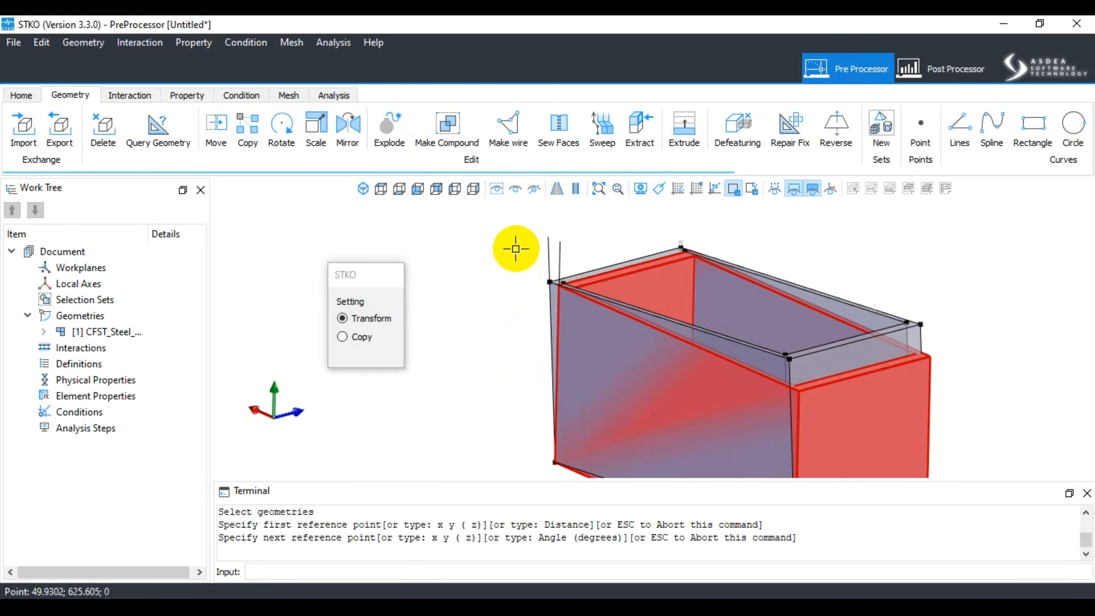
Rotate the hollow steel section by 90 degrees and finalize the rotation.
{"action": "scroll", "coordinate": [514, 247], "scroll_direction": "down", "scroll_amount": 4}
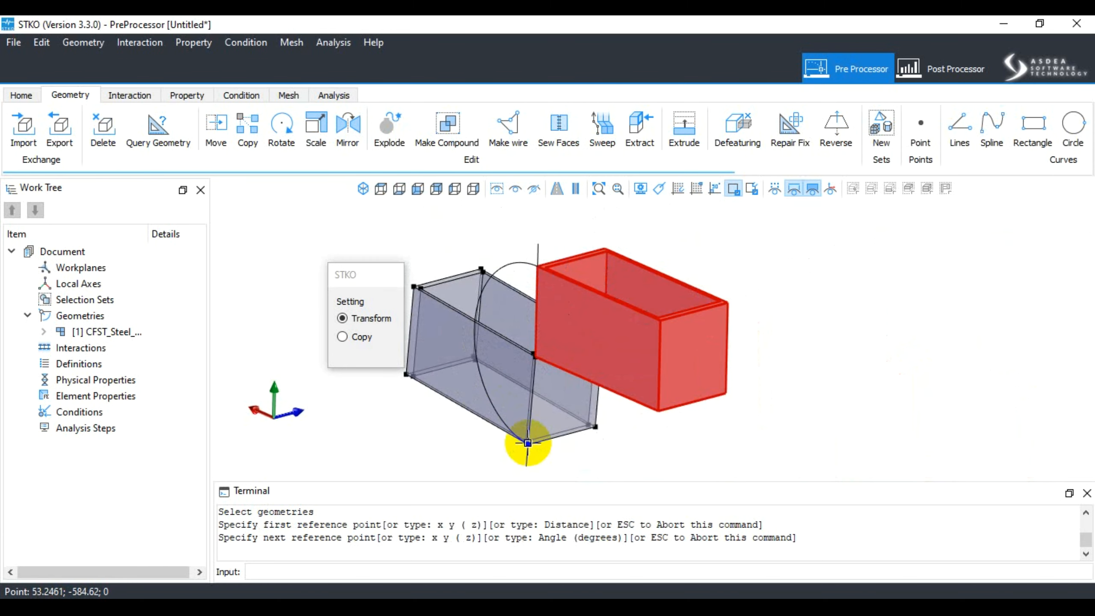
{"action": "left_click", "coordinate": [307, 572]}
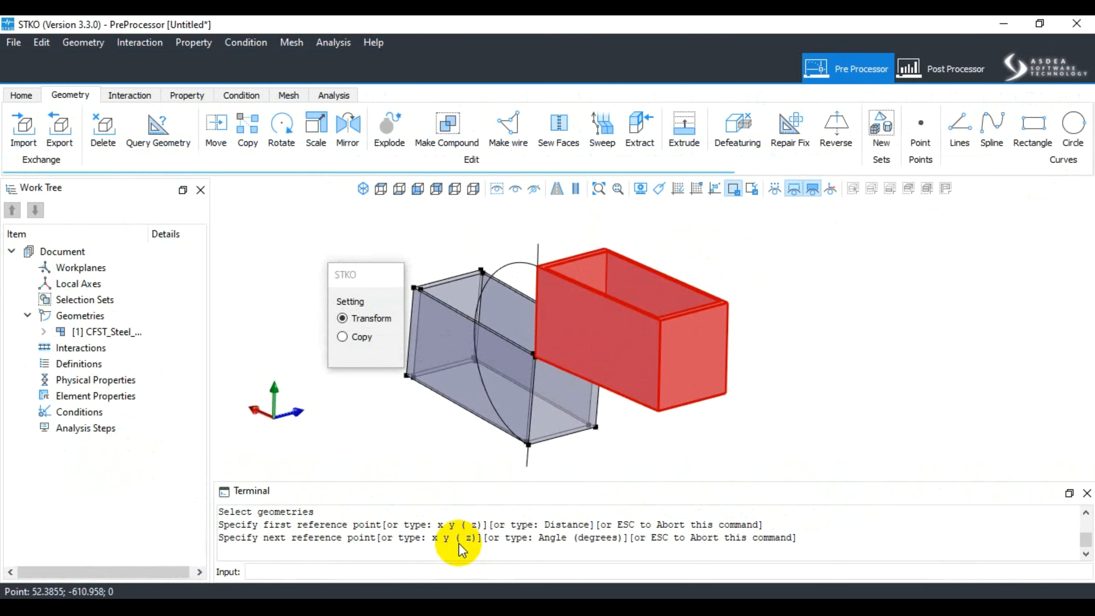
{"action": "type", "text": "90"}
{"action": "key", "text": "Return"}
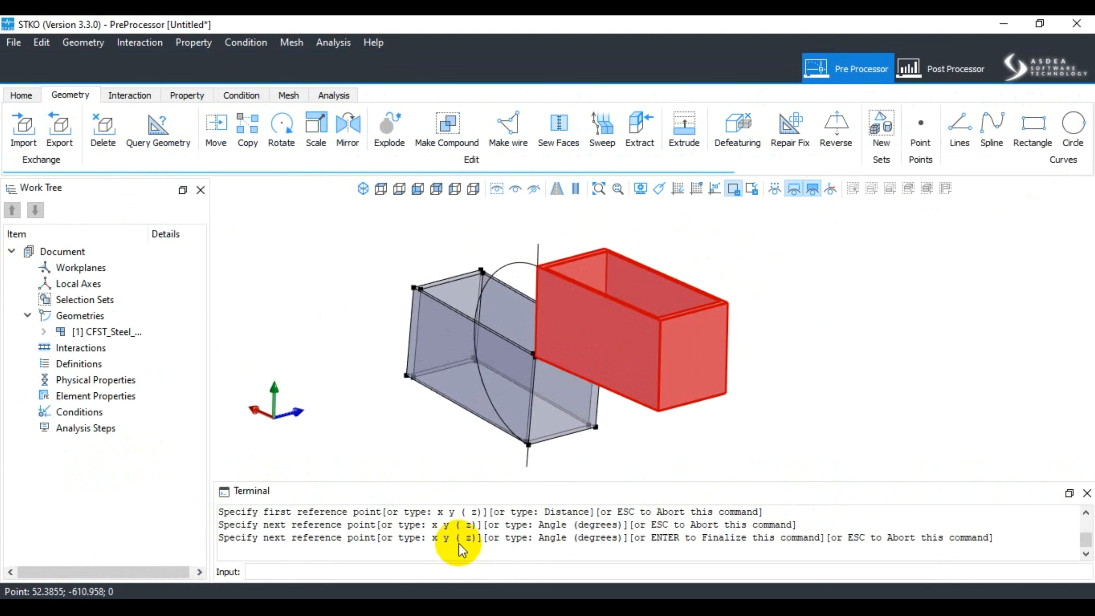
{"action": "key", "text": "Return"}
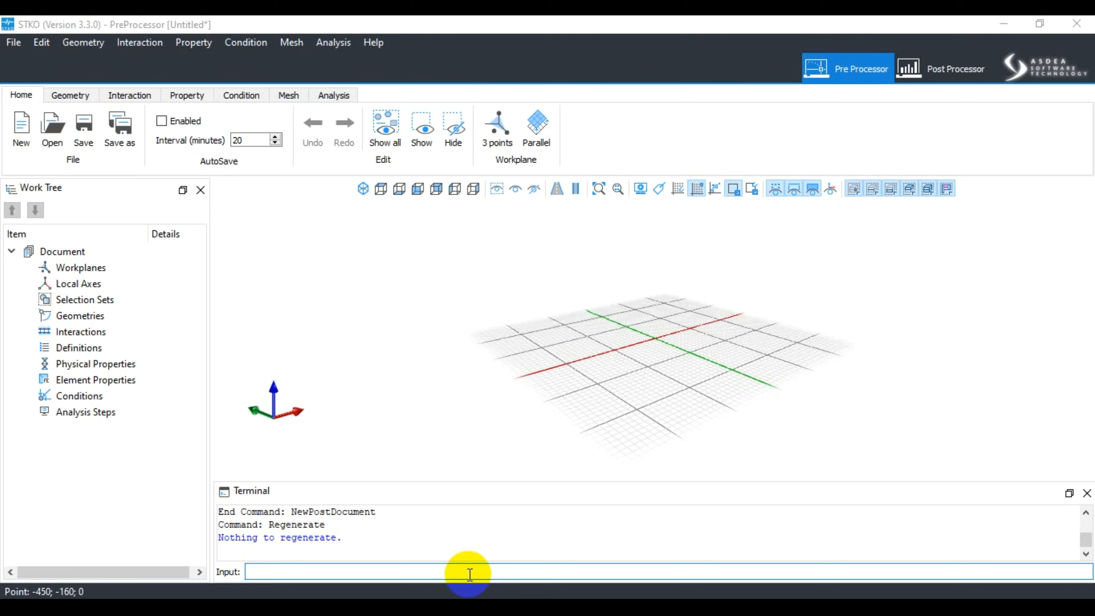
Start a Parallelepiped solid and set its first corner at 0 0 0.
{"action": "left_click", "coordinate": [69, 98]}
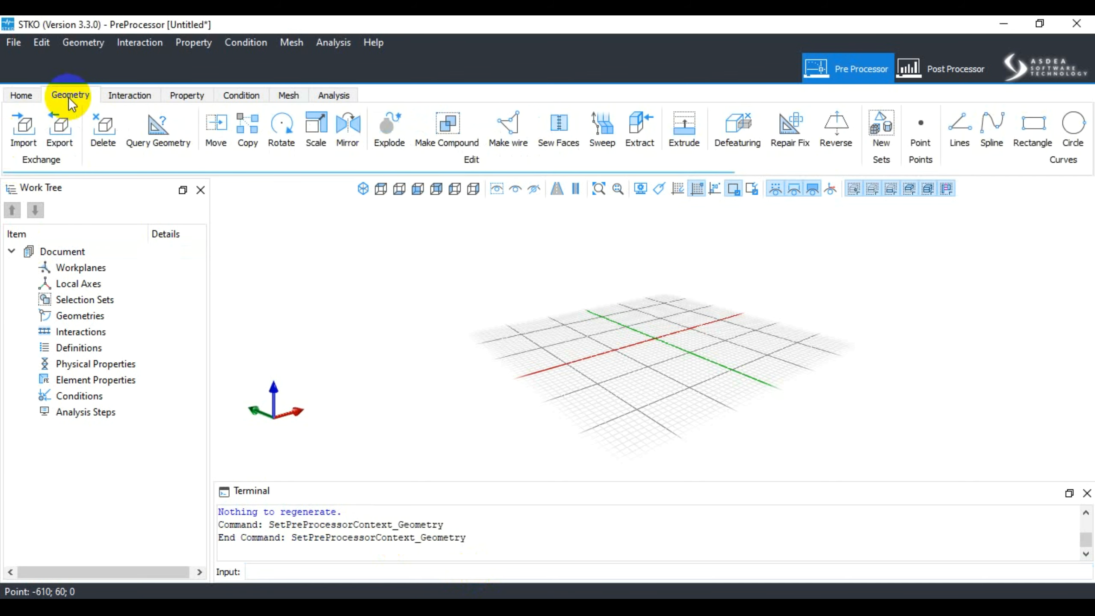
{"action": "left_click", "coordinate": [79, 45]}
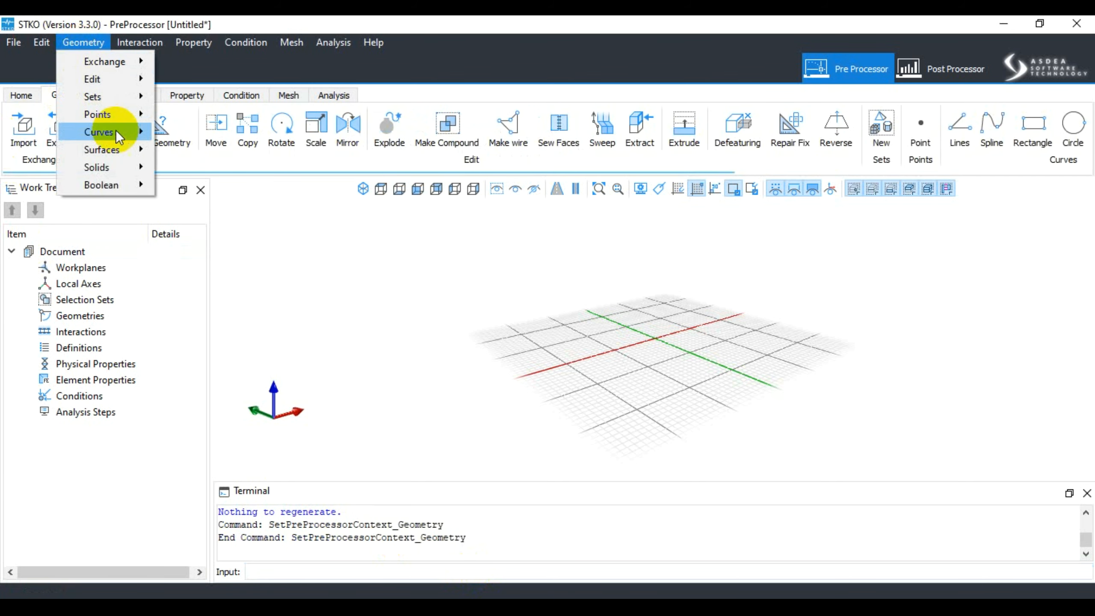
{"action": "mouse_move", "coordinate": [116, 133]}
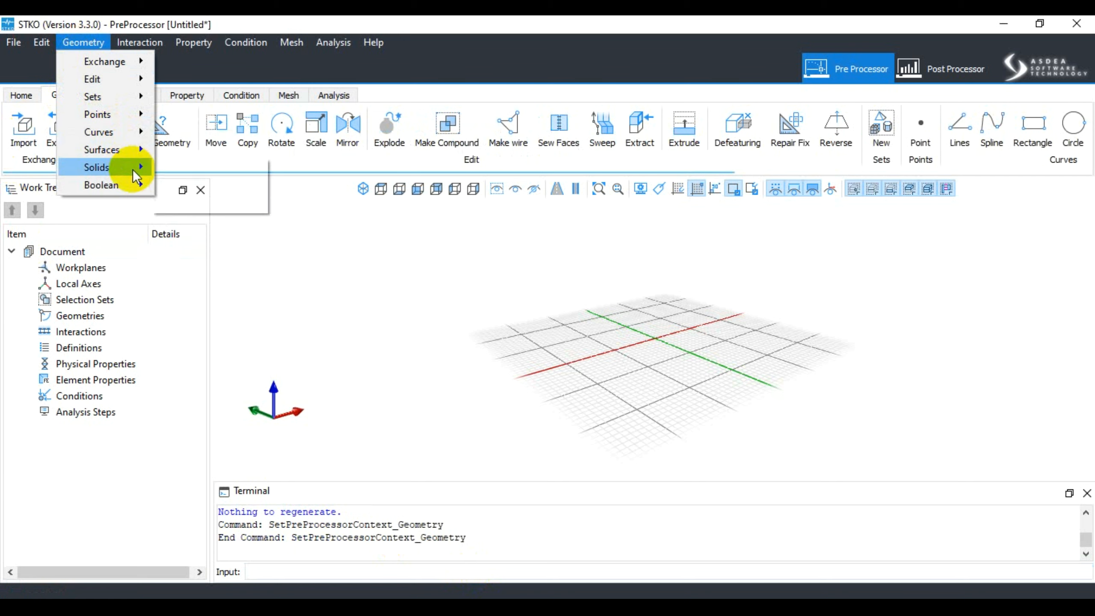
{"action": "mouse_move", "coordinate": [133, 169]}
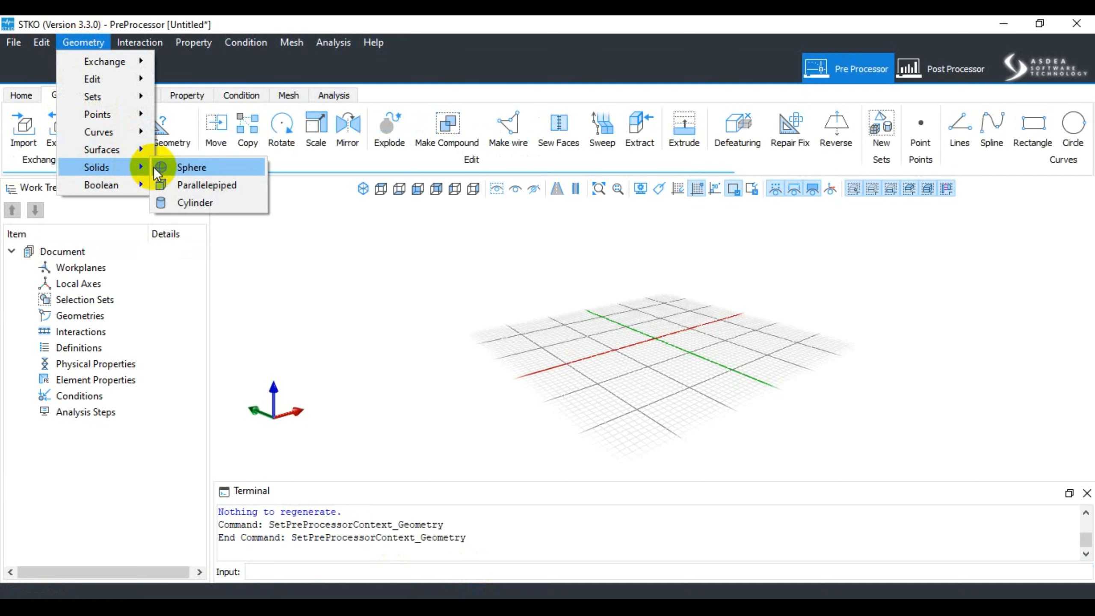
{"action": "left_click", "coordinate": [192, 185]}
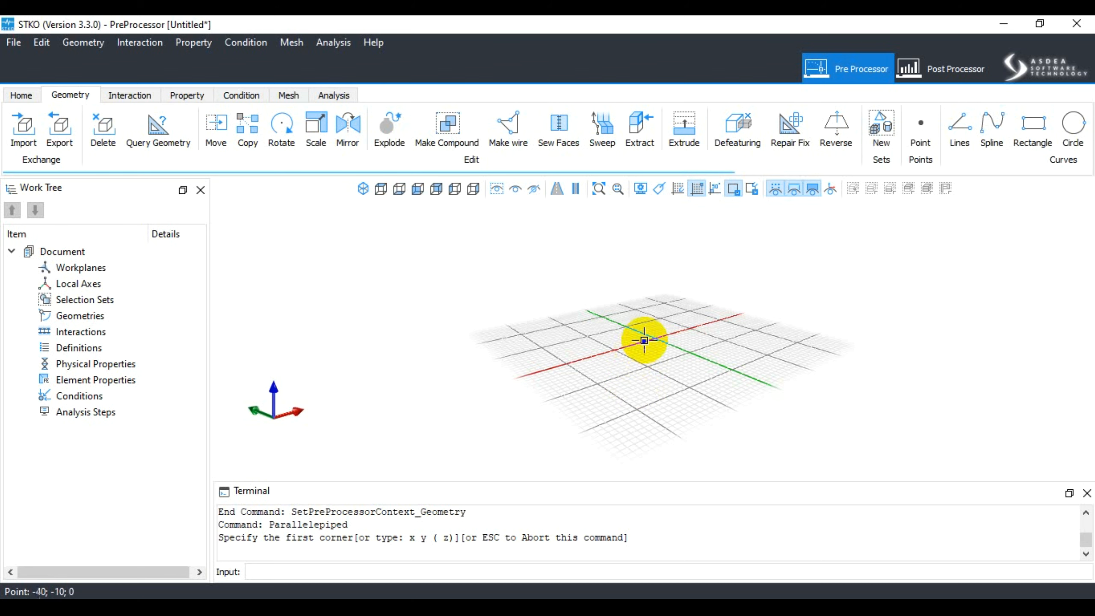
{"action": "middle_click_drag", "start_coordinate": [652, 340], "coordinate": [687, 361]}
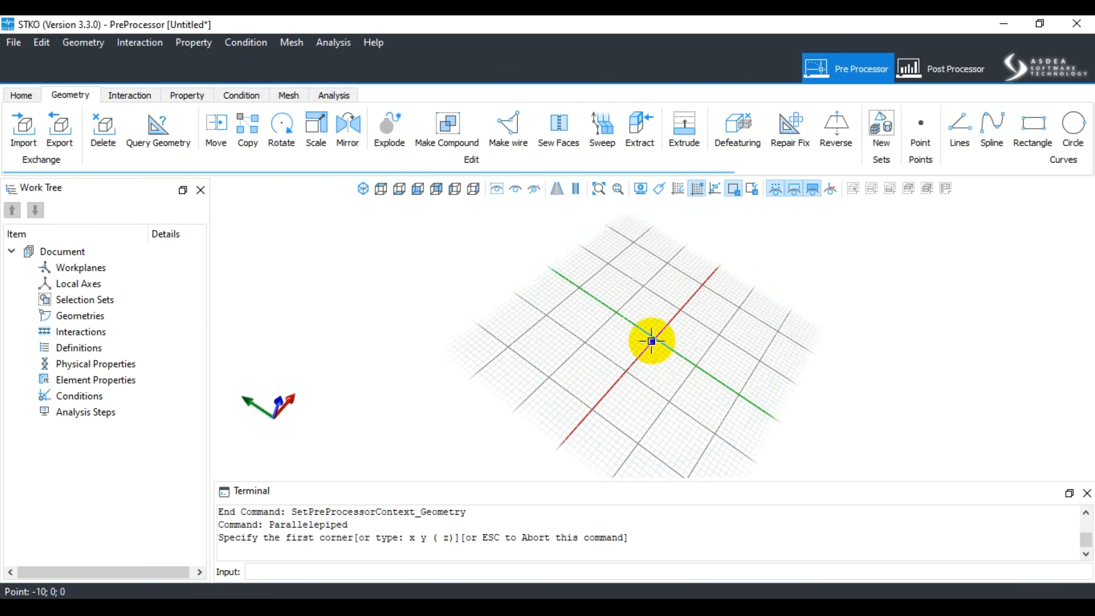
{"action": "left_click", "coordinate": [264, 570]}
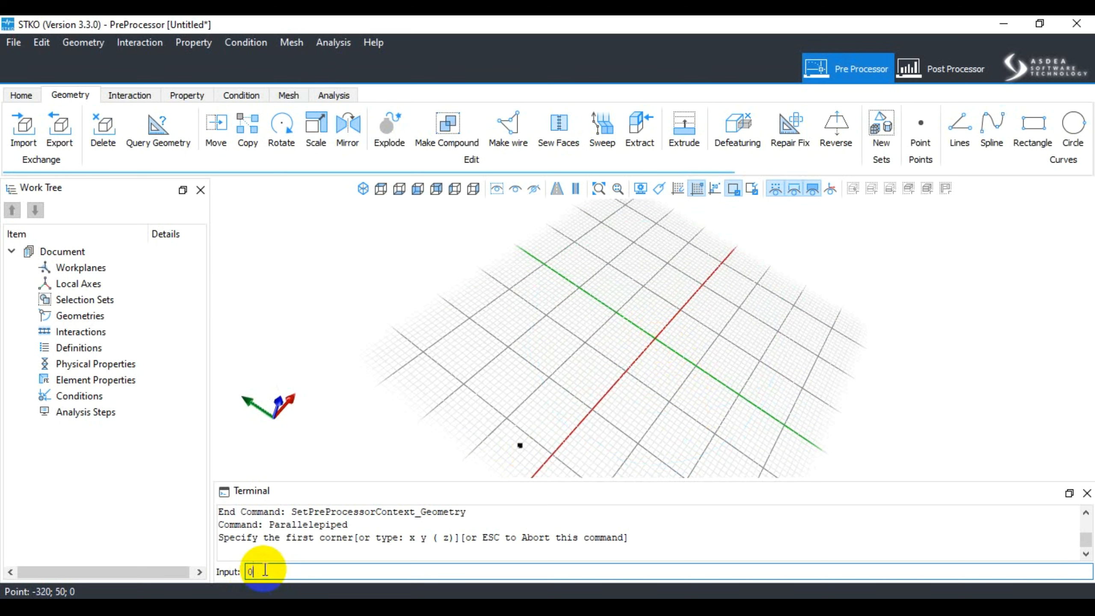
{"action": "type", "text": "0,0,0"}
{"action": "key", "text": "Return"}
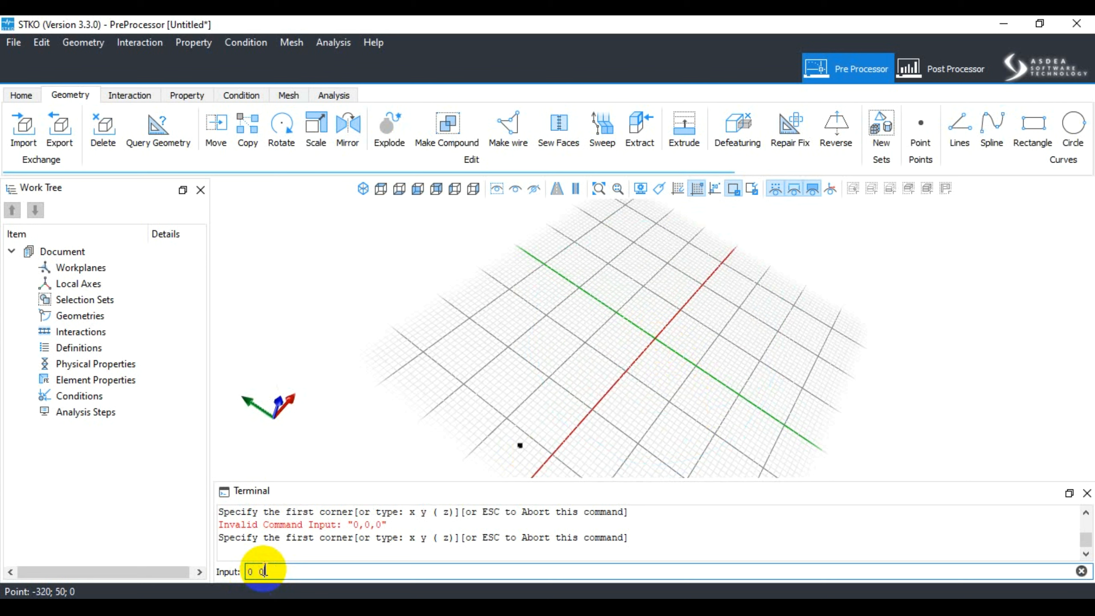
{"action": "key", "text": "Return"}
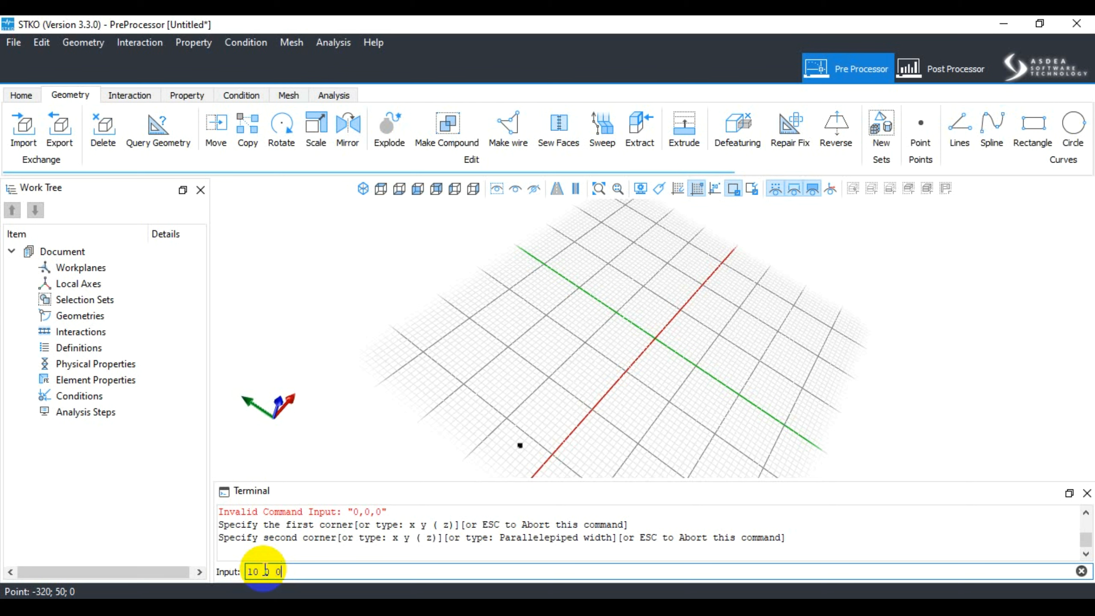
Set the second corner at 10 0 0 and specify the third and end corners to complete the parallelepiped.
{"action": "key", "text": "Return"}
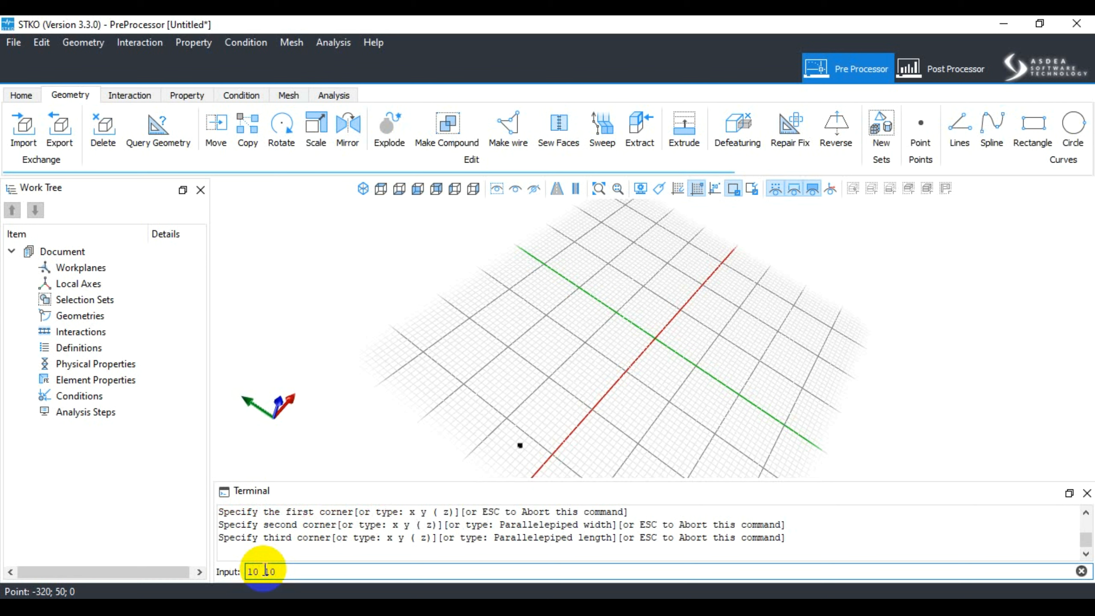
{"action": "key", "text": "Return"}
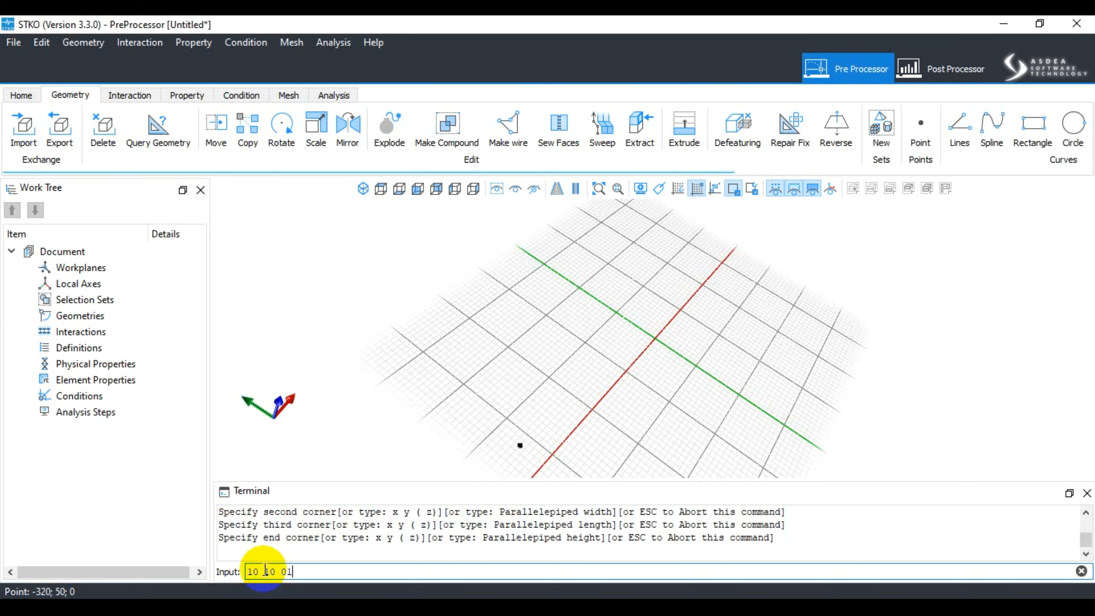
{"action": "key", "text": "Return"}
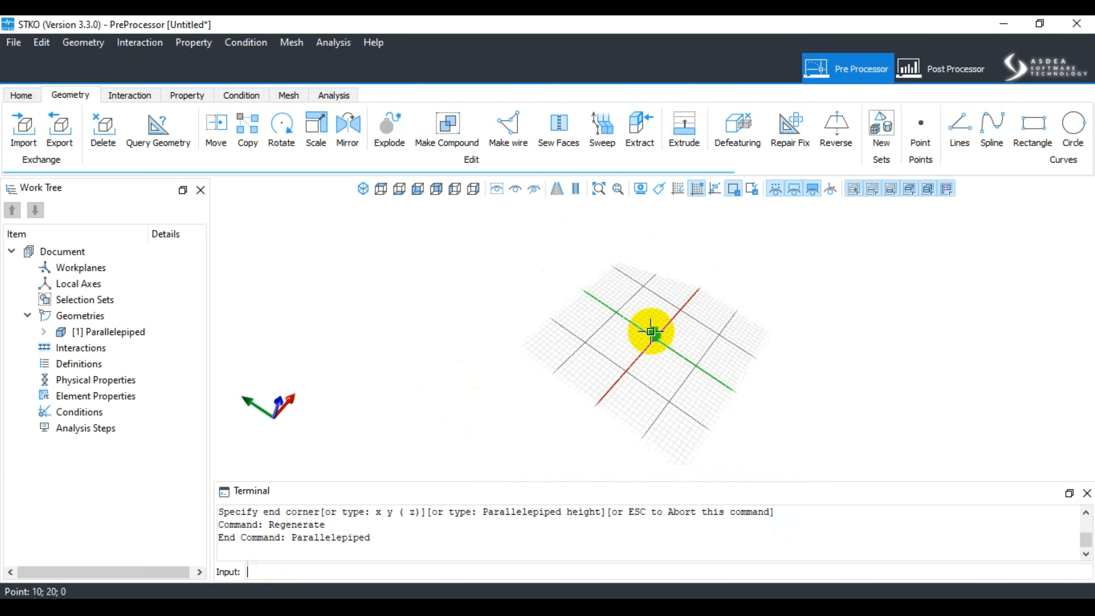
Start a Rotate operation with the Transform setting and select the parallelepiped as the geometry.
{"action": "scroll", "coordinate": [651, 331], "scroll_direction": "up", "scroll_amount": 5}
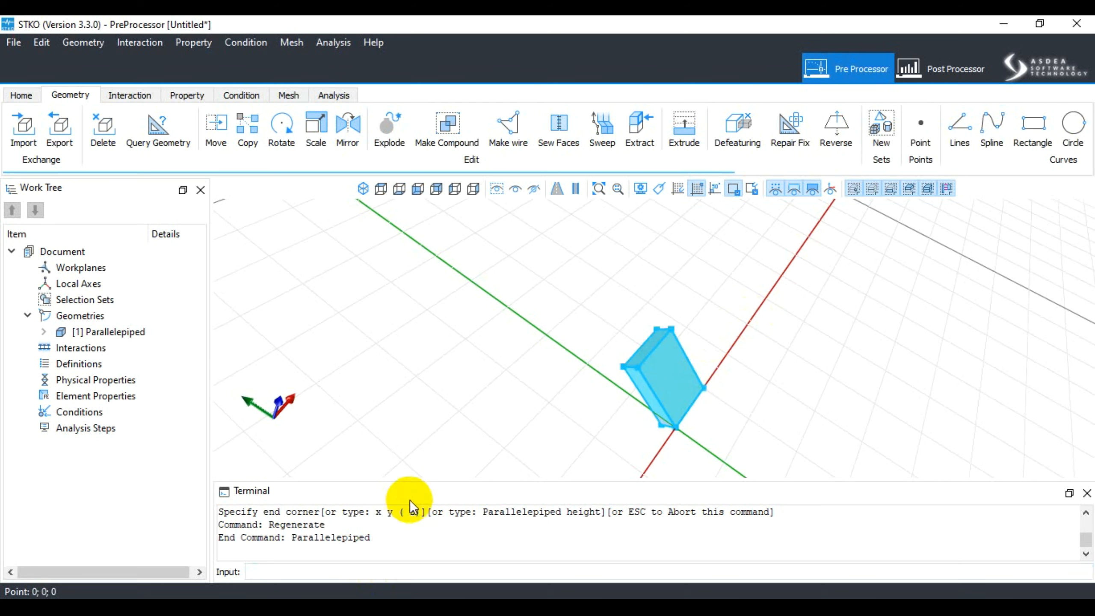
{"action": "left_click_drag", "start_coordinate": [771, 312], "coordinate": [604, 467]}
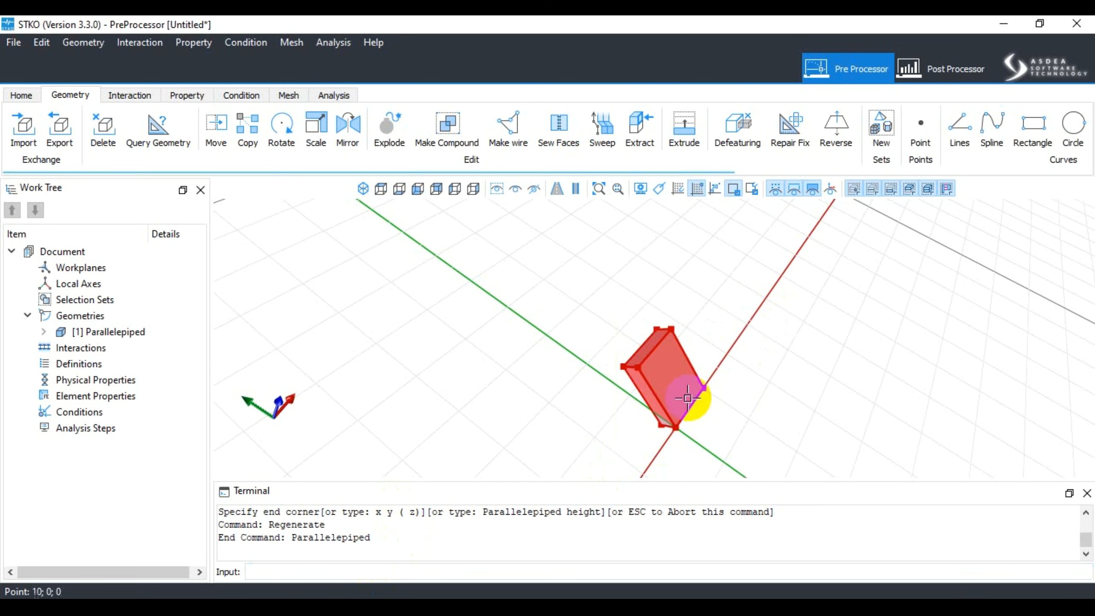
{"action": "scroll", "coordinate": [453, 404], "scroll_direction": "down", "scroll_amount": 3}
{"action": "scroll", "coordinate": [575, 383], "scroll_direction": "up", "scroll_amount": 3}
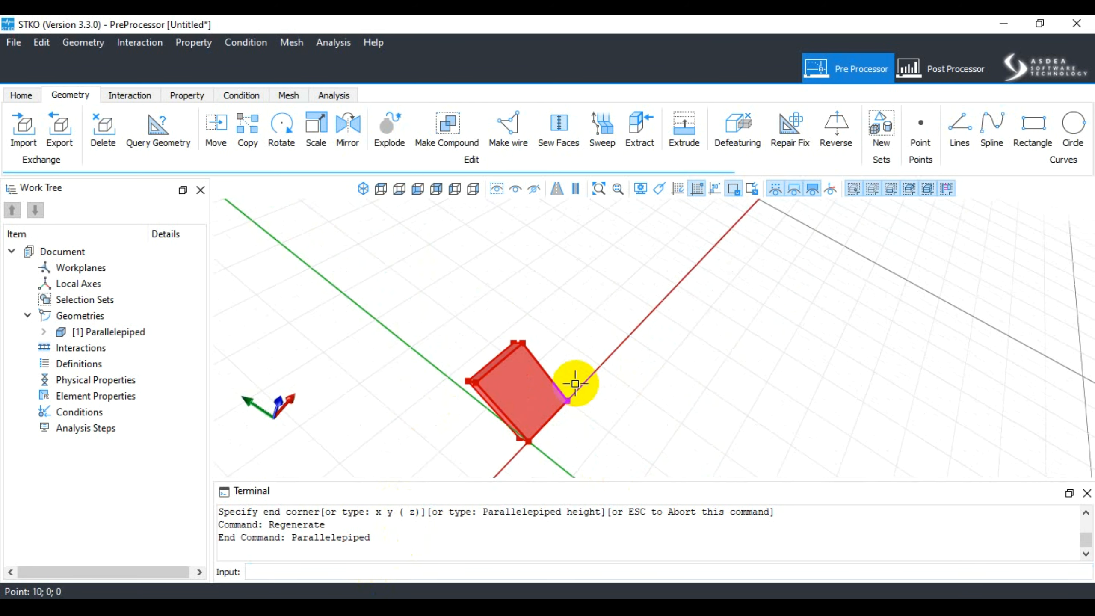
{"action": "middle_click_drag", "start_coordinate": [601, 361], "coordinate": [657, 325]}
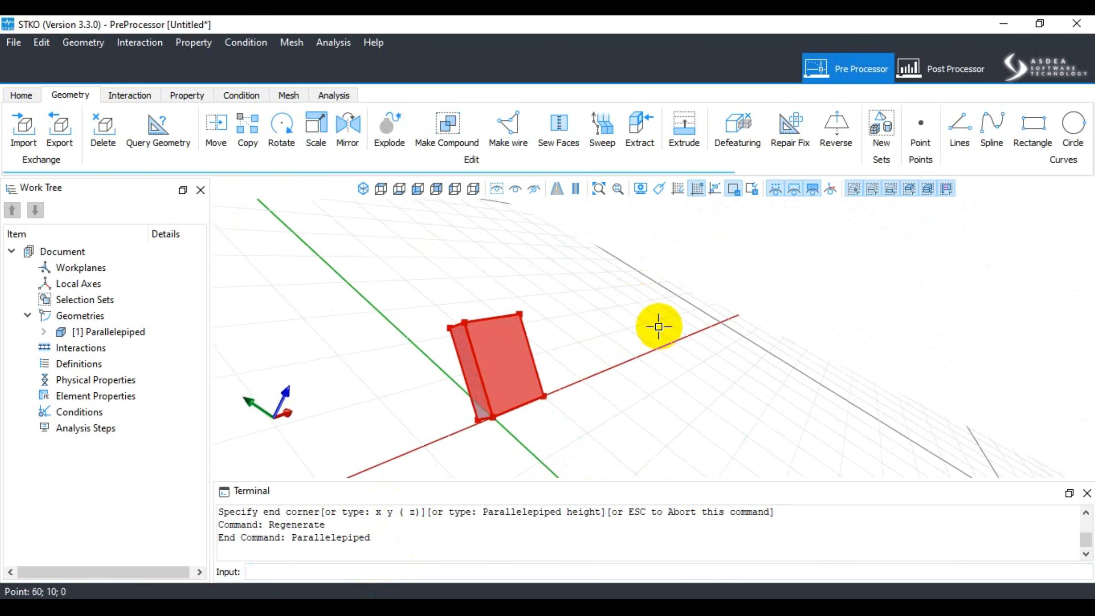
{"action": "left_click", "coordinate": [607, 380]}
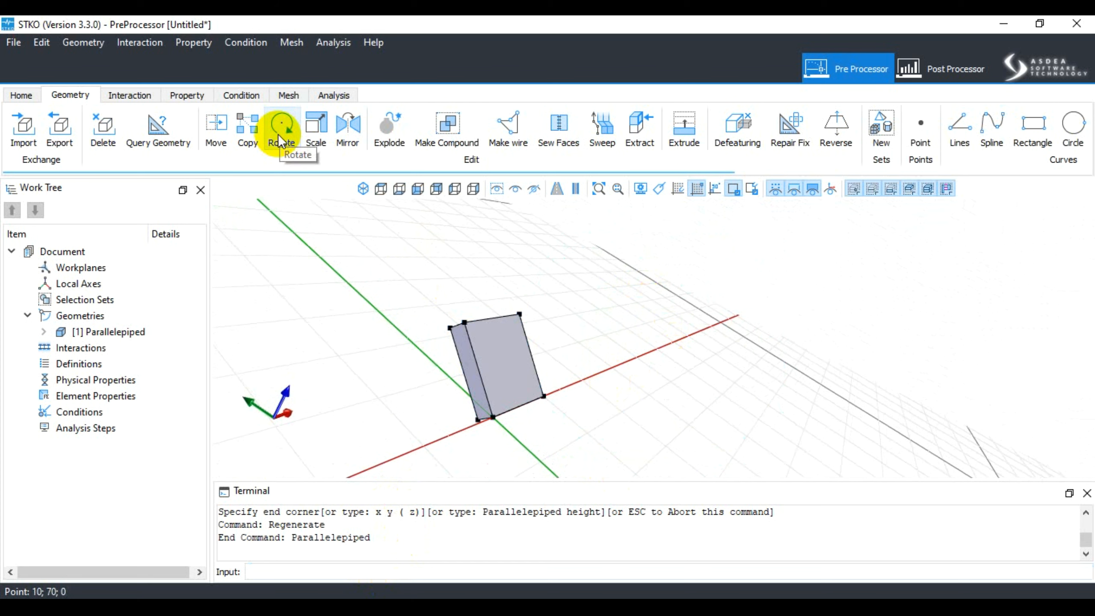
{"action": "left_click", "coordinate": [280, 139]}
{"action": "left_click", "coordinate": [525, 326]}
{"action": "left_click", "coordinate": [525, 306]}
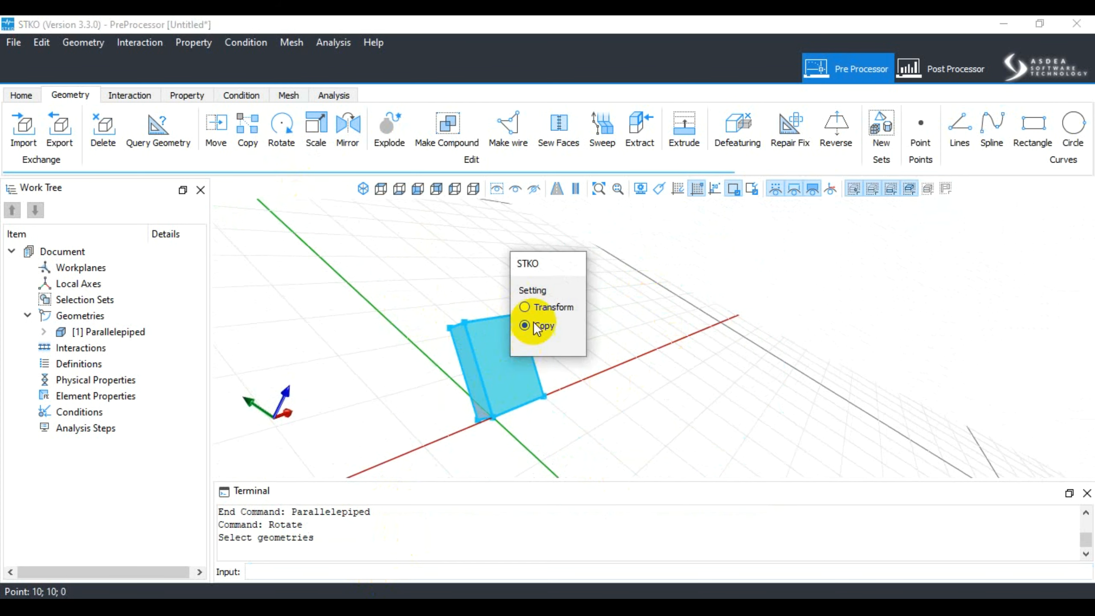
{"action": "left_click", "coordinate": [495, 388]}
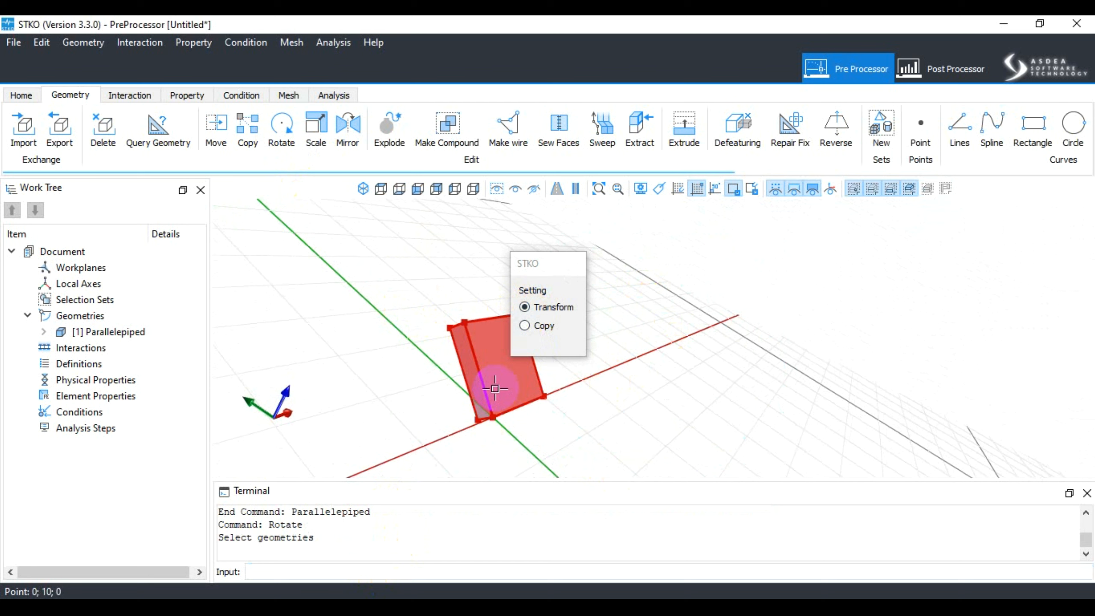
Rotate the parallelepiped about its corner at the origin so its short bottom edge lies along the Y axis, and finalize the rotation.
{"action": "left_click", "coordinate": [492, 422]}
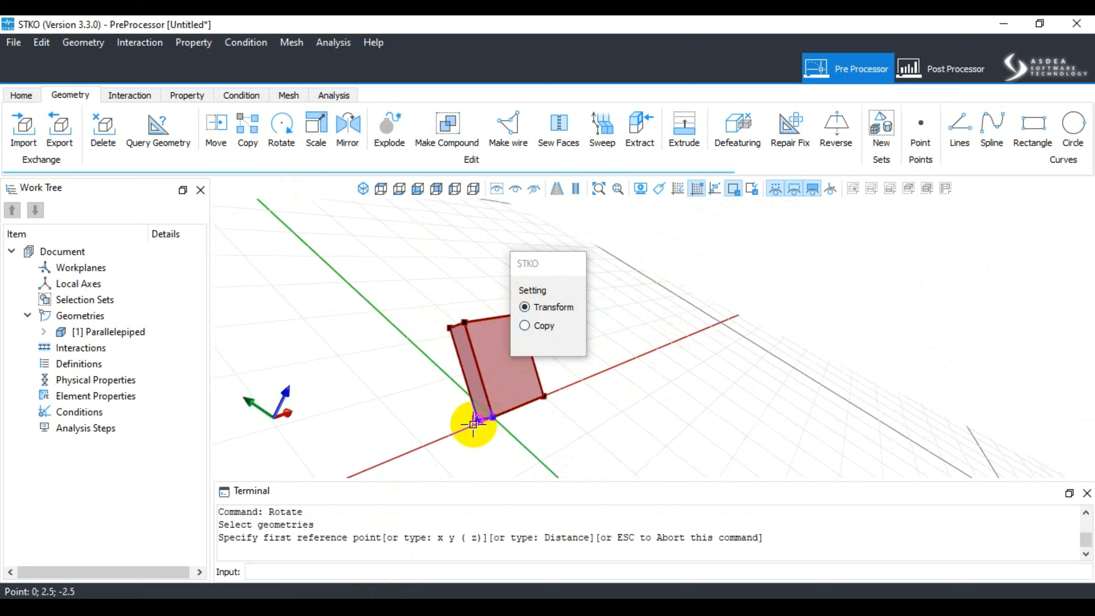
{"action": "left_click", "coordinate": [474, 424]}
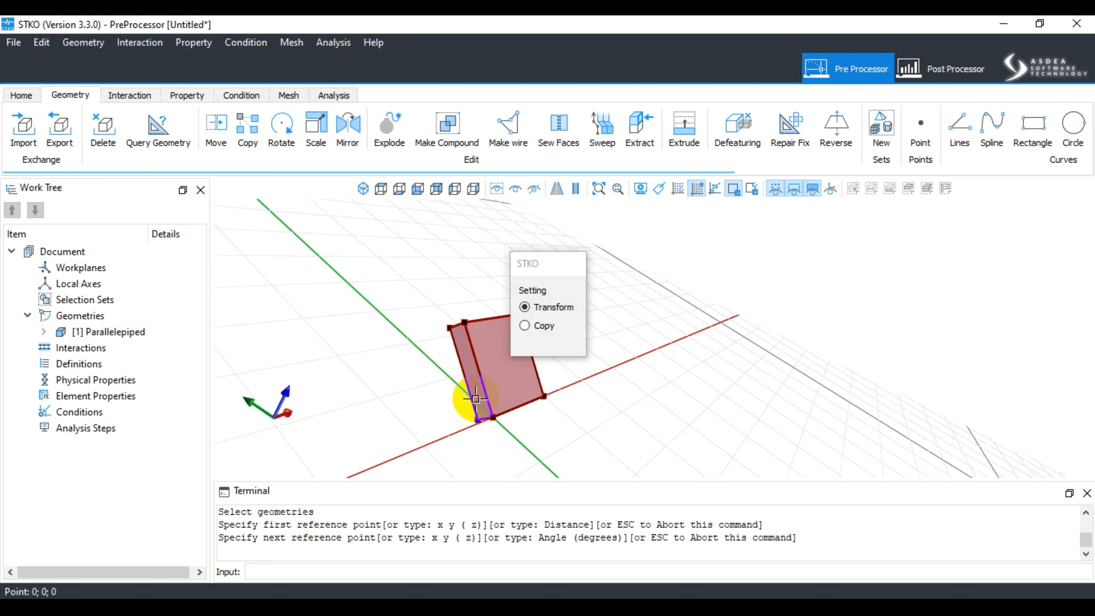
{"action": "left_click", "coordinate": [460, 406]}
{"action": "left_click", "coordinate": [408, 425]}
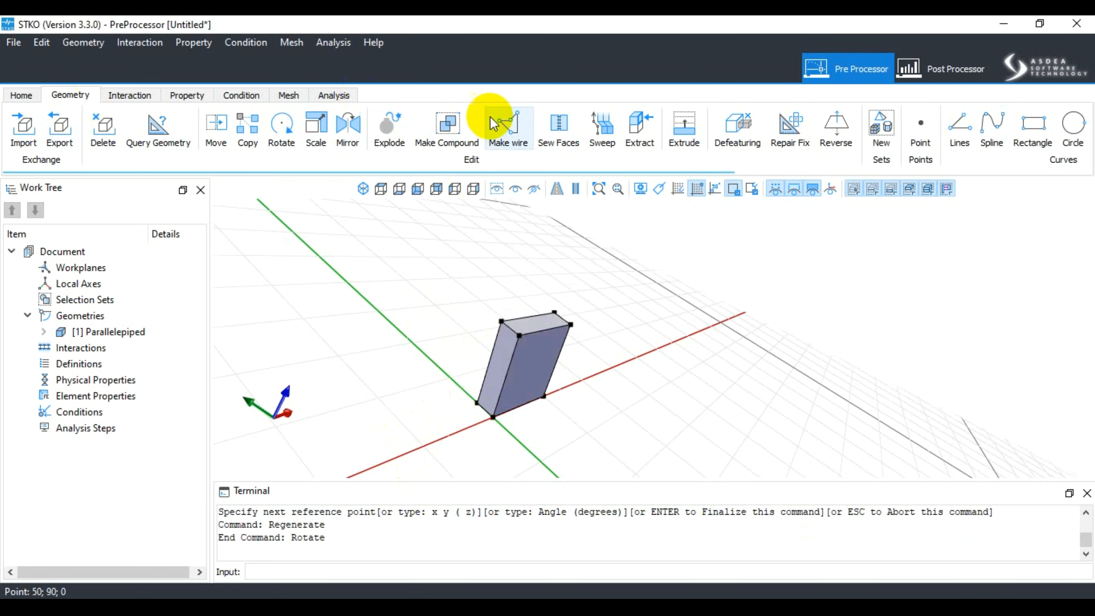
Start another Rotate operation with the Transform setting, move the settings window clear of the solid, and select the upright parallelepiped.
{"action": "left_click", "coordinate": [363, 189]}
{"action": "scroll", "coordinate": [673, 328], "scroll_direction": "up", "scroll_amount": 4}
{"action": "middle_click_drag", "start_coordinate": [616, 396], "coordinate": [664, 358]}
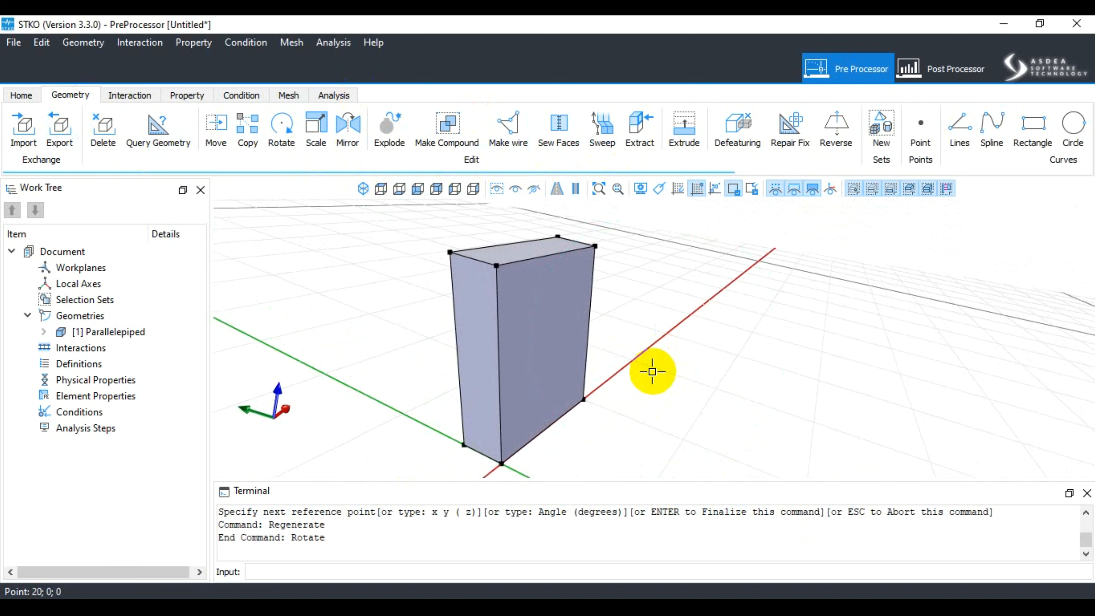
{"action": "scroll", "coordinate": [642, 358], "scroll_direction": "down", "scroll_amount": 2}
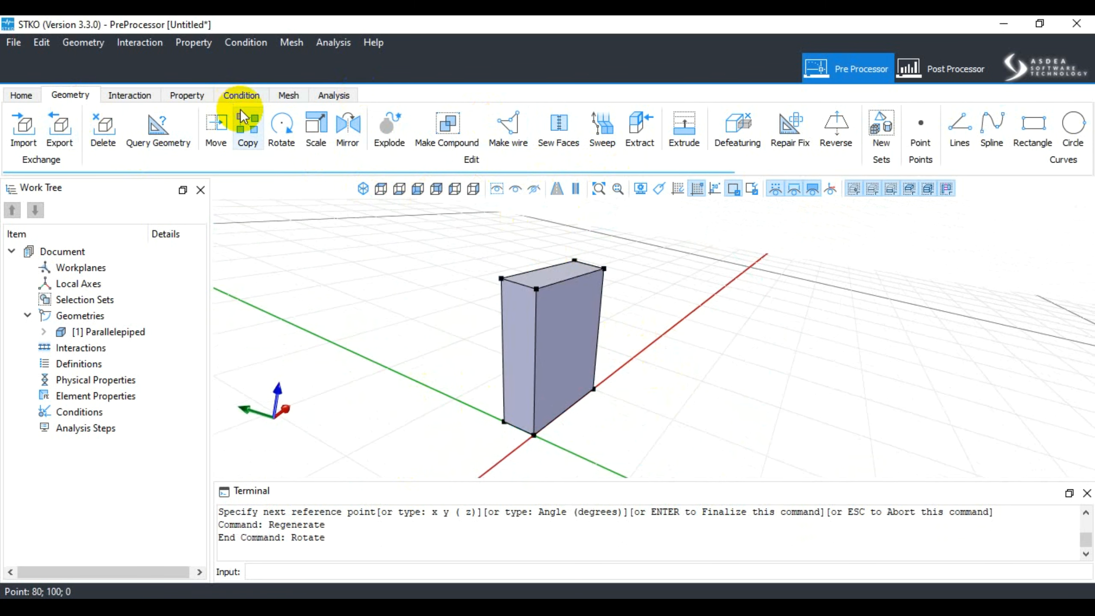
{"action": "left_click", "coordinate": [285, 130]}
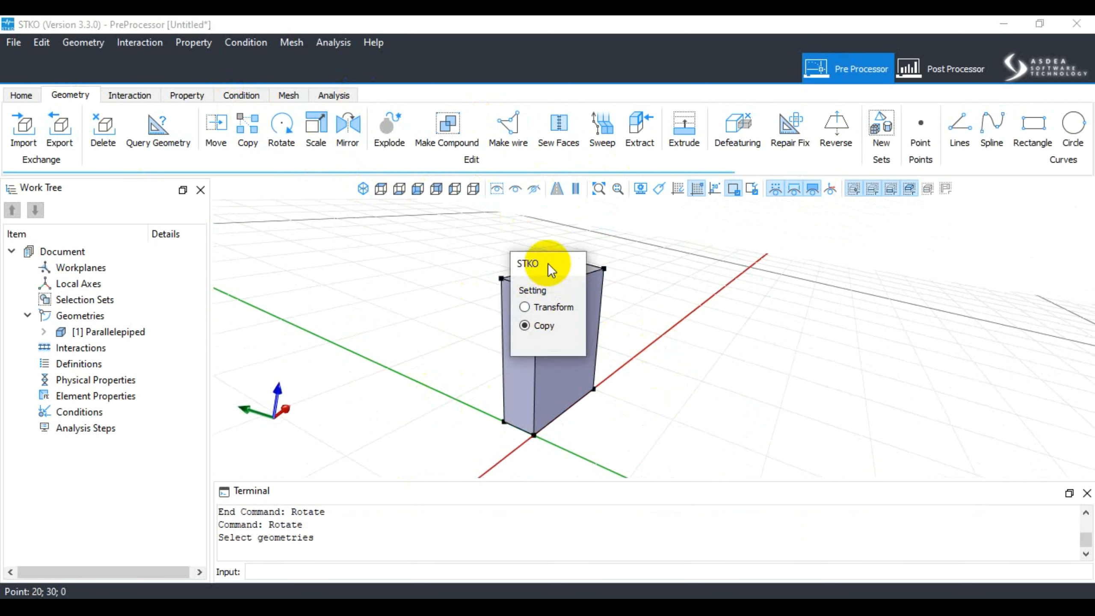
{"action": "left_click_drag", "start_coordinate": [548, 263], "coordinate": [839, 271]}
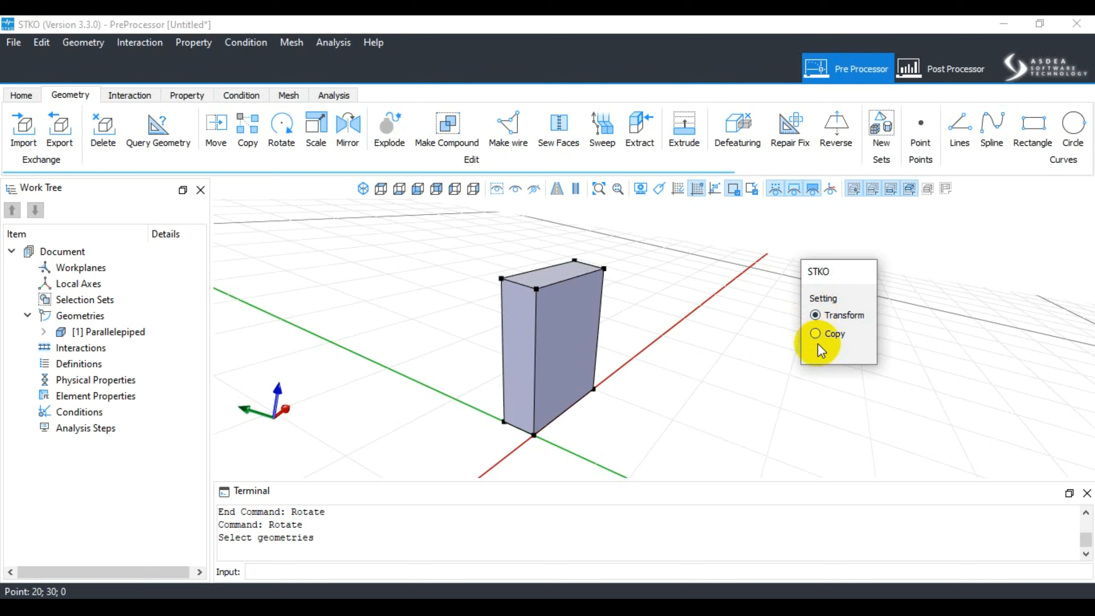
{"action": "left_click", "coordinate": [577, 362]}
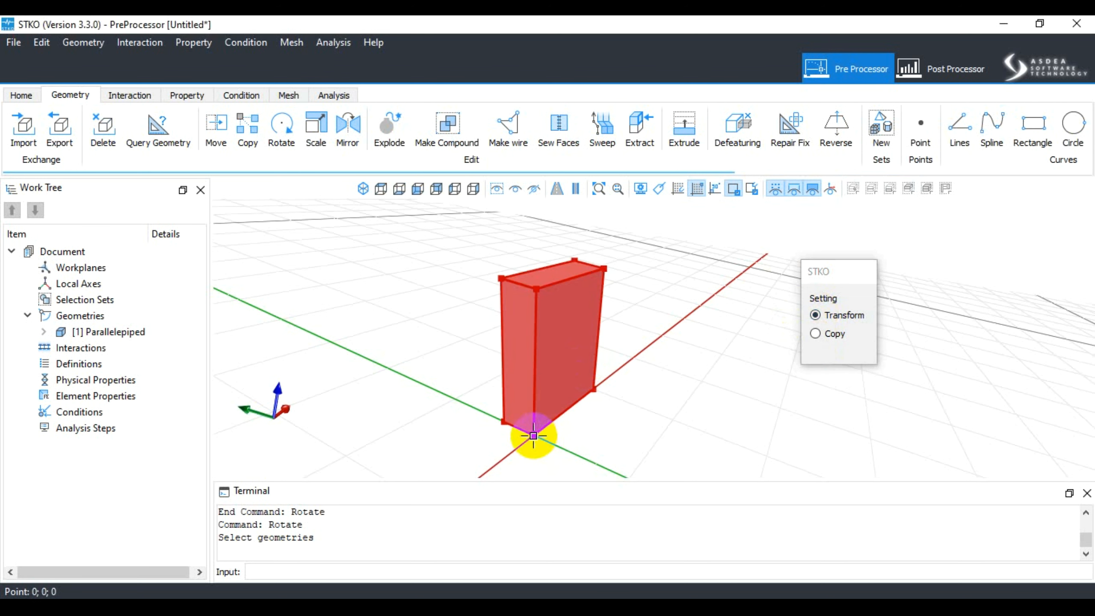
{"action": "key", "text": "Return"}
Rotate the parallelepiped about its corner at the origin so its long bottom edge lies along the negative Y axis, and finalize the rotation.
{"action": "left_click", "coordinate": [533, 436]}
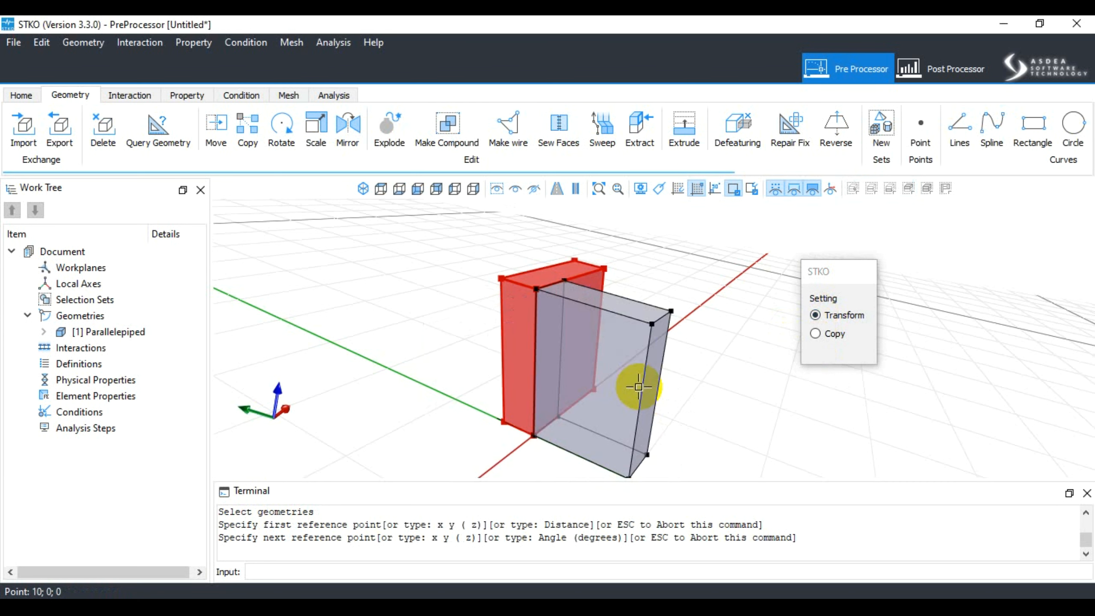
{"action": "left_click", "coordinate": [638, 387]}
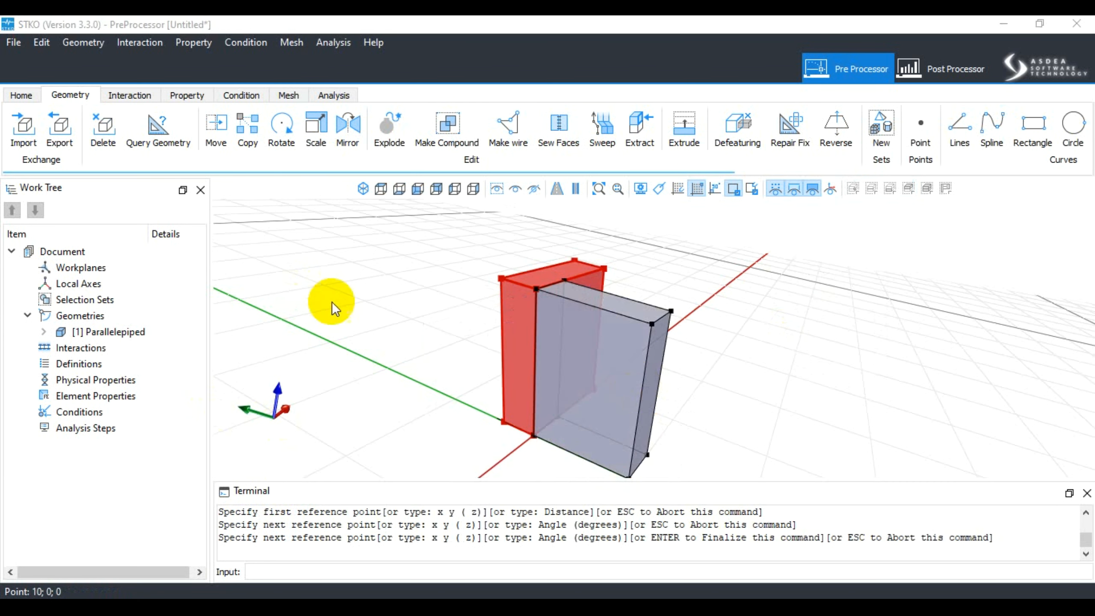
{"action": "key", "text": "Return"}
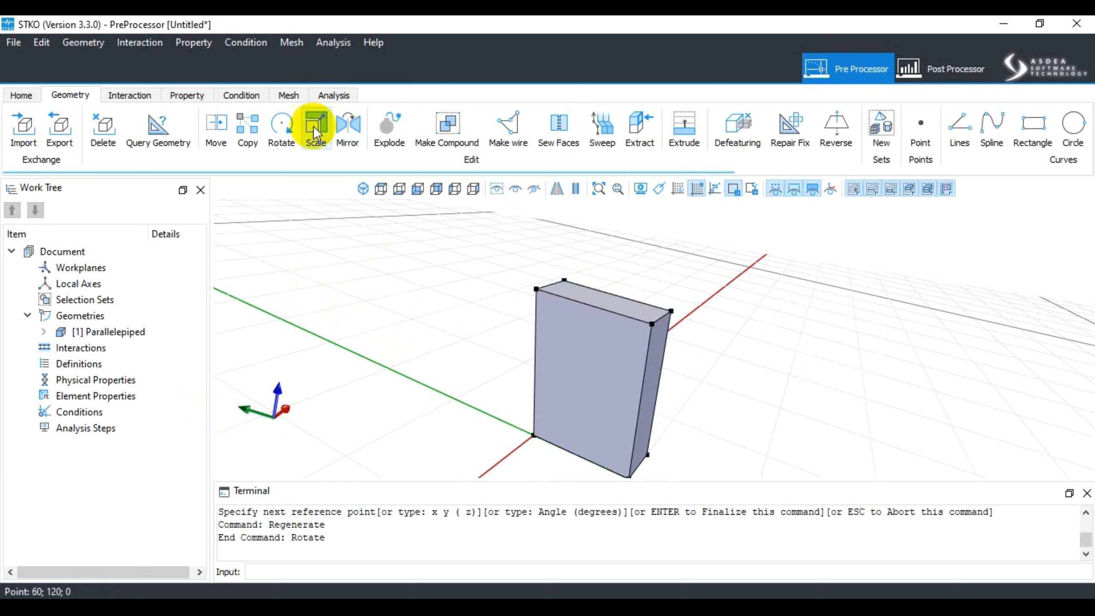
Rotate a copy of the upright parallelepiped about its corner at the origin so its vertical edge lies along the positive Y axis.
{"action": "left_click", "coordinate": [282, 132]}
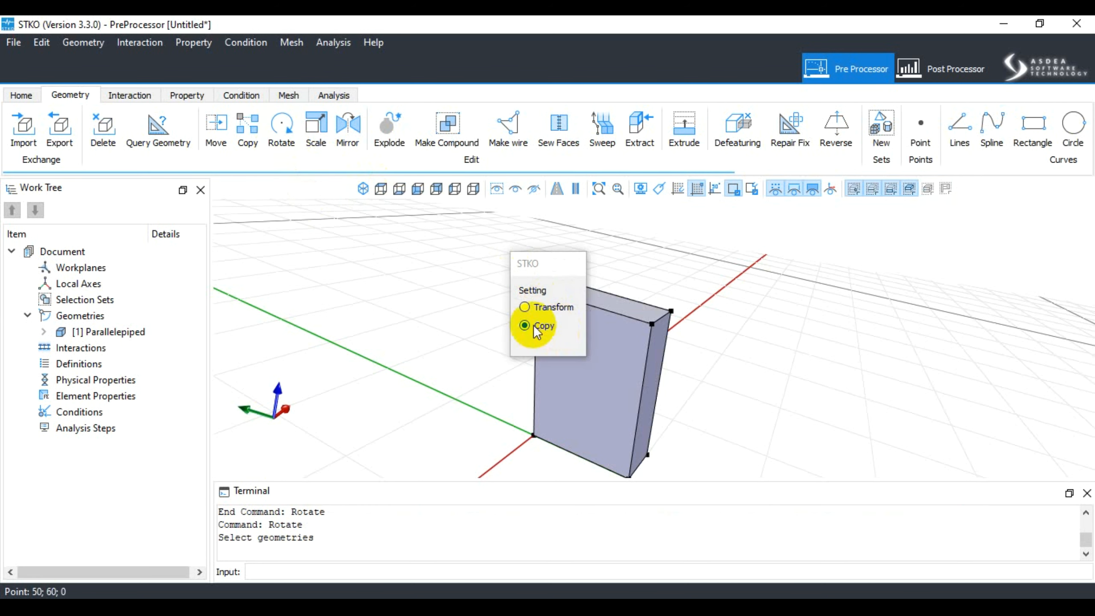
{"action": "left_click", "coordinate": [591, 391]}
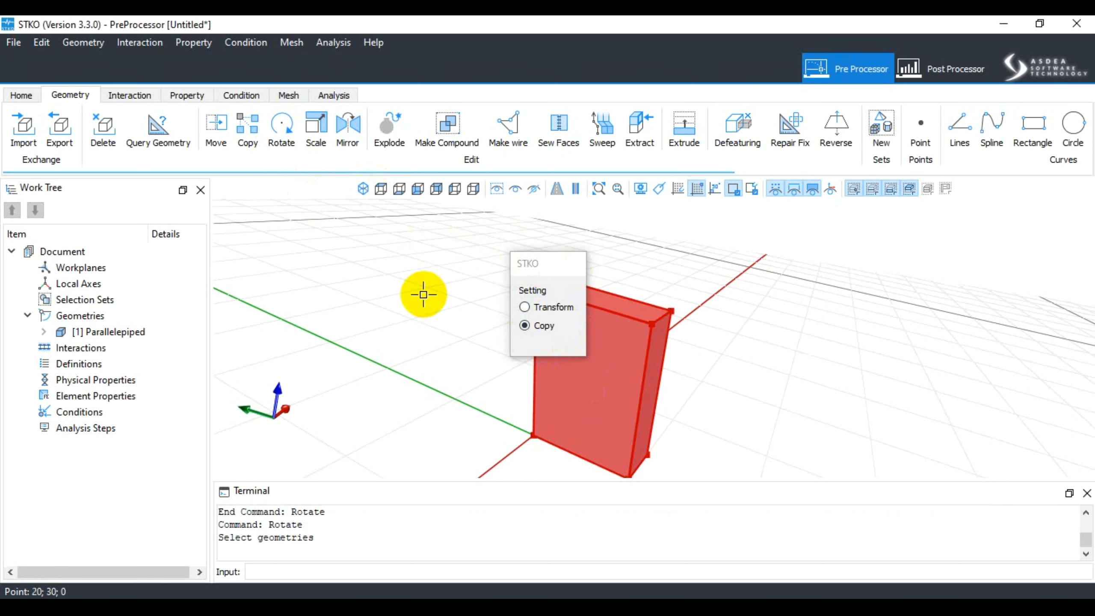
{"action": "scroll", "coordinate": [424, 298], "scroll_direction": "down", "scroll_amount": 2}
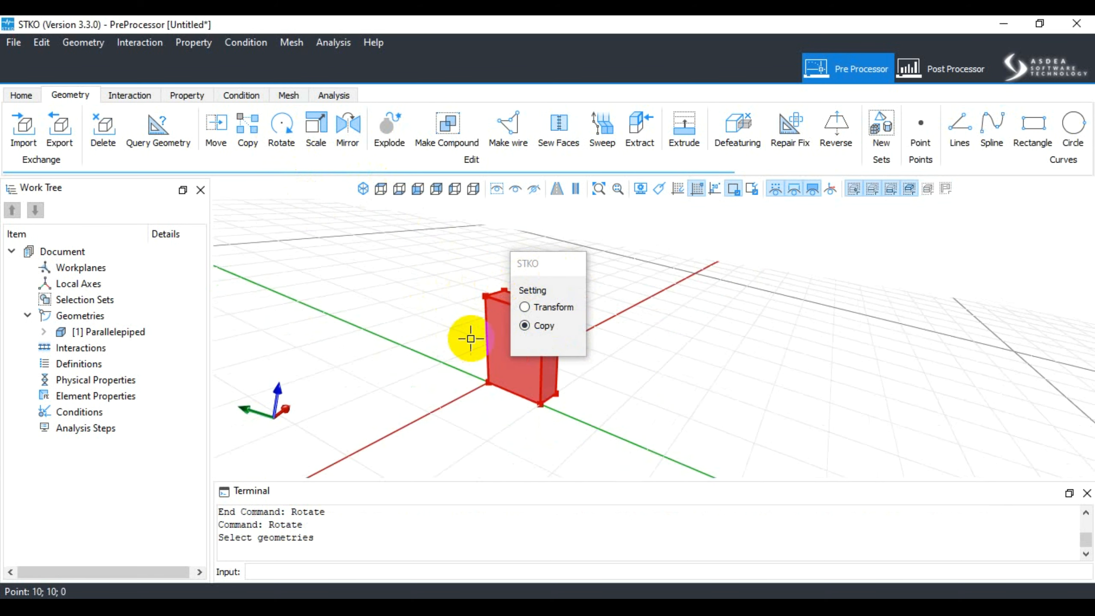
{"action": "right_click", "coordinate": [518, 383]}
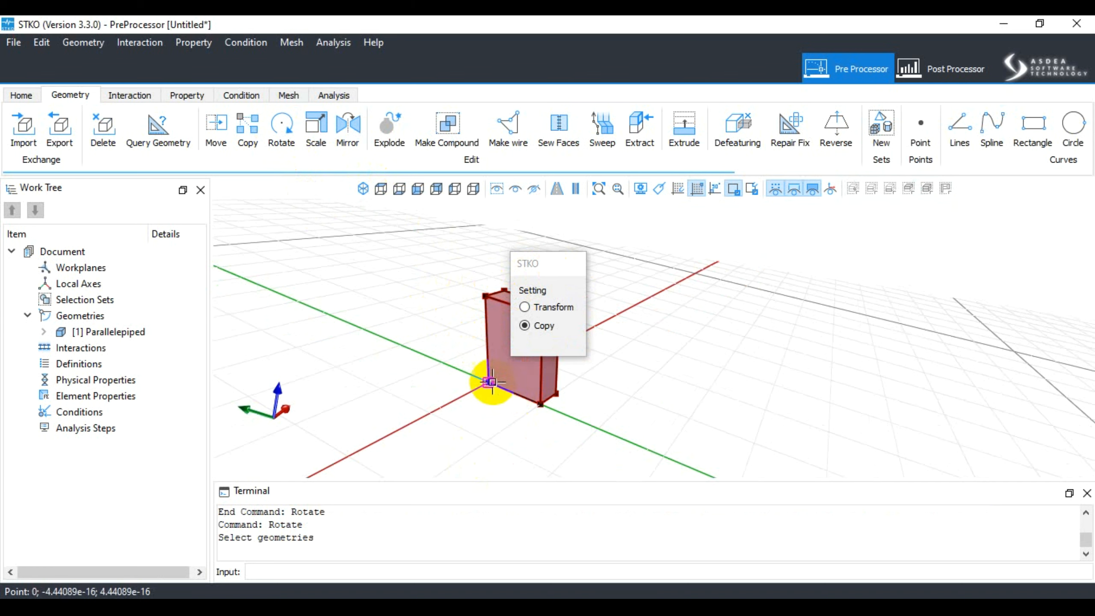
{"action": "left_click", "coordinate": [471, 296]}
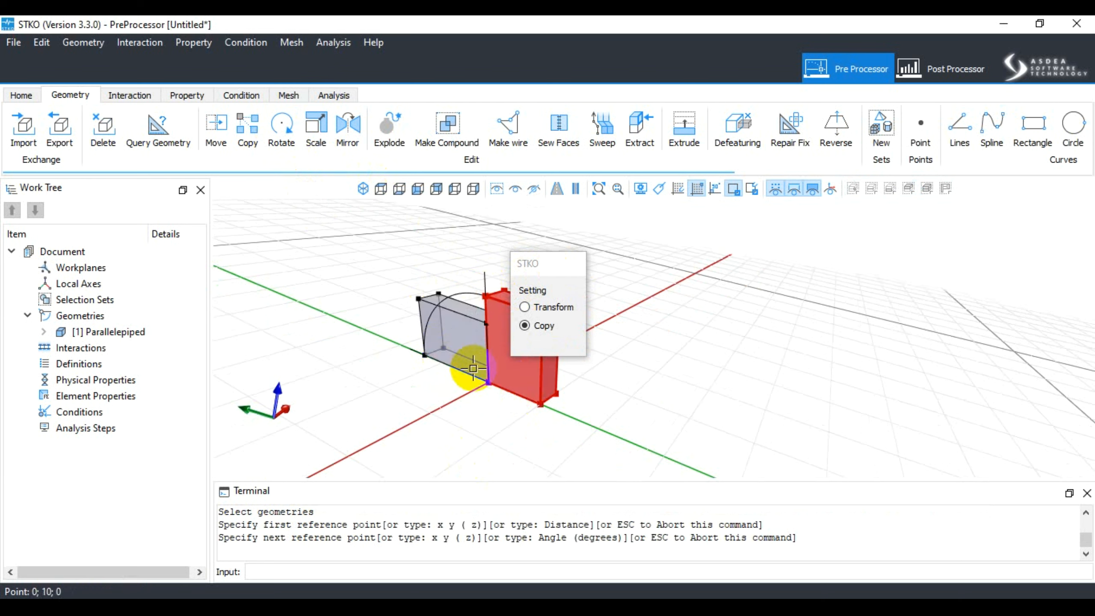
{"action": "left_click", "coordinate": [431, 351]}
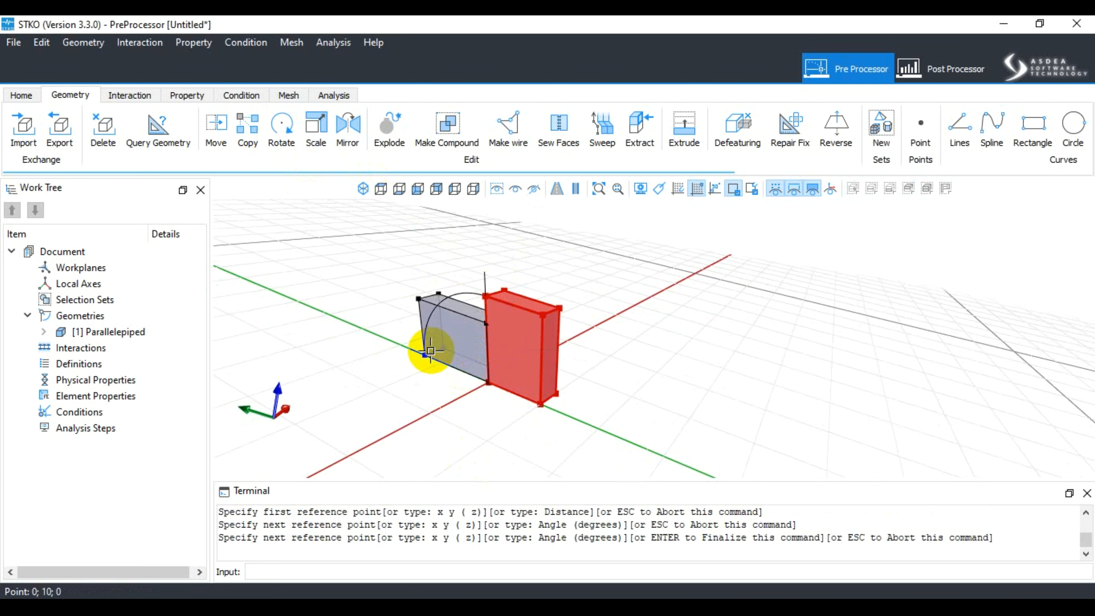
{"action": "left_click", "coordinate": [439, 379]}
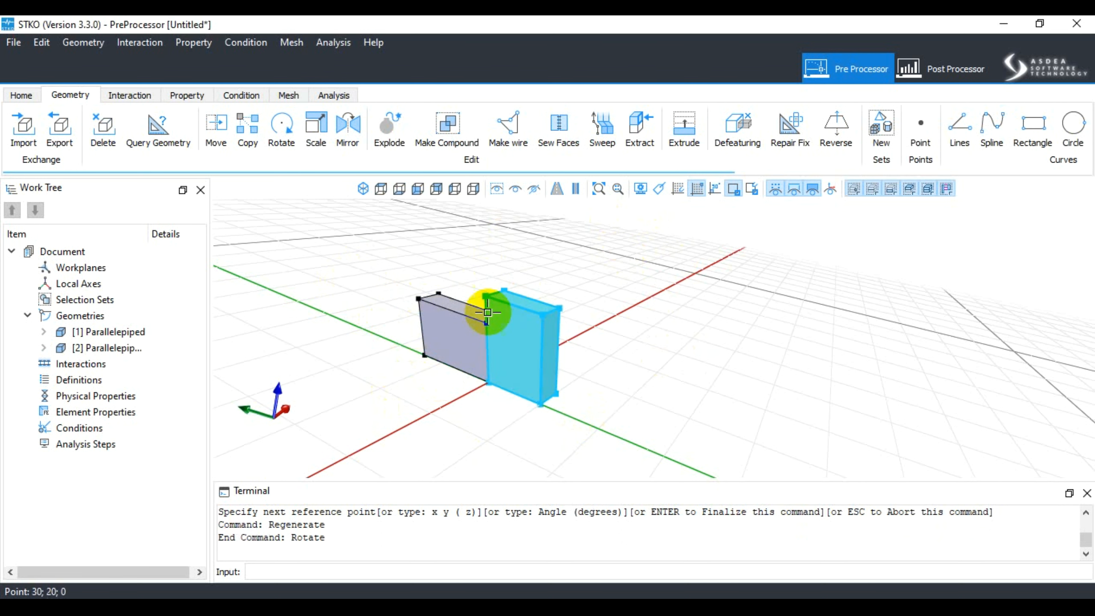
Delete both parallelepipeds from the model.
{"action": "left_click_drag", "start_coordinate": [650, 250], "coordinate": [390, 431]}
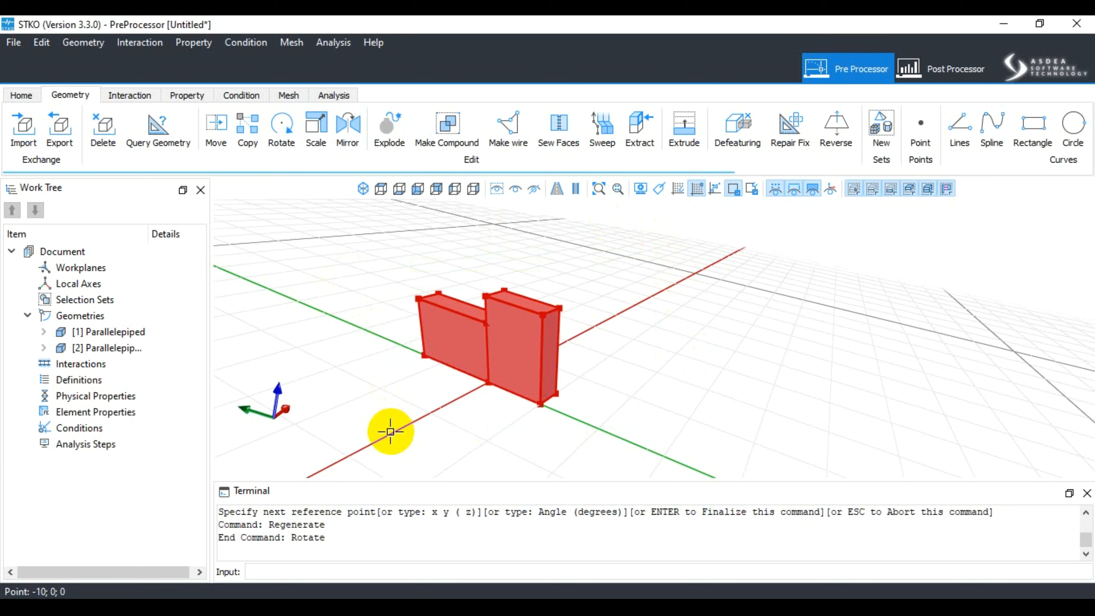
{"action": "key", "text": "Delete"}
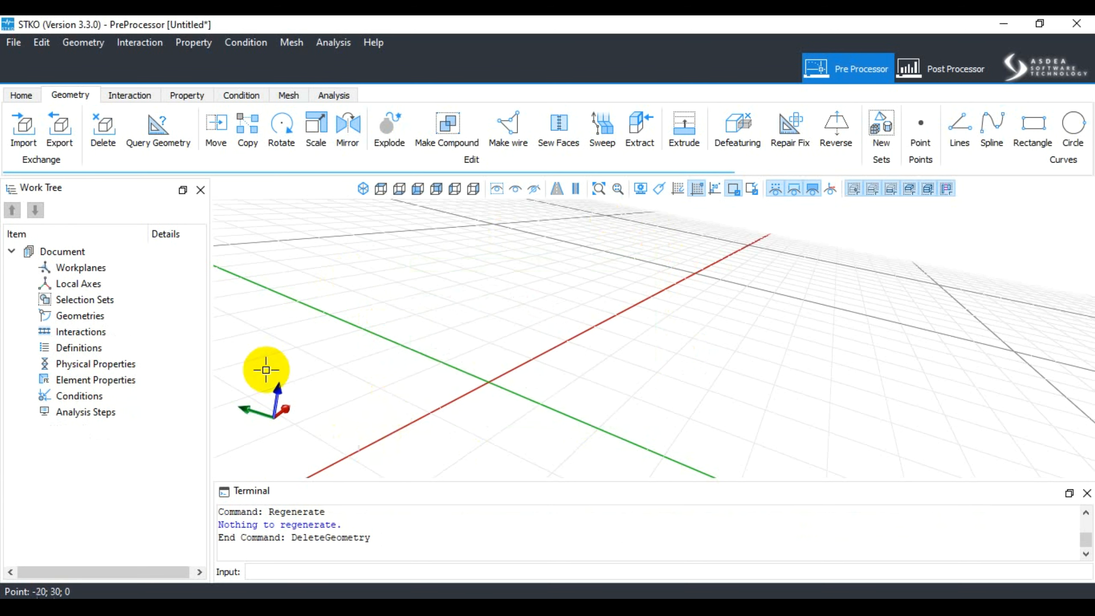
Draw a tall, slender parallelepiped with its first corner at the origin and its second base corner at 0; -10; 0.
{"action": "left_click", "coordinate": [84, 42]}
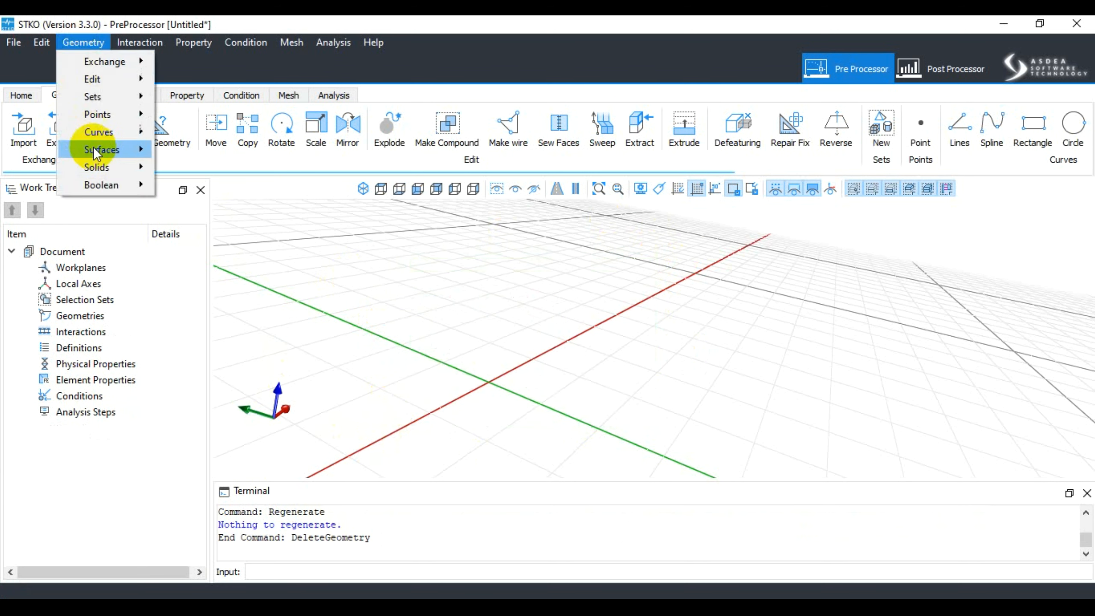
{"action": "mouse_move", "coordinate": [138, 168]}
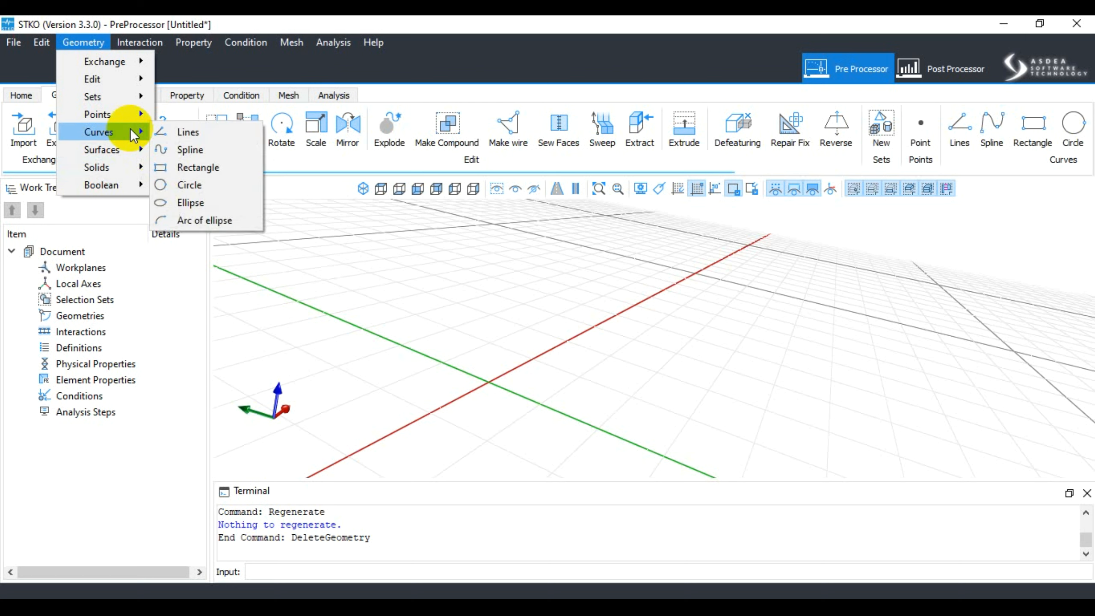
{"action": "left_click", "coordinate": [196, 184]}
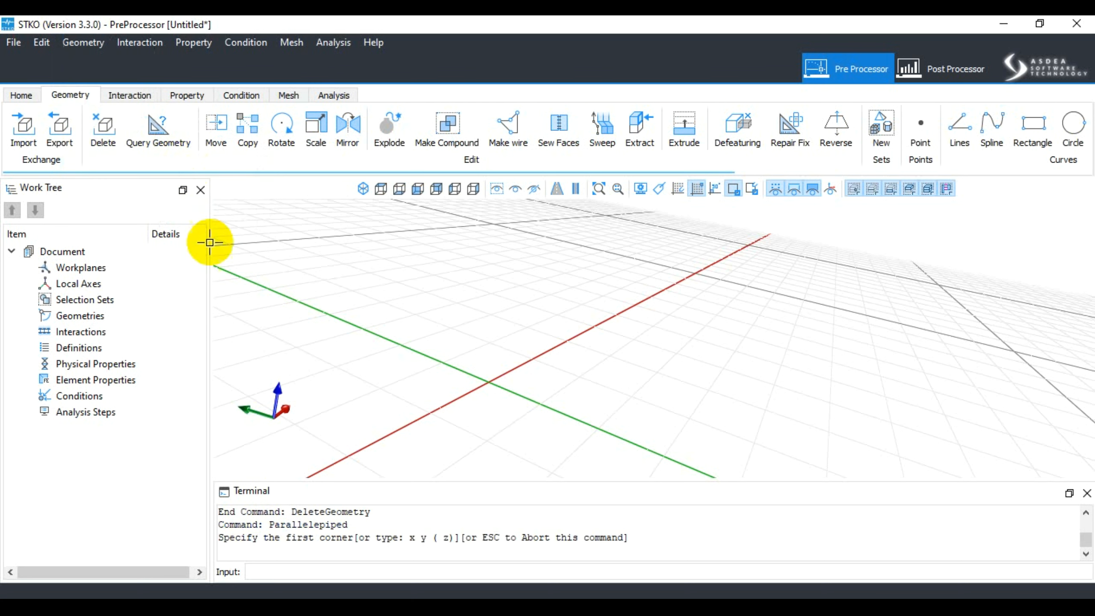
{"action": "left_click", "coordinate": [491, 384]}
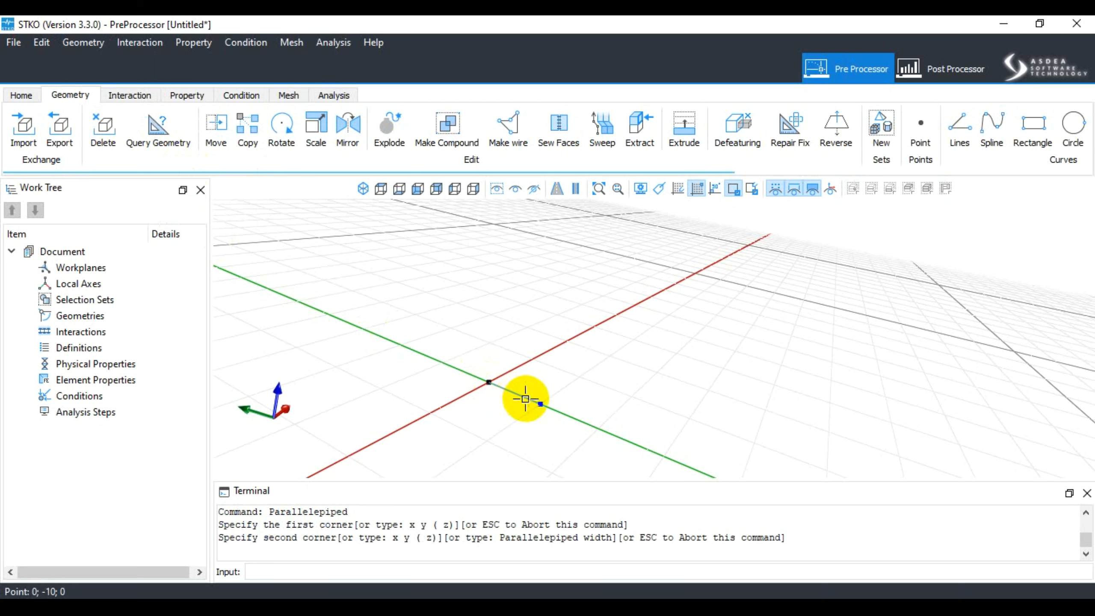
{"action": "left_click", "coordinate": [544, 398]}
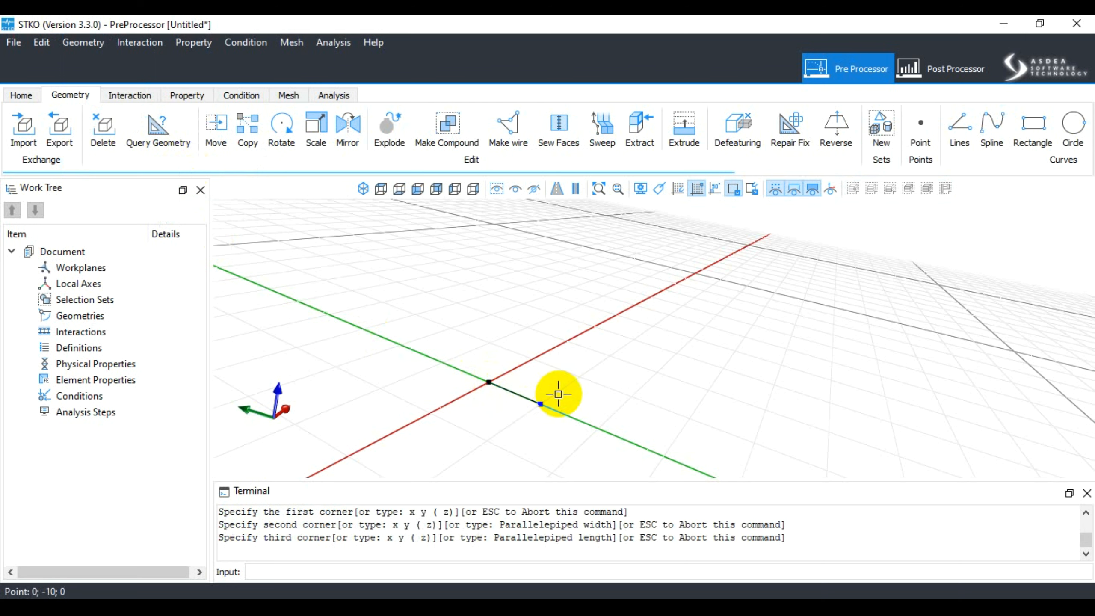
{"action": "left_click", "coordinate": [580, 377]}
{"action": "scroll", "coordinate": [547, 401], "scroll_direction": "down", "scroll_amount": 5}
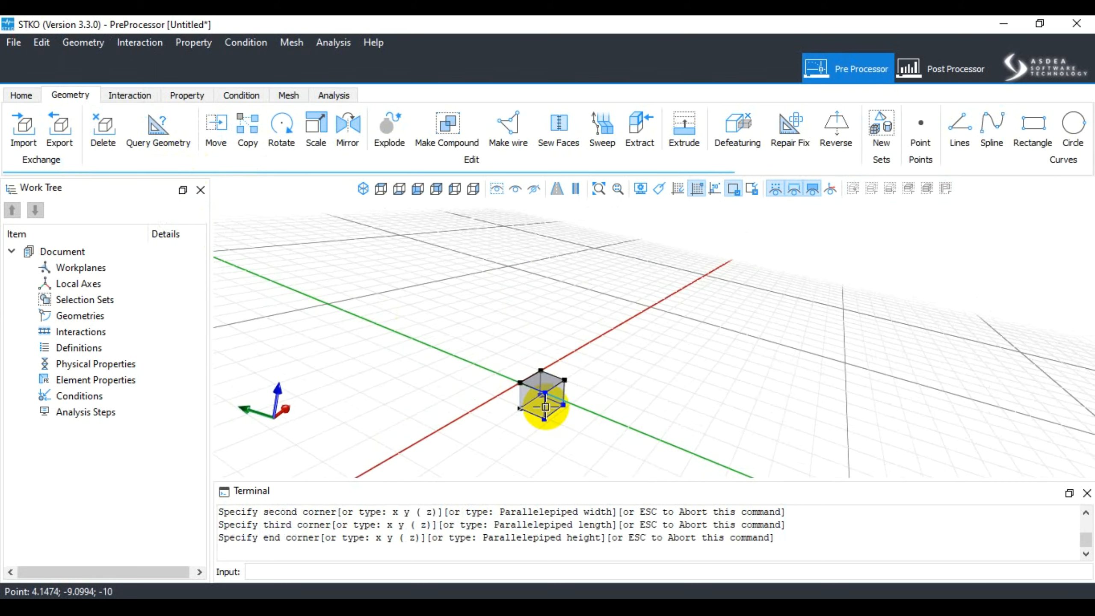
{"action": "scroll", "coordinate": [556, 365], "scroll_direction": "down", "scroll_amount": 4}
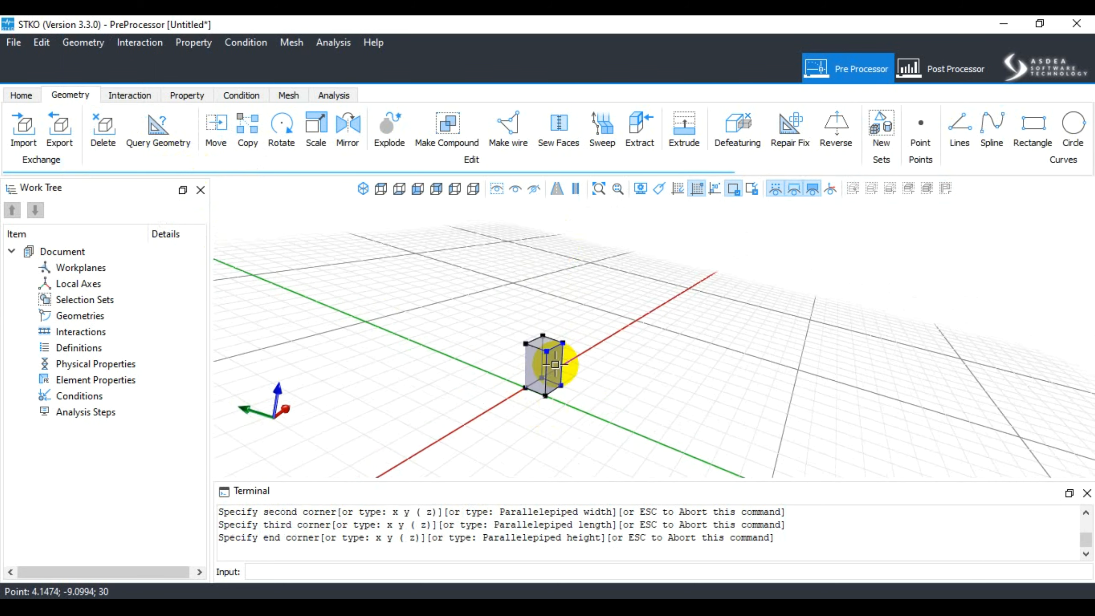
{"action": "left_click", "coordinate": [555, 261]}
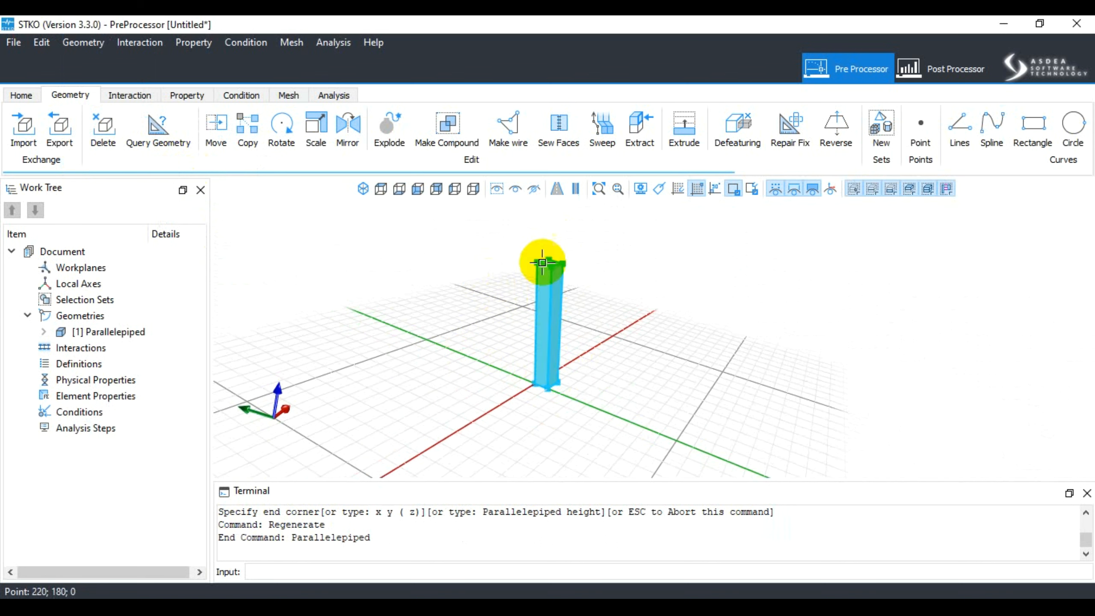
{"action": "scroll", "coordinate": [607, 289], "scroll_direction": "up", "scroll_amount": 4}
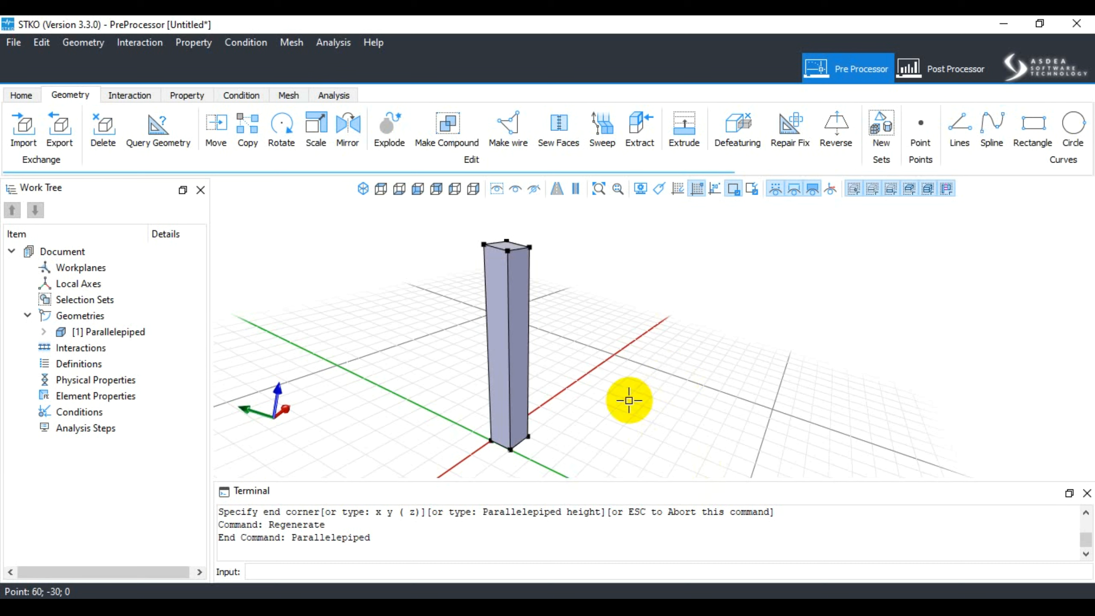
{"action": "left_click", "coordinate": [278, 127]}
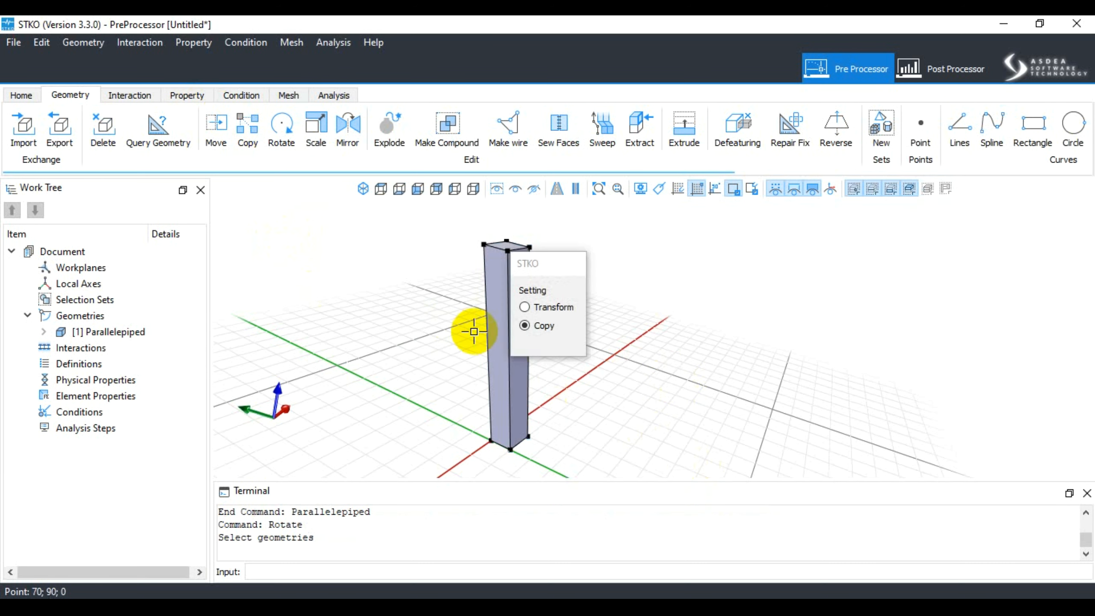
{"action": "left_click", "coordinate": [500, 321]}
{"action": "left_click_drag", "start_coordinate": [546, 263], "coordinate": [763, 226]}
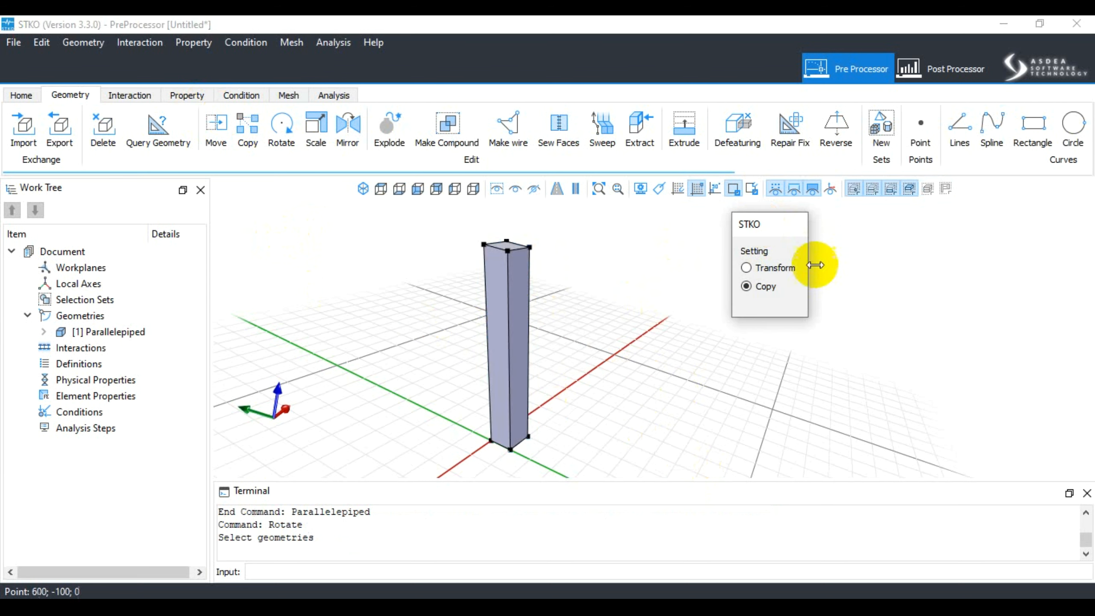
{"action": "left_click", "coordinate": [487, 319]}
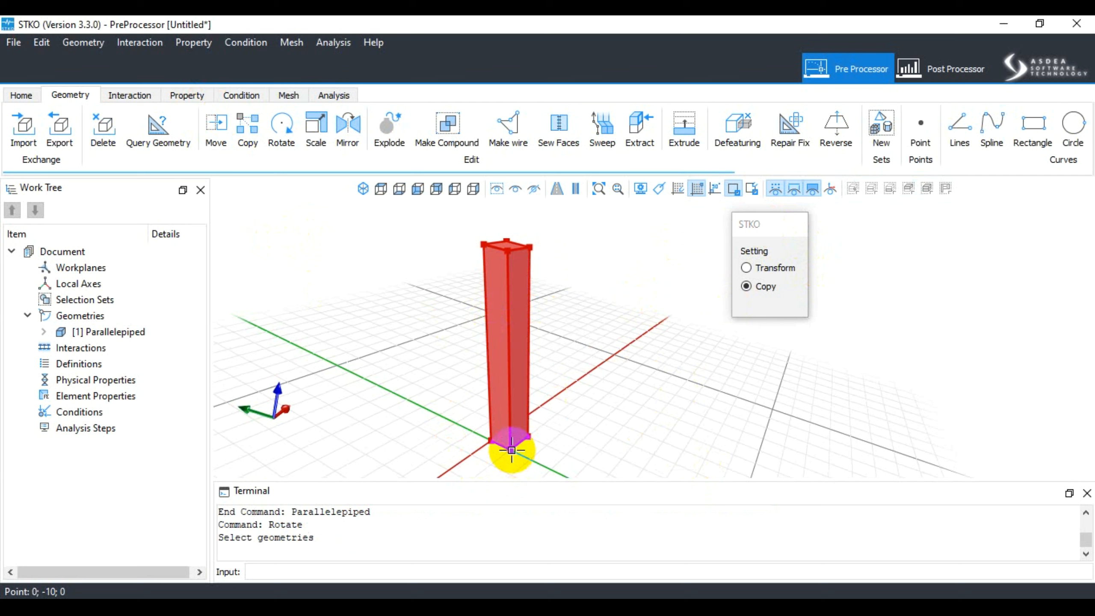
{"action": "key", "text": "Return"}
{"action": "left_click", "coordinate": [512, 450]}
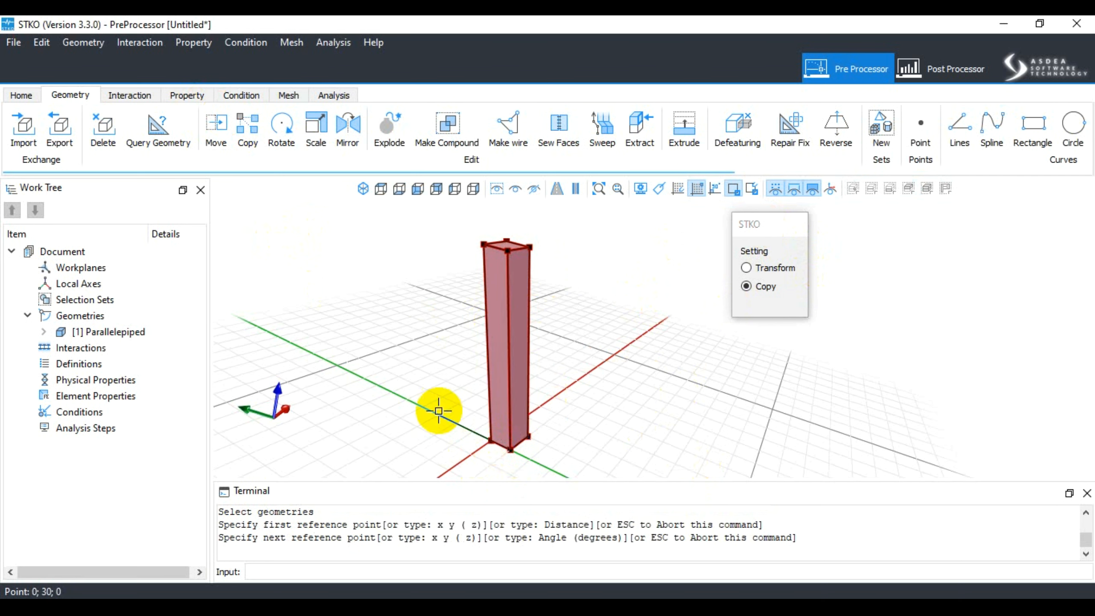
{"action": "key", "text": "Escape"}
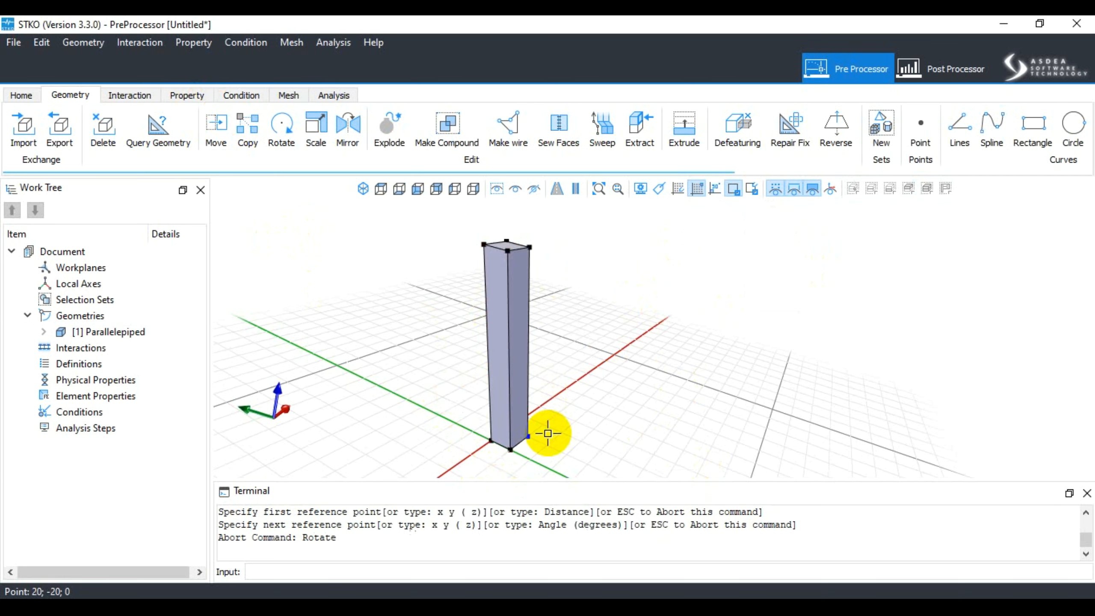
Try to rotate a copy of the tall parallelepiped about its corner at the origin down onto the negative Y axis.
{"action": "left_click", "coordinate": [283, 136]}
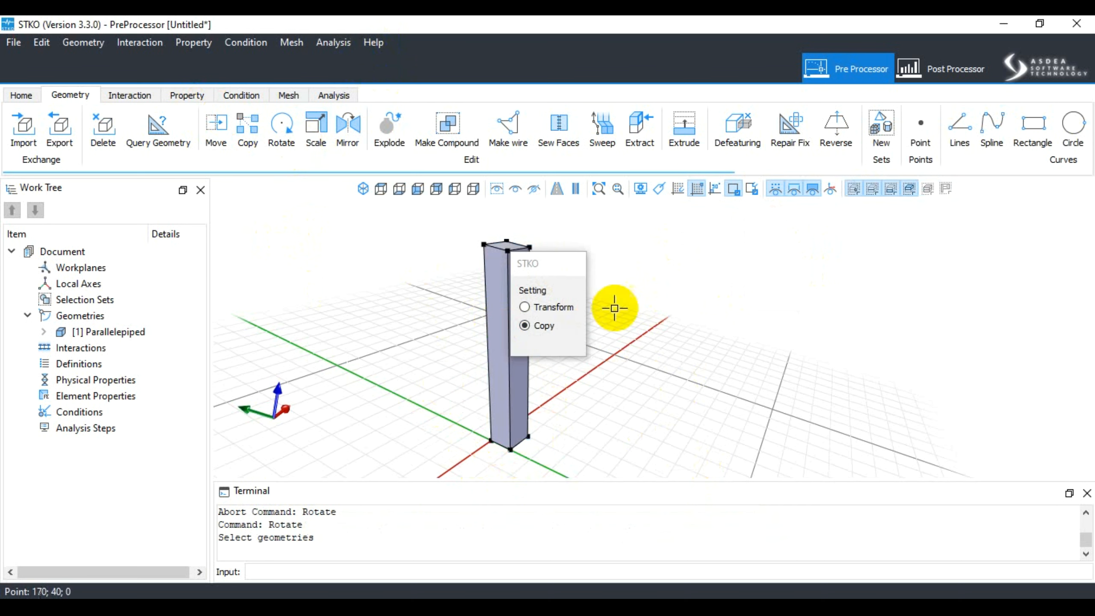
{"action": "left_click_drag", "start_coordinate": [522, 267], "coordinate": [688, 233]}
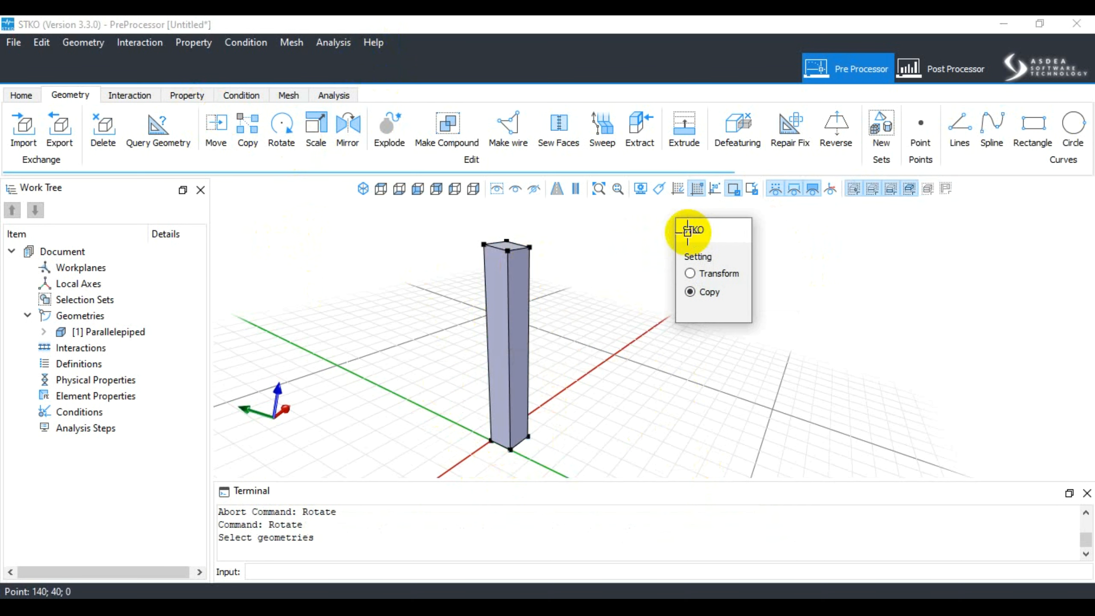
{"action": "left_click", "coordinate": [513, 421]}
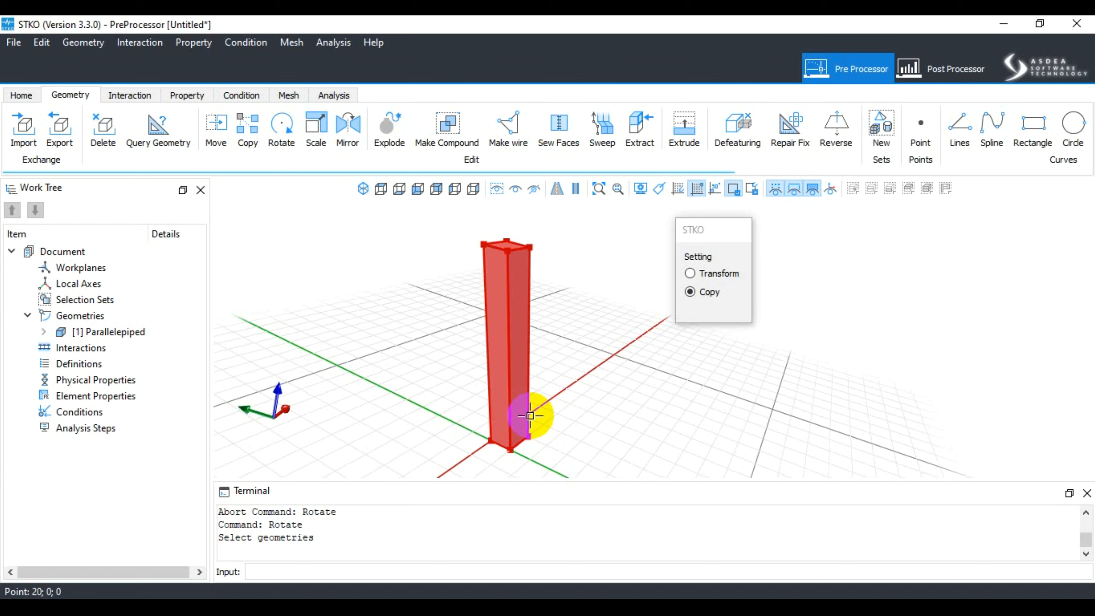
{"action": "left_click", "coordinate": [488, 437]}
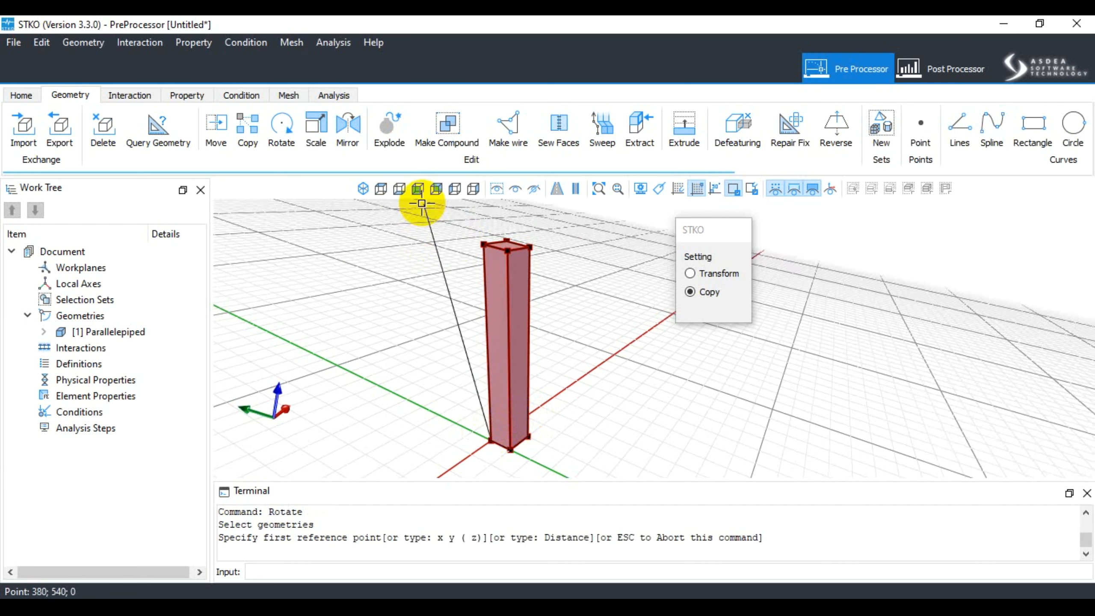
{"action": "left_click", "coordinate": [476, 245]}
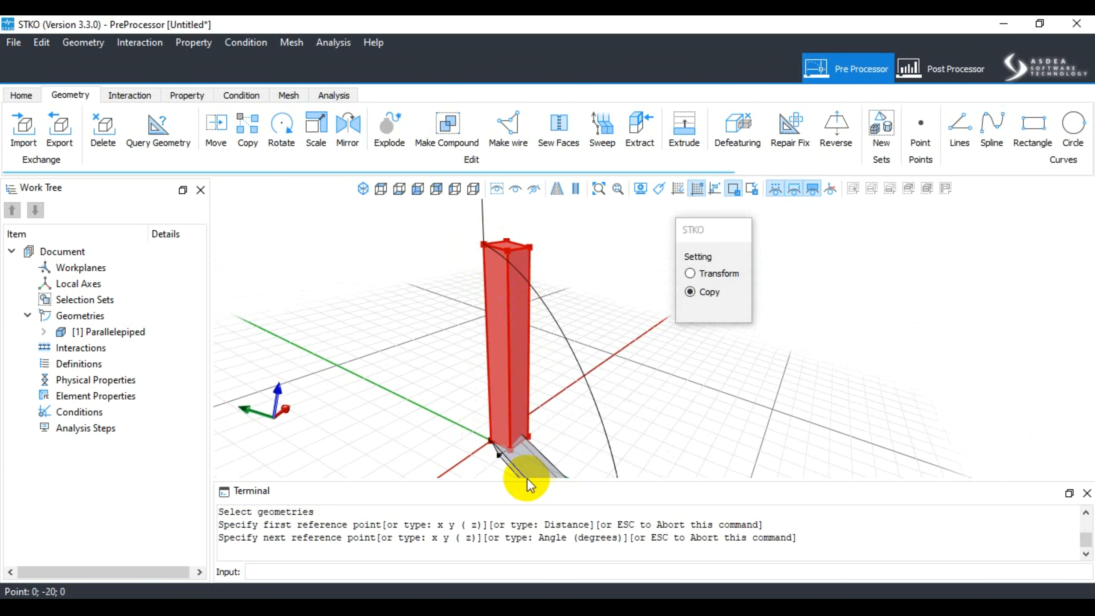
{"action": "left_click", "coordinate": [516, 450]}
{"action": "scroll", "coordinate": [429, 375], "scroll_direction": "down", "scroll_amount": 2}
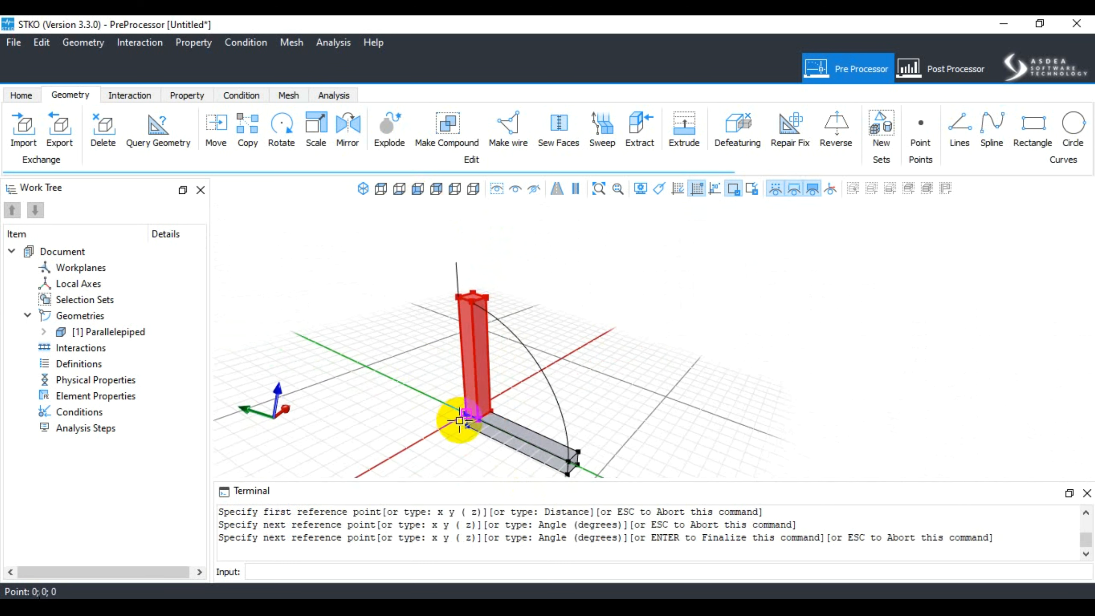
{"action": "key", "text": "Escape"}
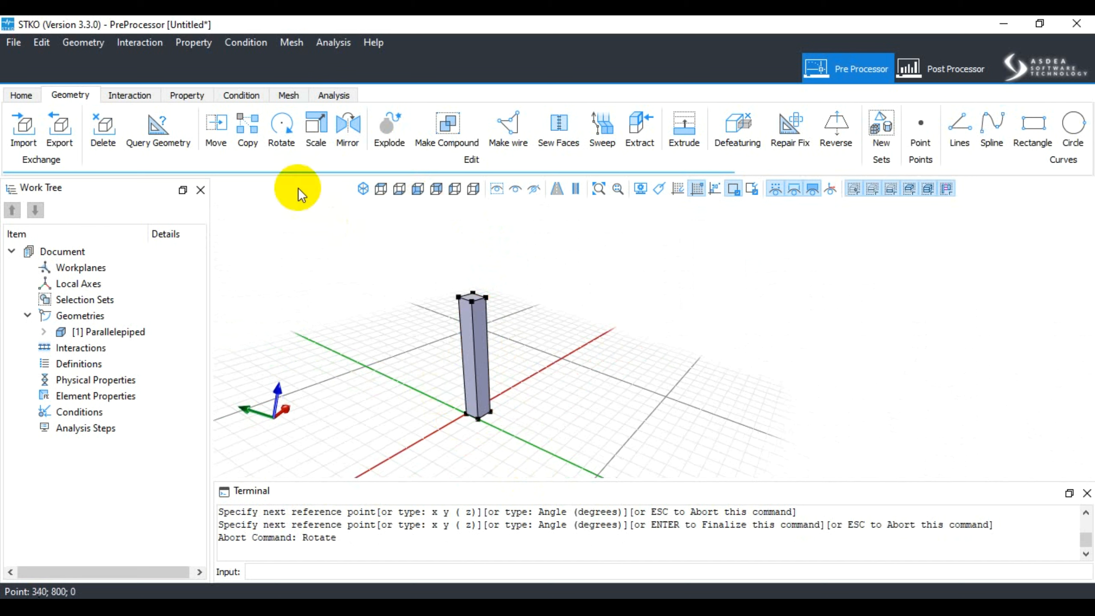
Rotate a copy of the tall parallelepiped about its corner at the origin so it lies along the negative Y axis.
{"action": "left_click", "coordinate": [284, 138]}
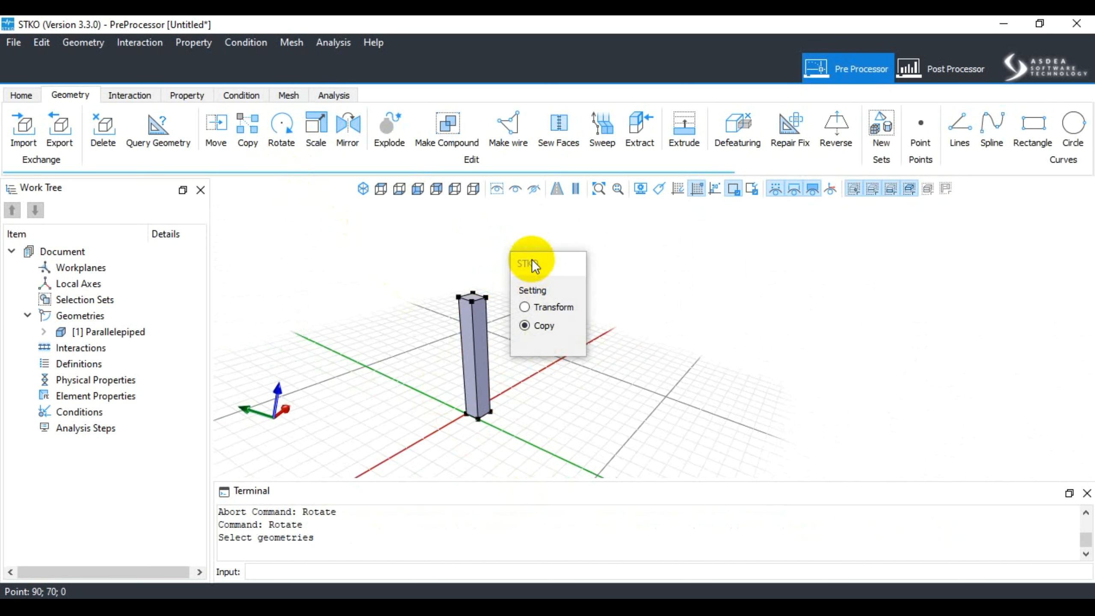
{"action": "left_click", "coordinate": [475, 379]}
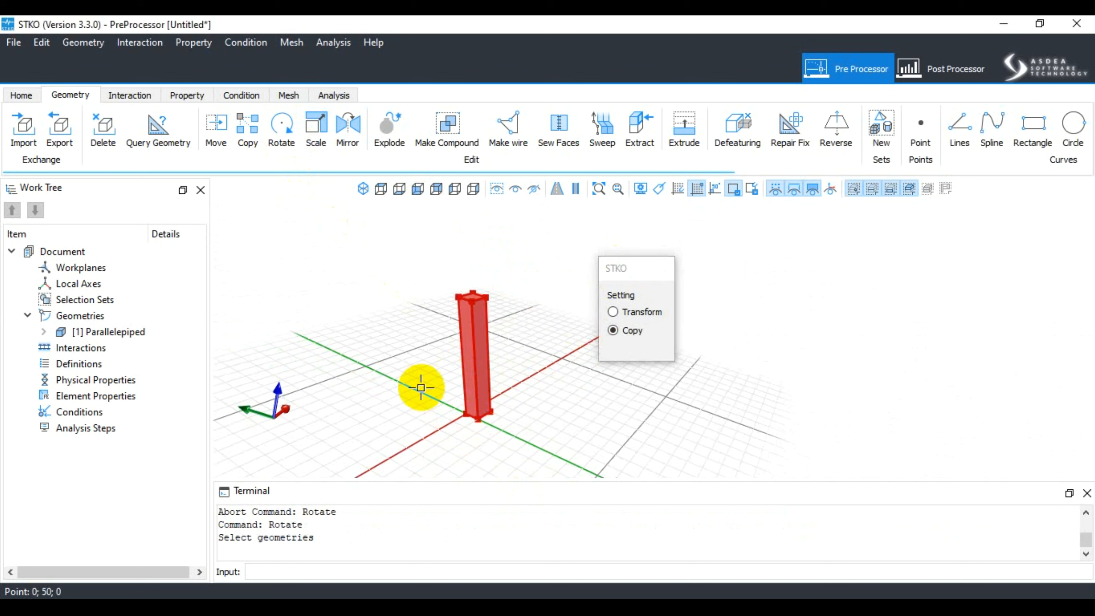
{"action": "left_click", "coordinate": [617, 331]}
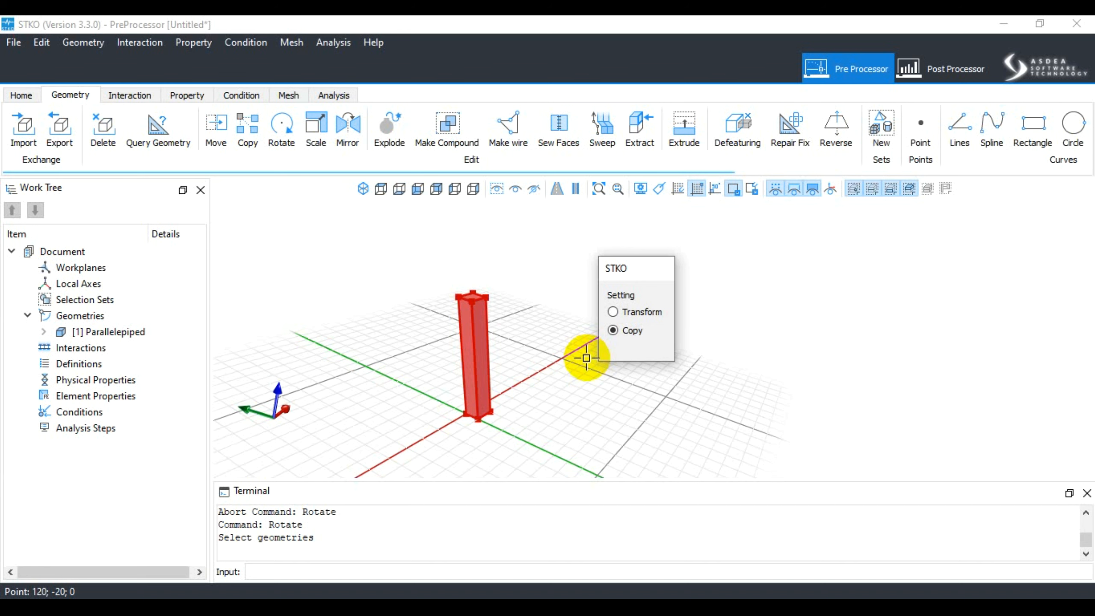
{"action": "scroll", "coordinate": [509, 402], "scroll_direction": "up", "scroll_amount": 5}
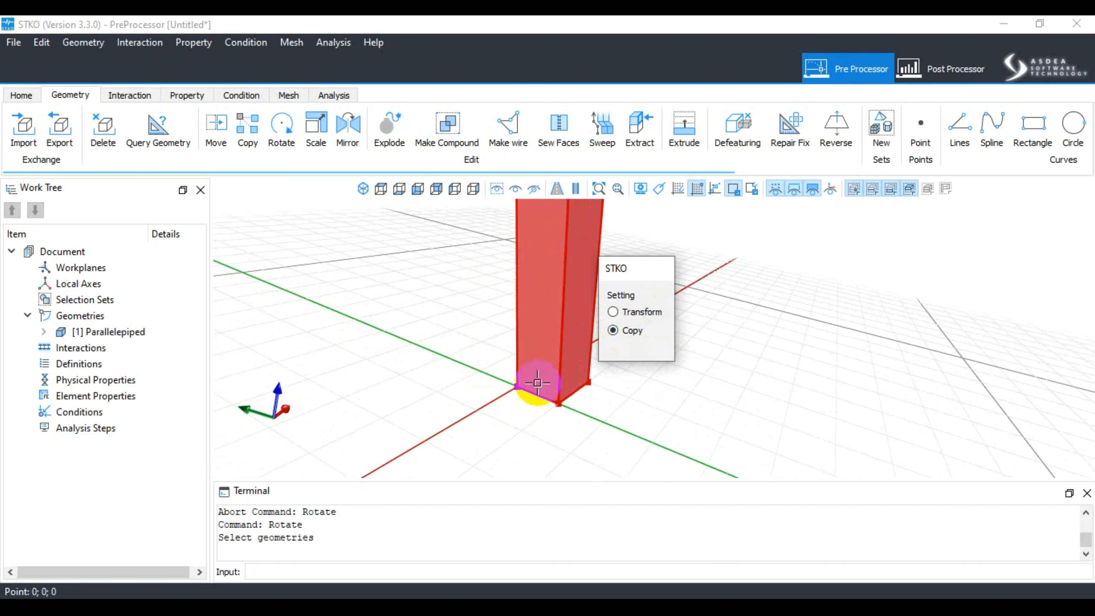
{"action": "left_click", "coordinate": [550, 357]}
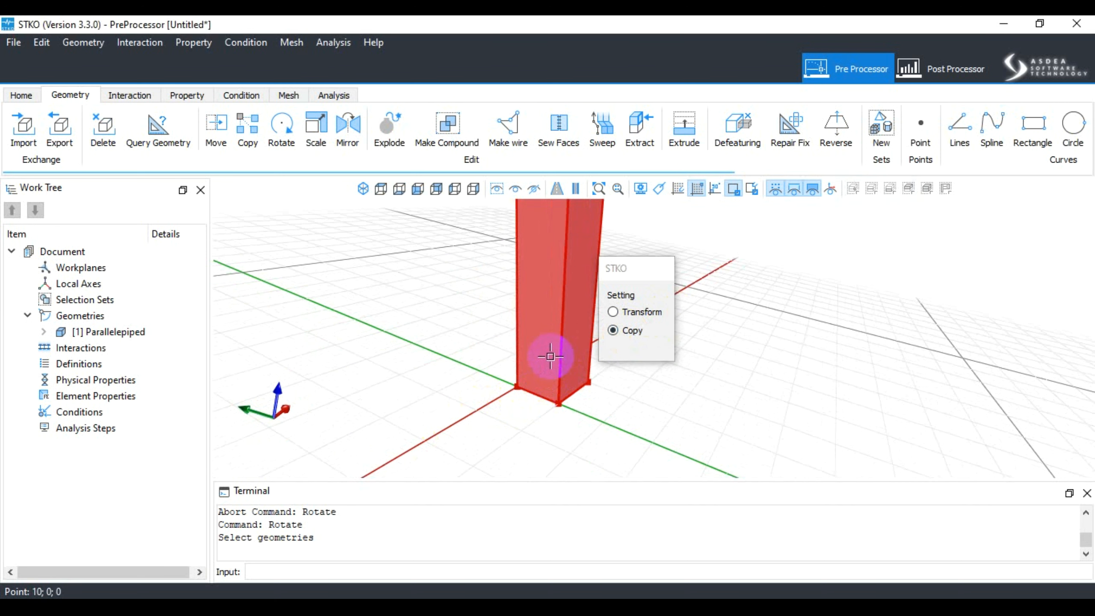
{"action": "key", "text": "Return"}
{"action": "scroll", "coordinate": [502, 446], "scroll_direction": "down", "scroll_amount": 3}
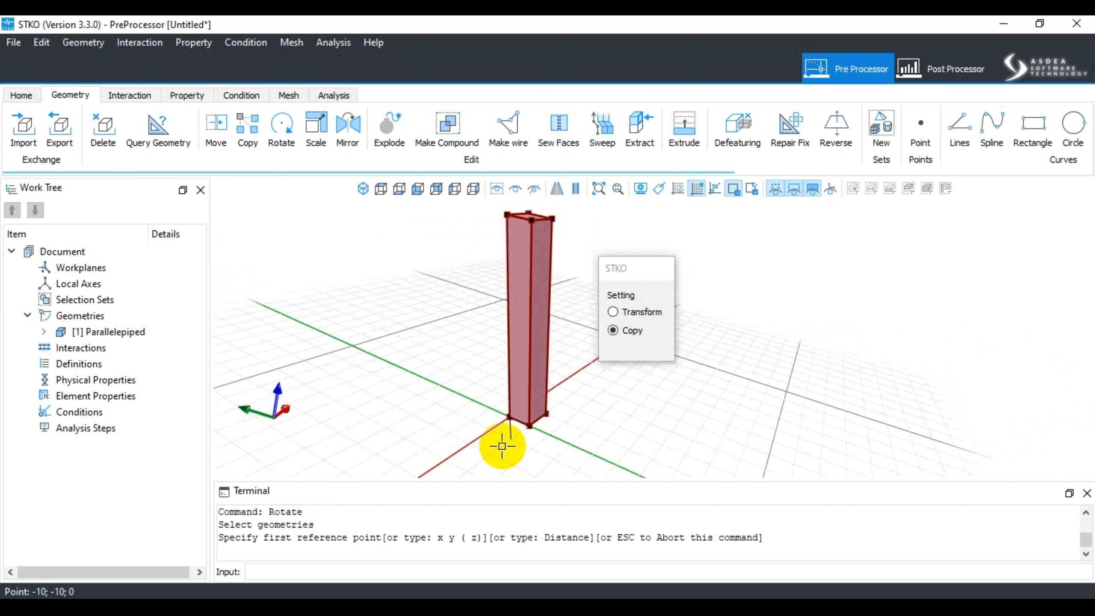
{"action": "left_click", "coordinate": [505, 214]}
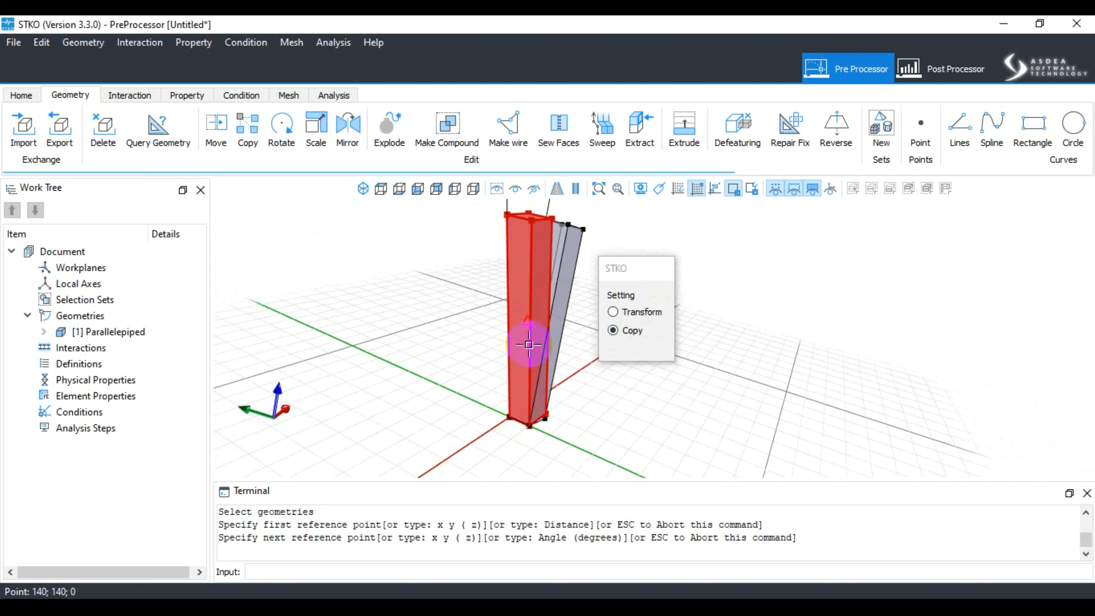
{"action": "left_click", "coordinate": [526, 427]}
{"action": "key", "text": "Return"}
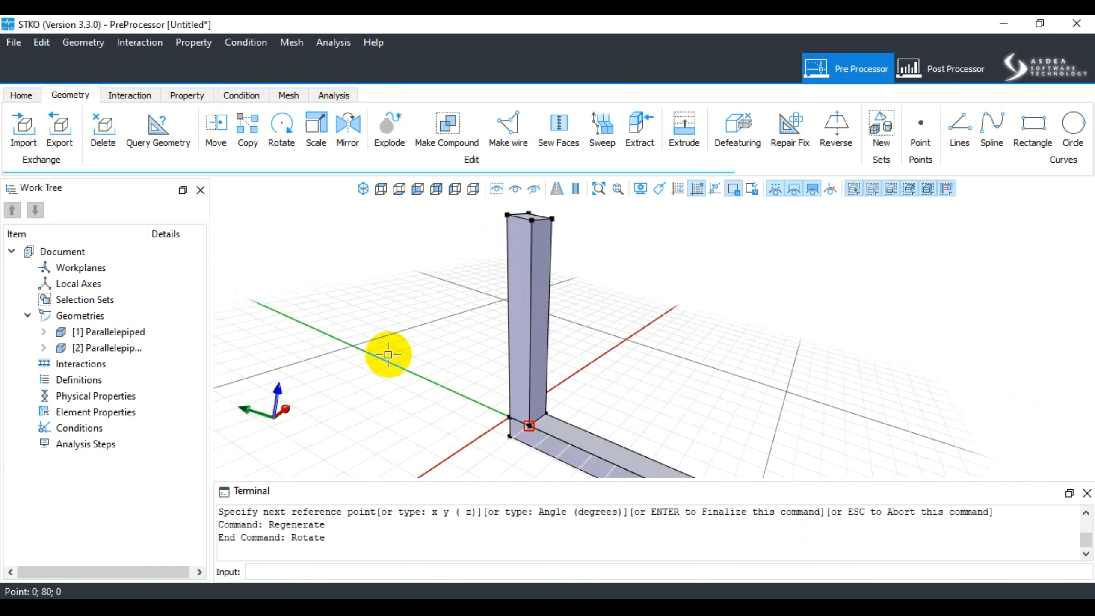
{"action": "scroll", "coordinate": [442, 379], "scroll_direction": "down", "scroll_amount": 2}
{"action": "scroll", "coordinate": [444, 381], "scroll_direction": "up", "scroll_amount": 4}
{"action": "scroll", "coordinate": [619, 374], "scroll_direction": "down", "scroll_amount": 2}
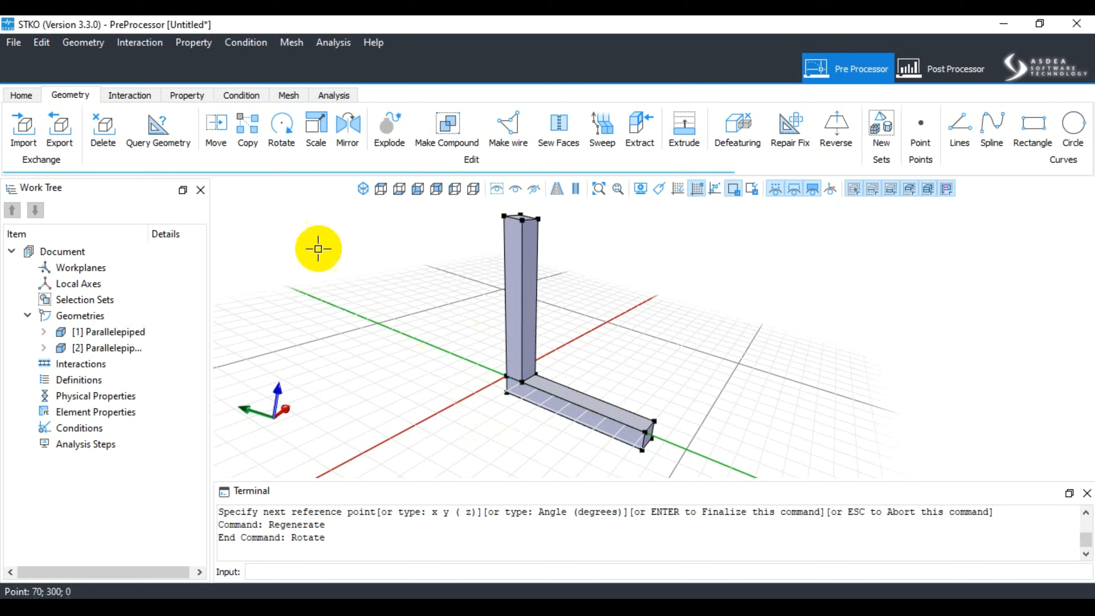
{"action": "left_click", "coordinate": [247, 125]}
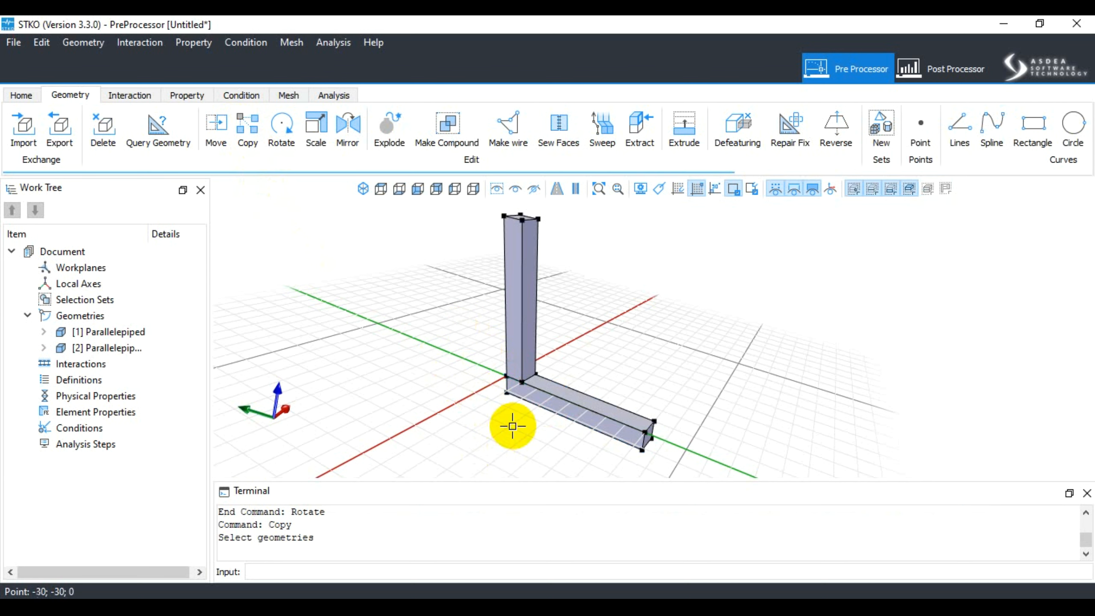
{"action": "left_click", "coordinate": [525, 398]}
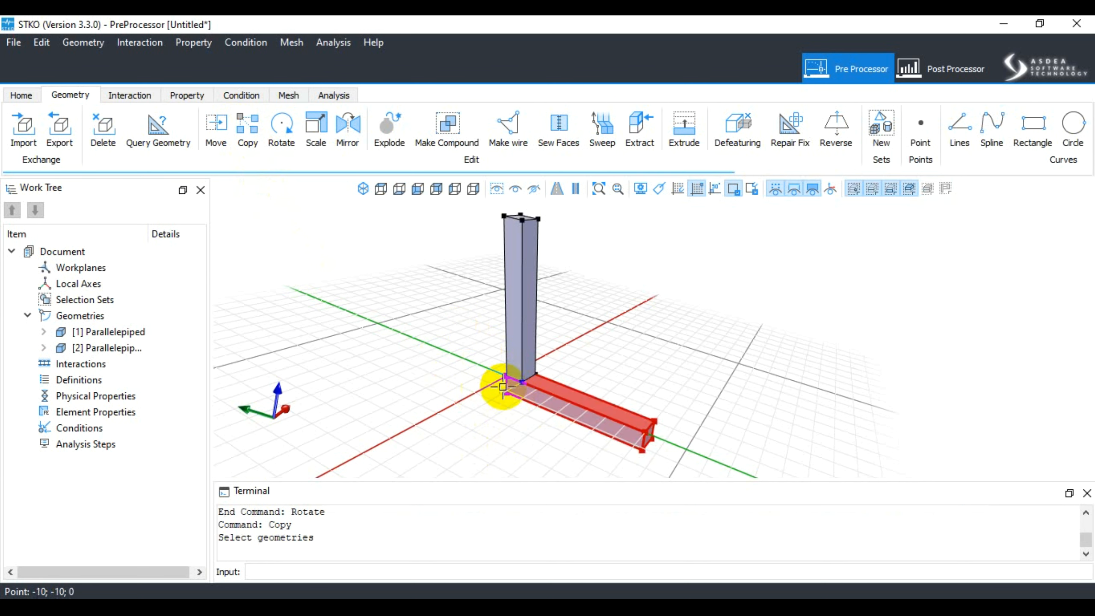
{"action": "right_click", "coordinate": [528, 426]}
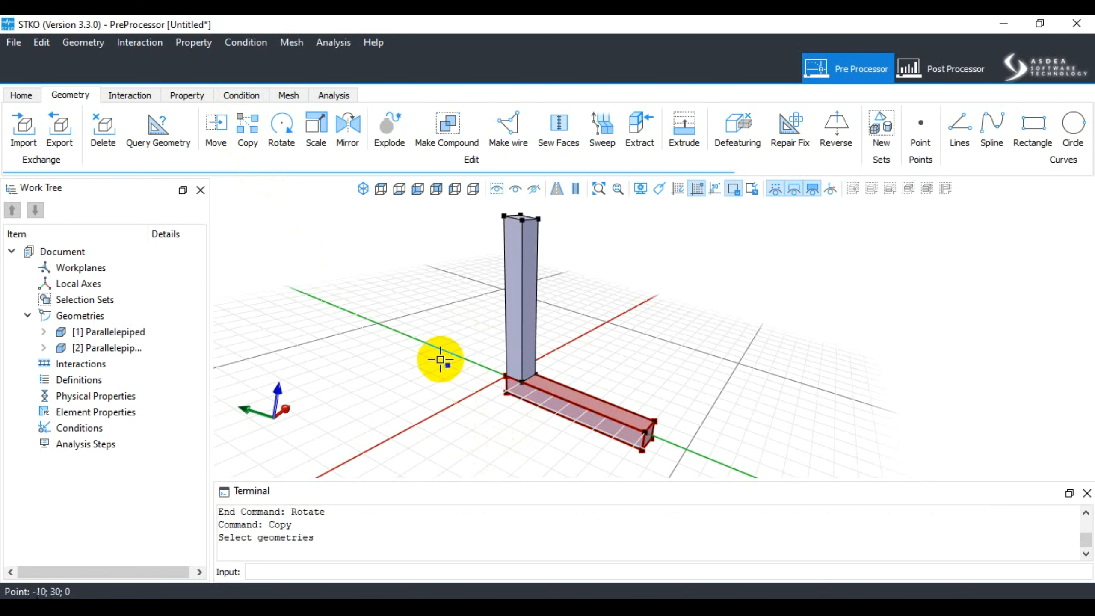
{"action": "key", "text": "Escape"}
{"action": "left_click", "coordinate": [281, 125]}
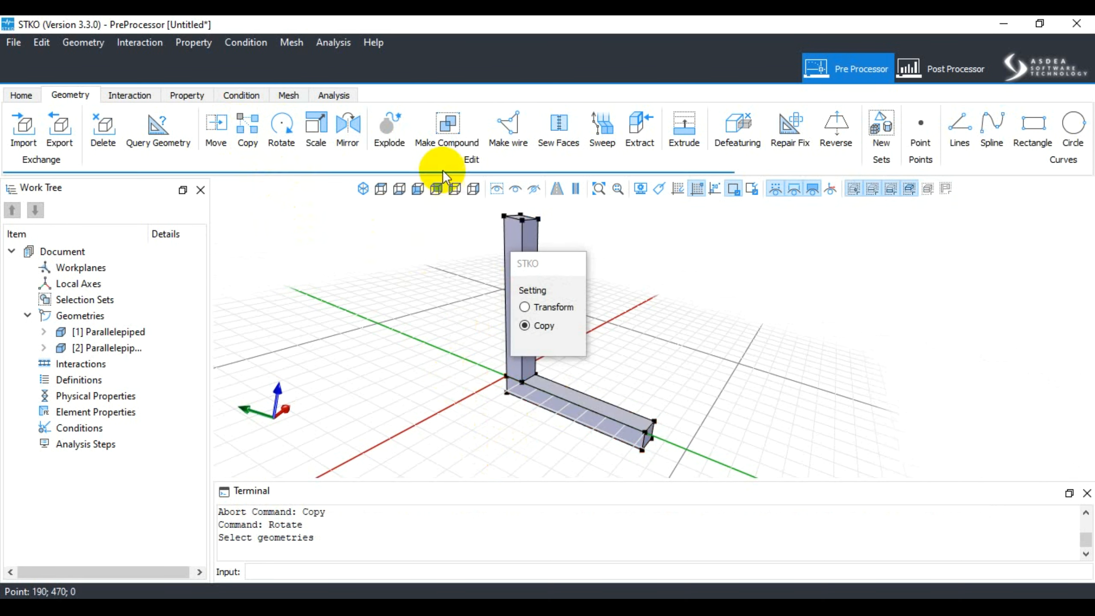
Move the horizontal parallelepiped by its corner at the origin to point 10; -10; 40 on the upright one's edge.
{"action": "left_click", "coordinate": [215, 125]}
{"action": "left_click", "coordinate": [512, 407]}
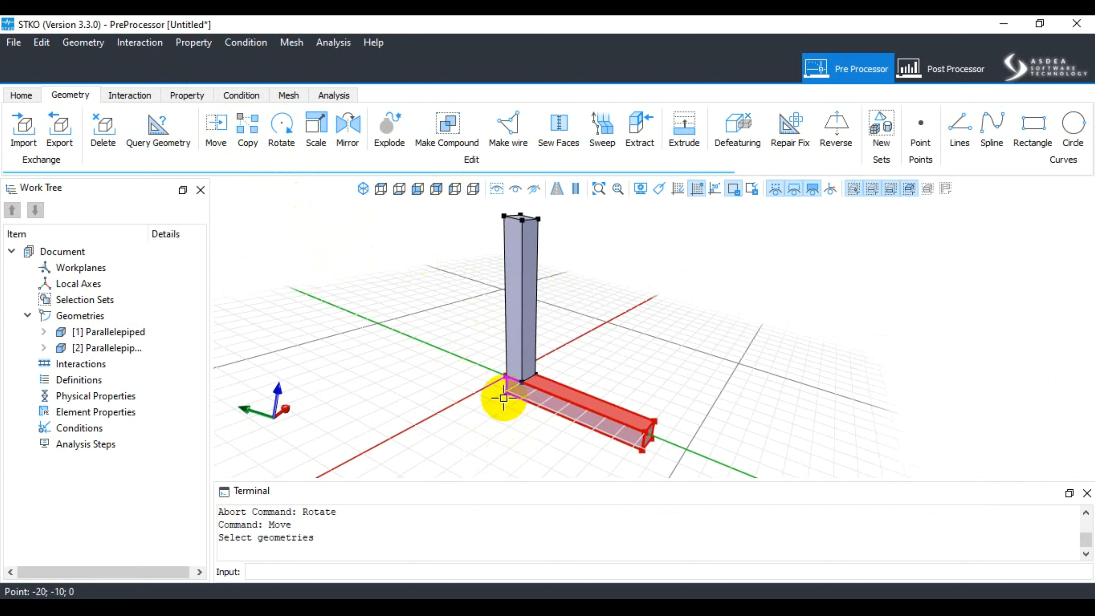
{"action": "right_click", "coordinate": [503, 398]}
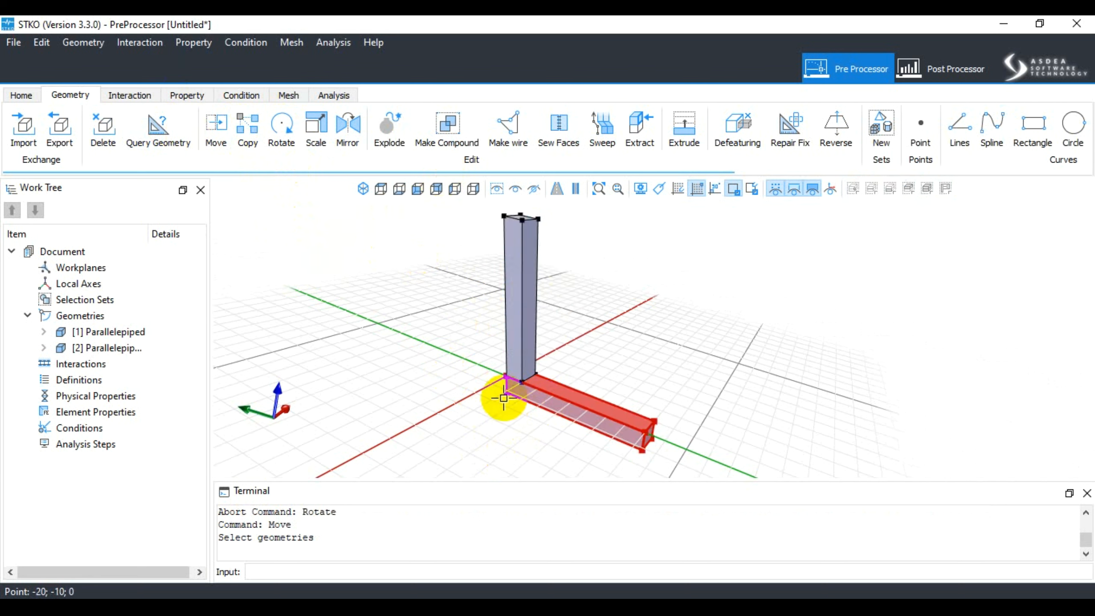
{"action": "left_click", "coordinate": [505, 373]}
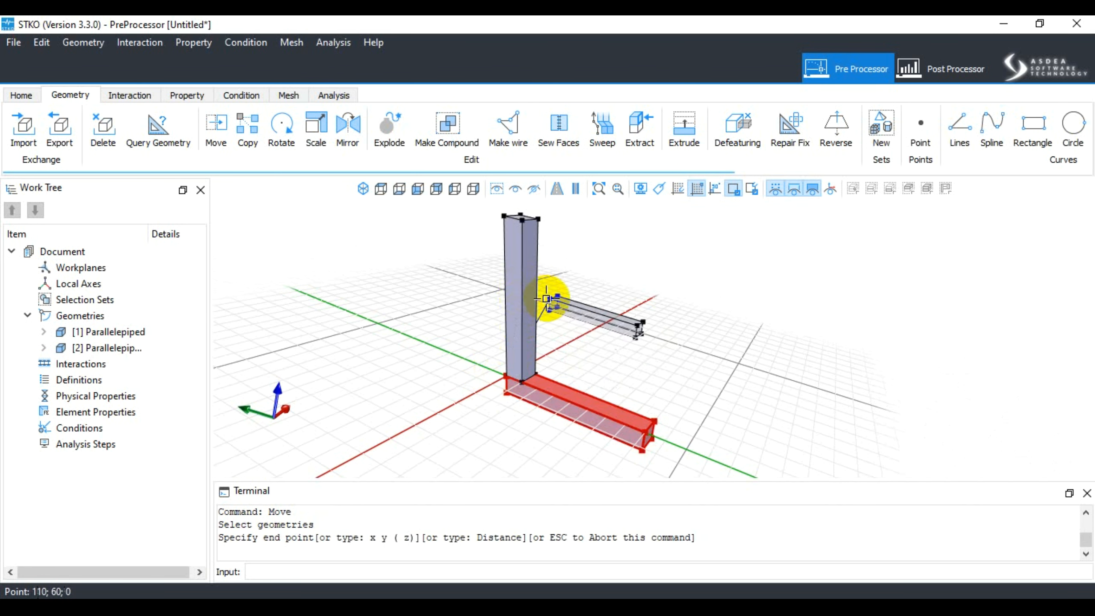
{"action": "left_click", "coordinate": [541, 303]}
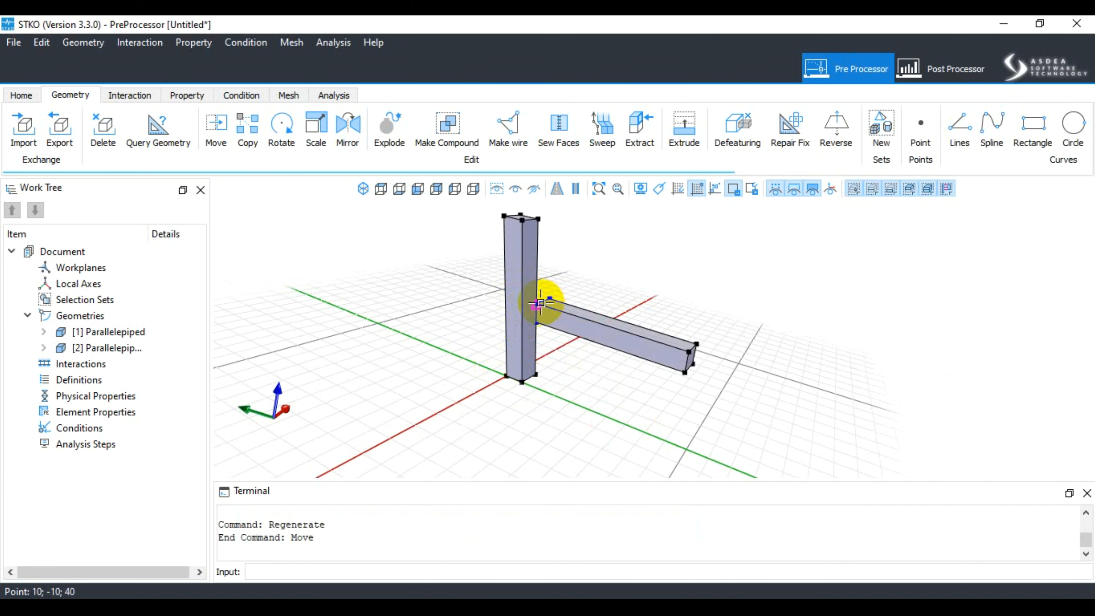
Move the horizontal parallelepiped along X by its far upper end corner to 10; -10; 40, aligning its end with the upright's side face.
{"action": "scroll", "coordinate": [580, 288], "scroll_direction": "up", "scroll_amount": 3}
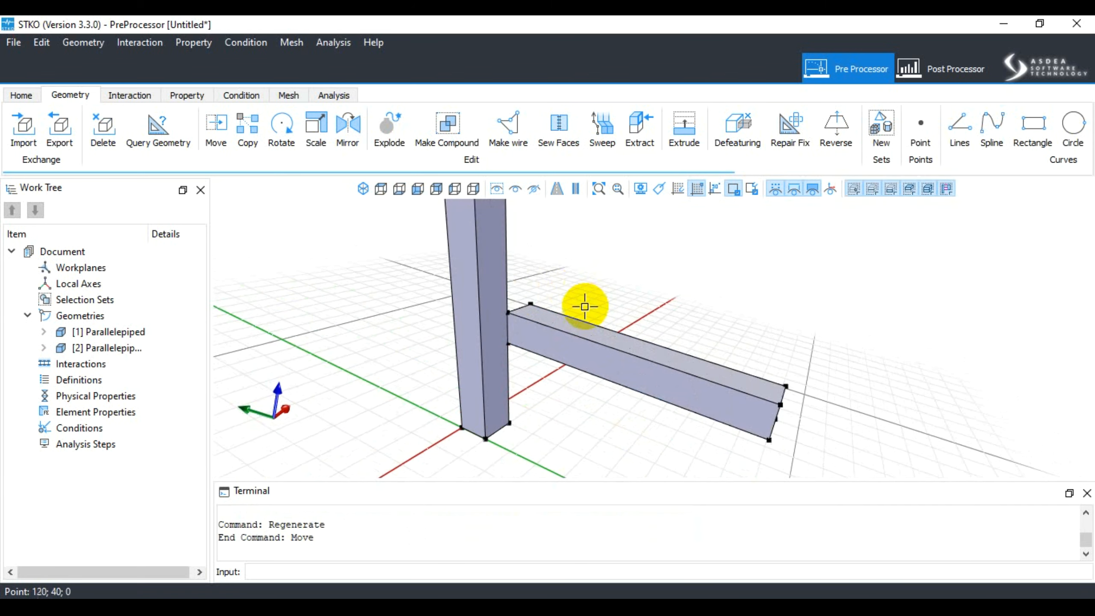
{"action": "left_click", "coordinate": [223, 126]}
{"action": "left_click", "coordinate": [599, 338]}
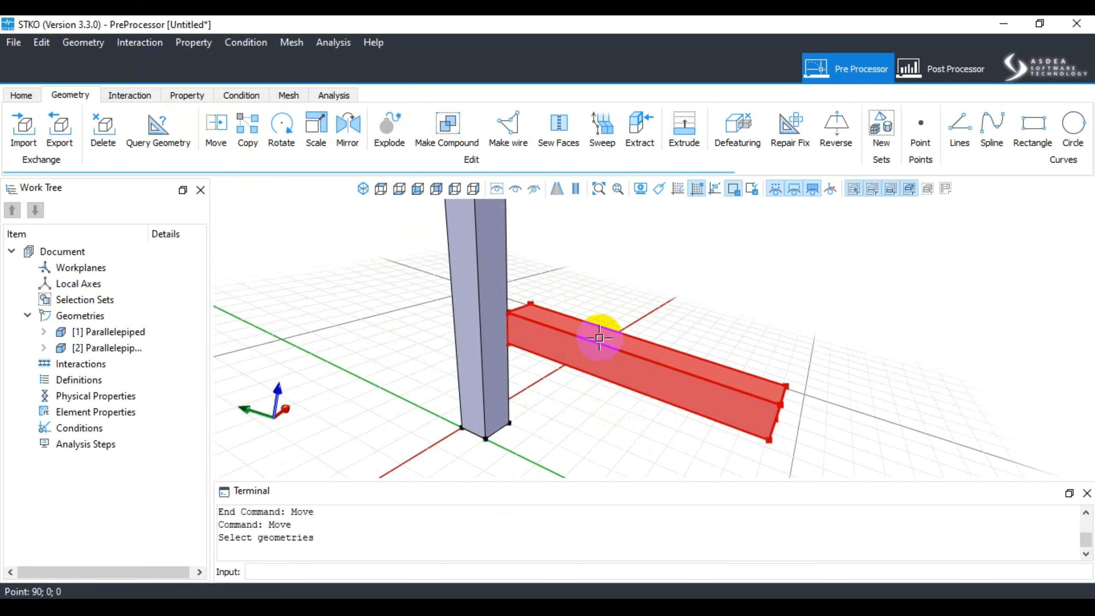
{"action": "left_click", "coordinate": [524, 305]}
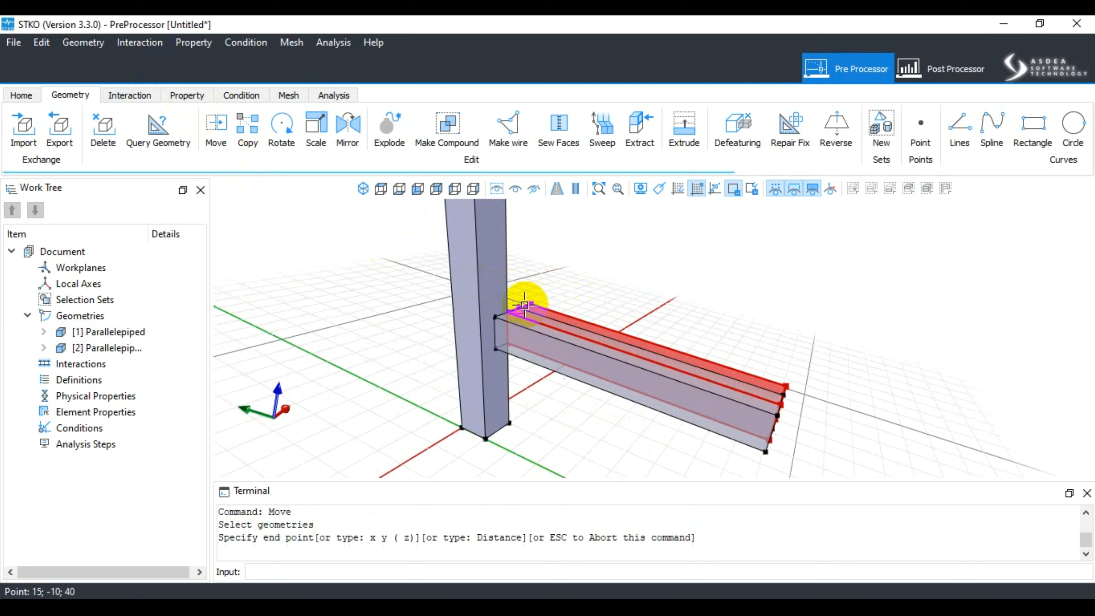
{"action": "left_click", "coordinate": [514, 302]}
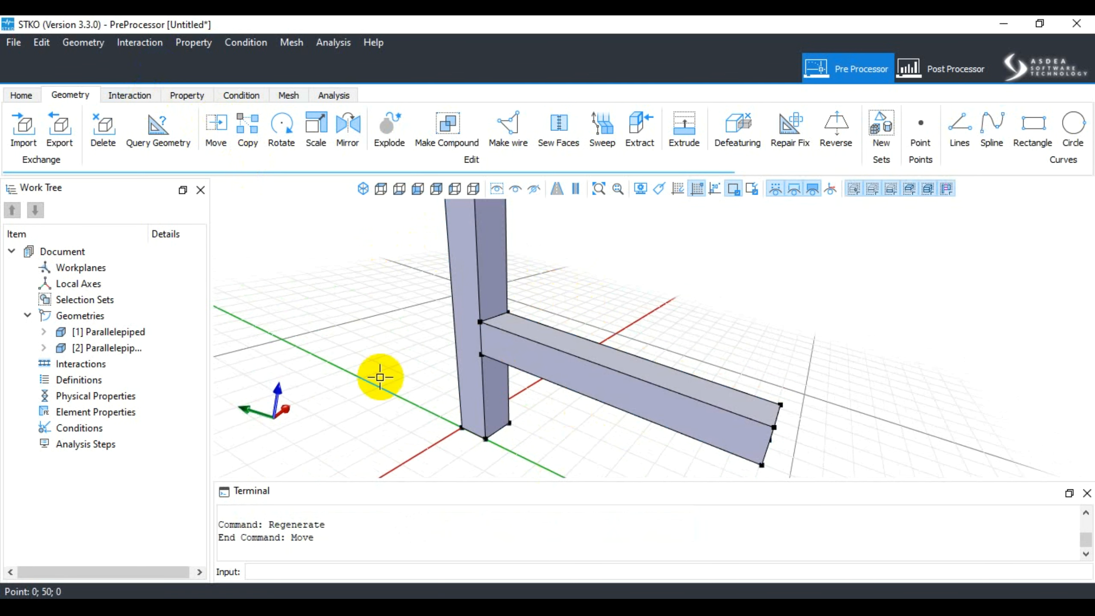
Move the horizontal parallelepiped up along the upright's edge so its lower end corner sits at 0; -10; 35.
{"action": "scroll", "coordinate": [380, 377], "scroll_direction": "down", "scroll_amount": 3}
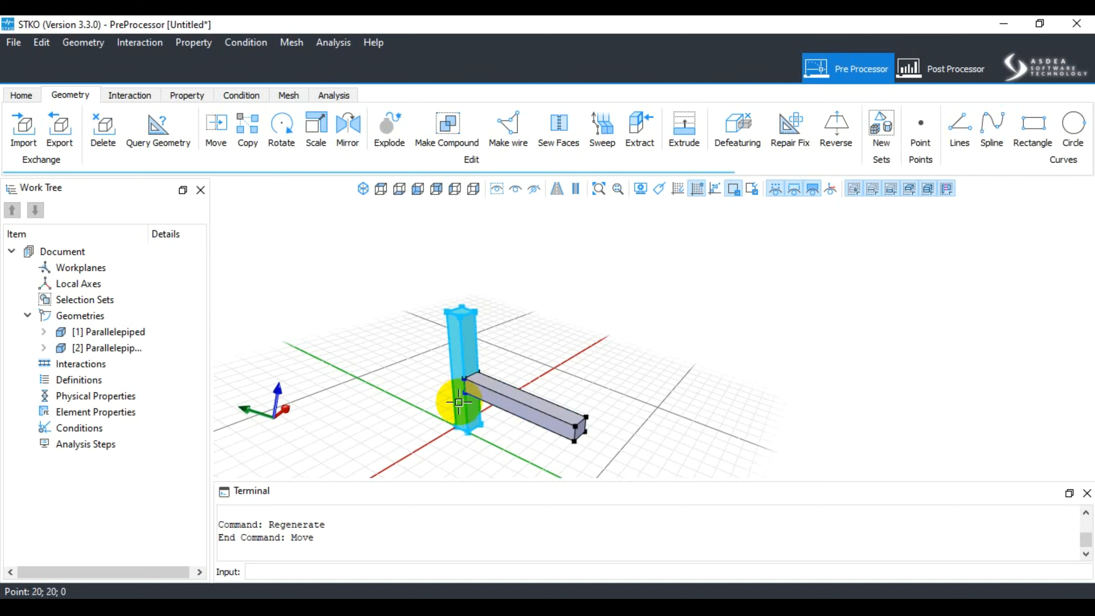
{"action": "scroll", "coordinate": [457, 399], "scroll_direction": "up", "scroll_amount": 5}
{"action": "scroll", "coordinate": [459, 402], "scroll_direction": "down", "scroll_amount": 3}
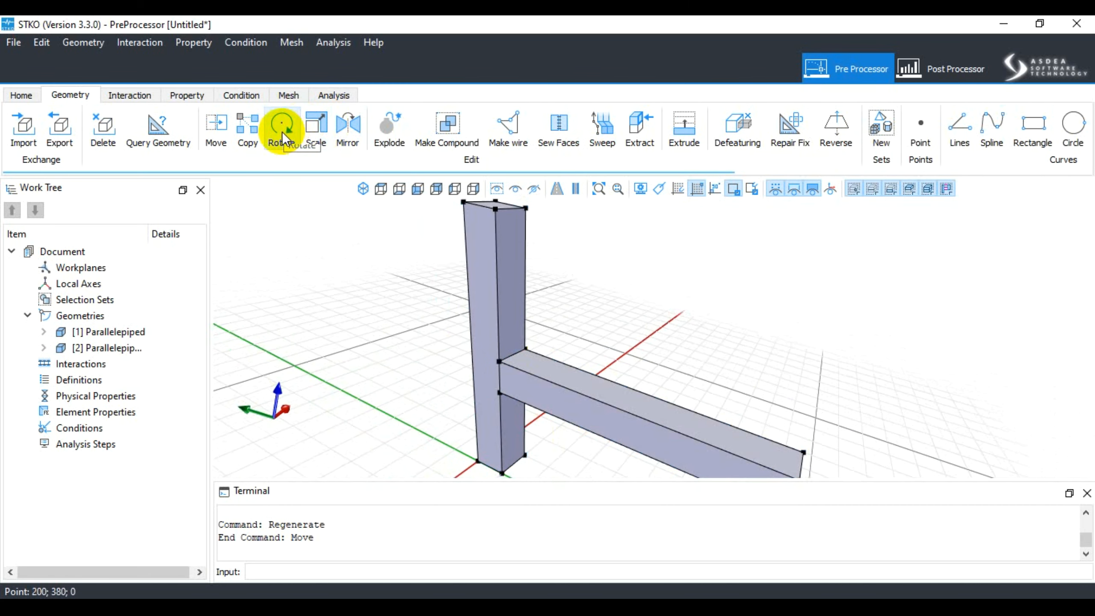
{"action": "left_click", "coordinate": [216, 125]}
{"action": "left_click", "coordinate": [557, 396]}
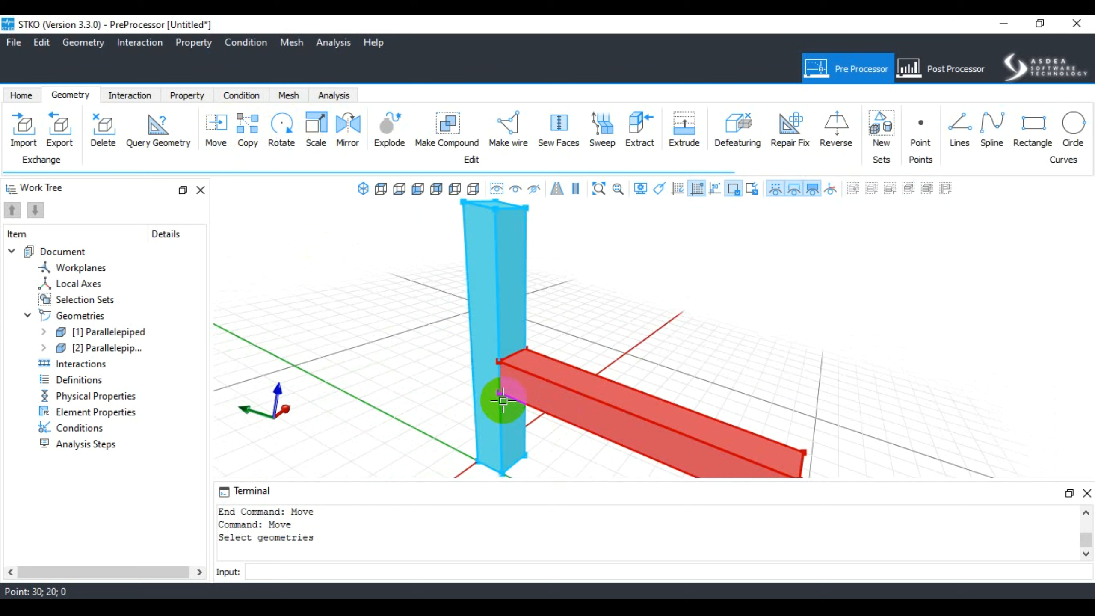
{"action": "left_click", "coordinate": [500, 374]}
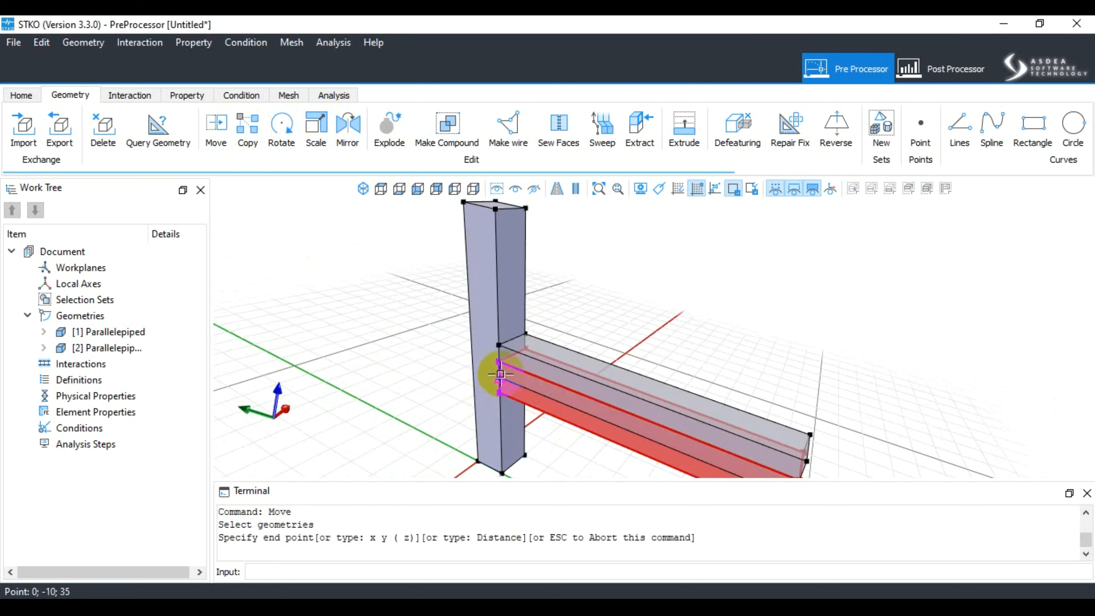
{"action": "left_click", "coordinate": [500, 373]}
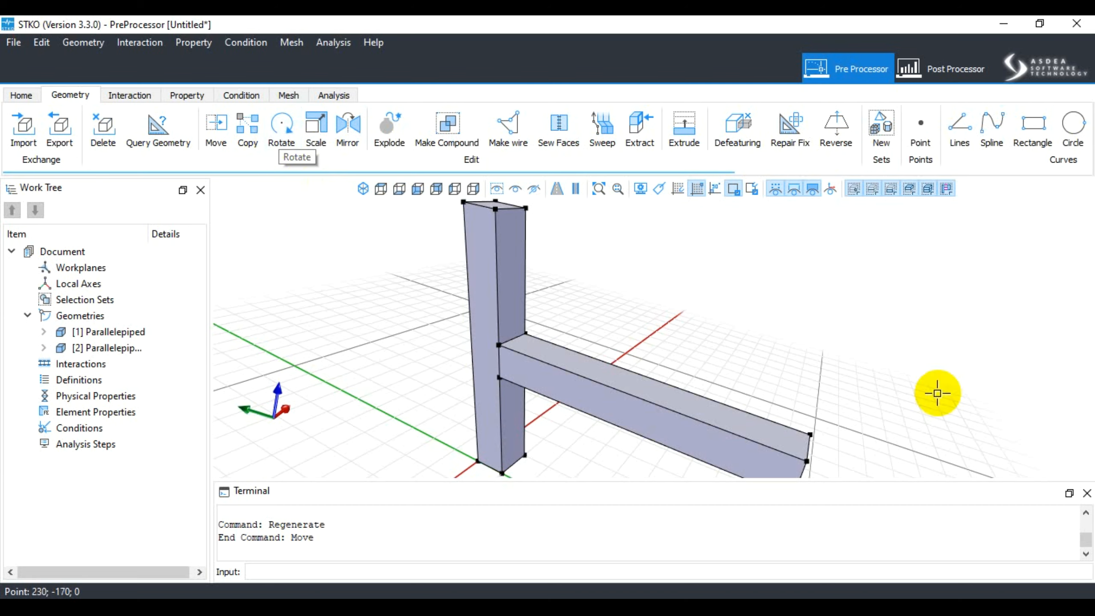
Examine the joint between the upright and horizontal parallelepipeds from several angles and distances.
{"action": "scroll", "coordinate": [510, 276], "scroll_direction": "down", "scroll_amount": 5}
{"action": "middle_click_drag", "start_coordinate": [637, 335], "coordinate": [564, 335]}
{"action": "scroll", "coordinate": [560, 360], "scroll_direction": "up", "scroll_amount": 3}
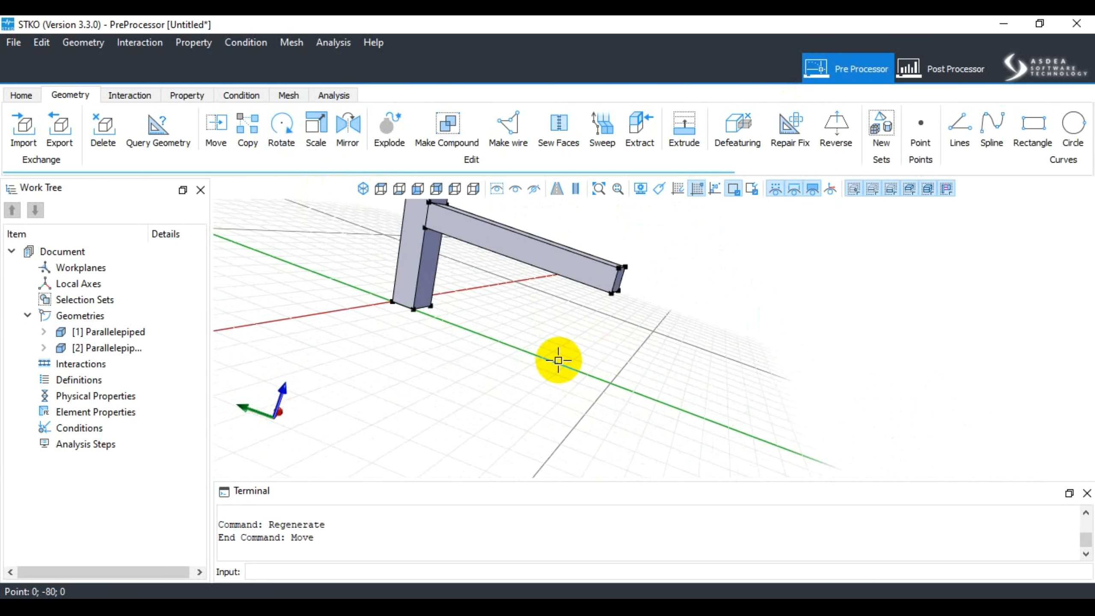
{"action": "scroll", "coordinate": [569, 356], "scroll_direction": "down", "scroll_amount": 3}
{"action": "middle_click_drag", "start_coordinate": [627, 332], "coordinate": [587, 322]}
{"action": "scroll", "coordinate": [576, 379], "scroll_direction": "down", "scroll_amount": 2}
{"action": "scroll", "coordinate": [557, 393], "scroll_direction": "up", "scroll_amount": 5}
{"action": "middle_click_drag", "start_coordinate": [536, 382], "coordinate": [595, 398]}
{"action": "scroll", "coordinate": [603, 394], "scroll_direction": "down", "scroll_amount": 2}
{"action": "scroll", "coordinate": [486, 268], "scroll_direction": "up", "scroll_amount": 2}
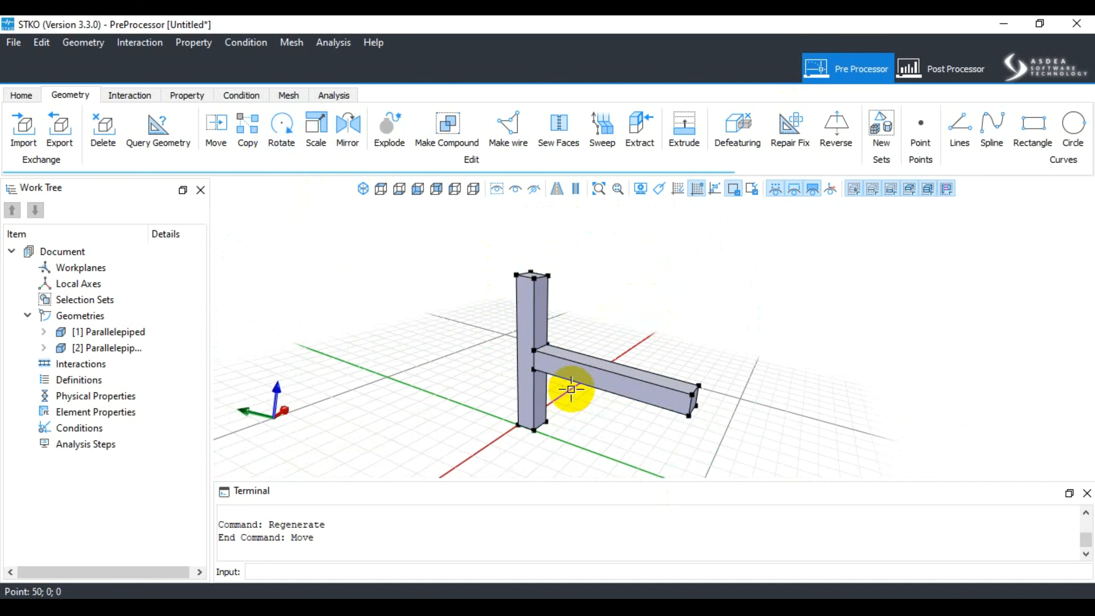
{"action": "scroll", "coordinate": [567, 386], "scroll_direction": "down", "scroll_amount": 2}
{"action": "scroll", "coordinate": [580, 386], "scroll_direction": "up", "scroll_amount": 3}
{"action": "middle_click_drag", "start_coordinate": [627, 438], "coordinate": [620, 438]}
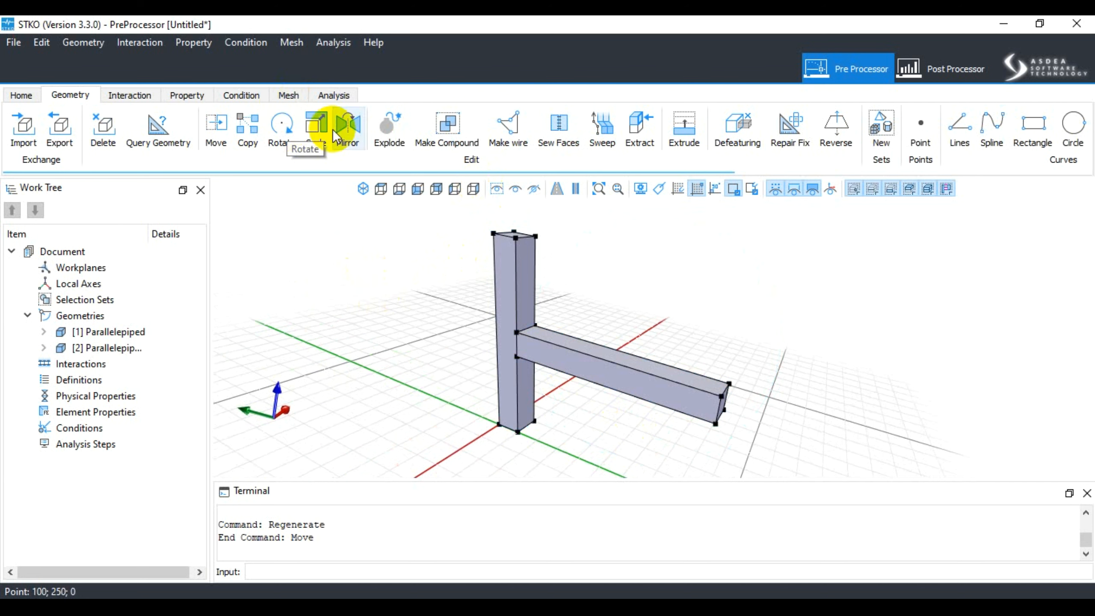
Go through the Scale command's Uniform scale, Scale 1D and Scale 2D settings, and leave it without scaling anything.
{"action": "left_click", "coordinate": [316, 122]}
{"action": "left_click_drag", "start_coordinate": [543, 266], "coordinate": [874, 282]}
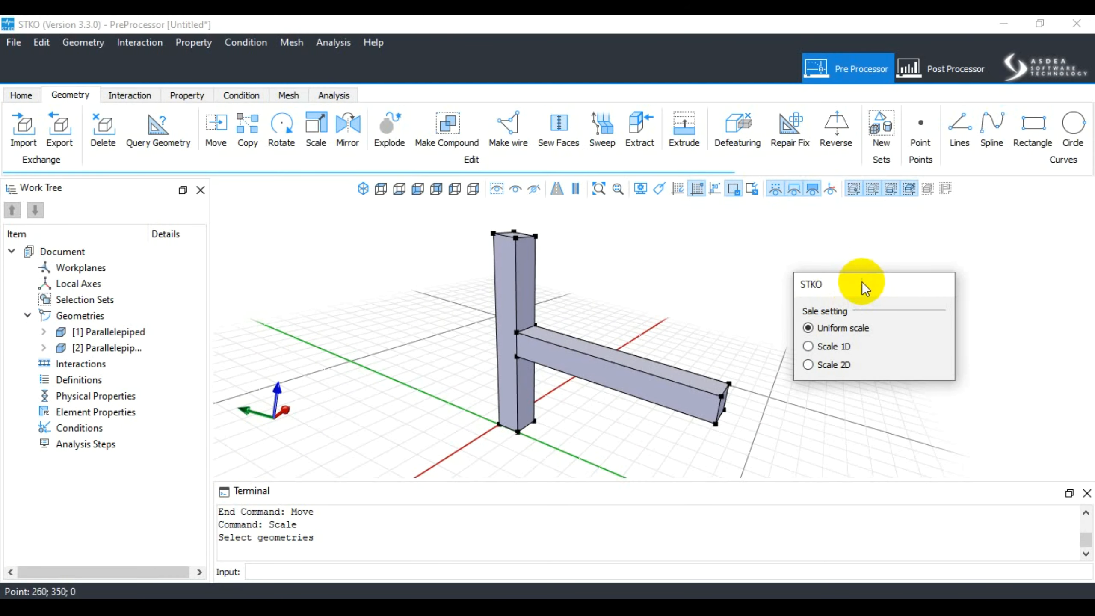
{"action": "left_click_drag", "start_coordinate": [862, 283], "coordinate": [607, 197]}
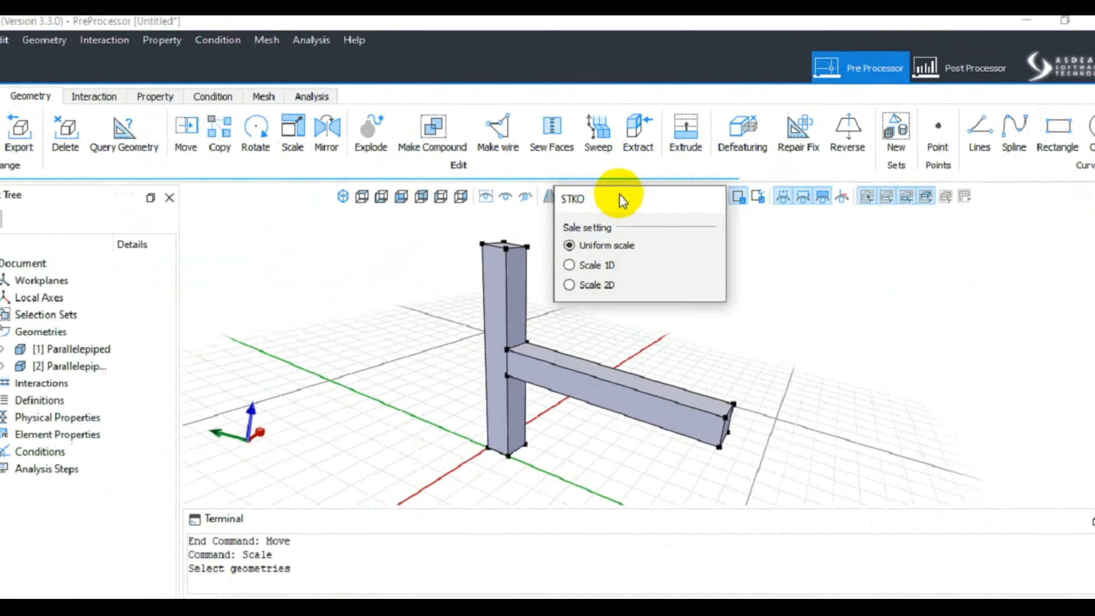
{"action": "left_click_drag", "start_coordinate": [556, 321], "coordinate": [131, 605]}
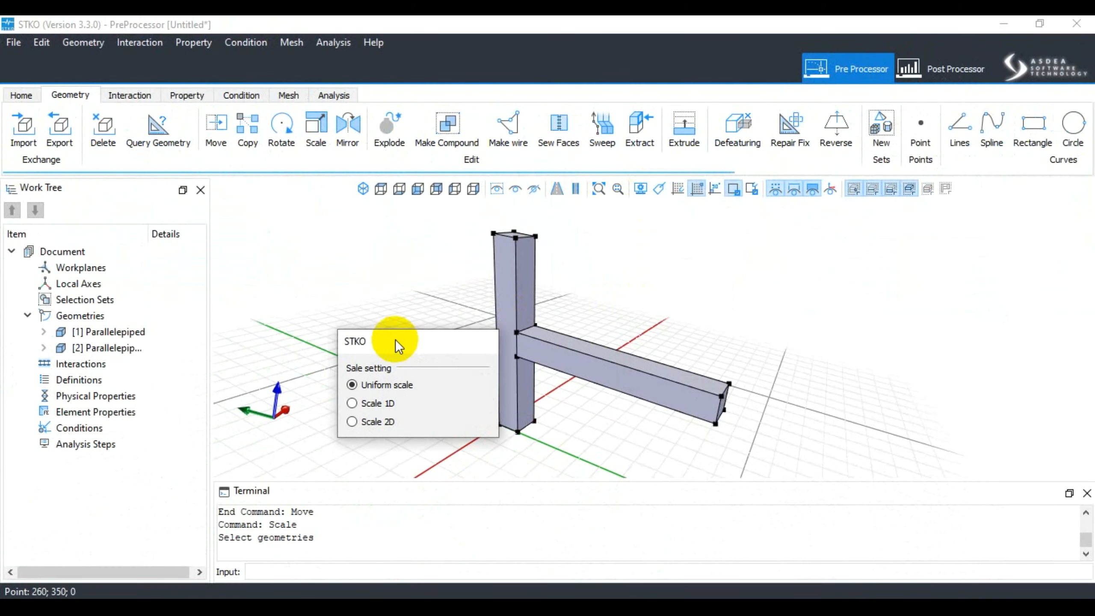
{"action": "left_click_drag", "start_coordinate": [395, 339], "coordinate": [379, 372]}
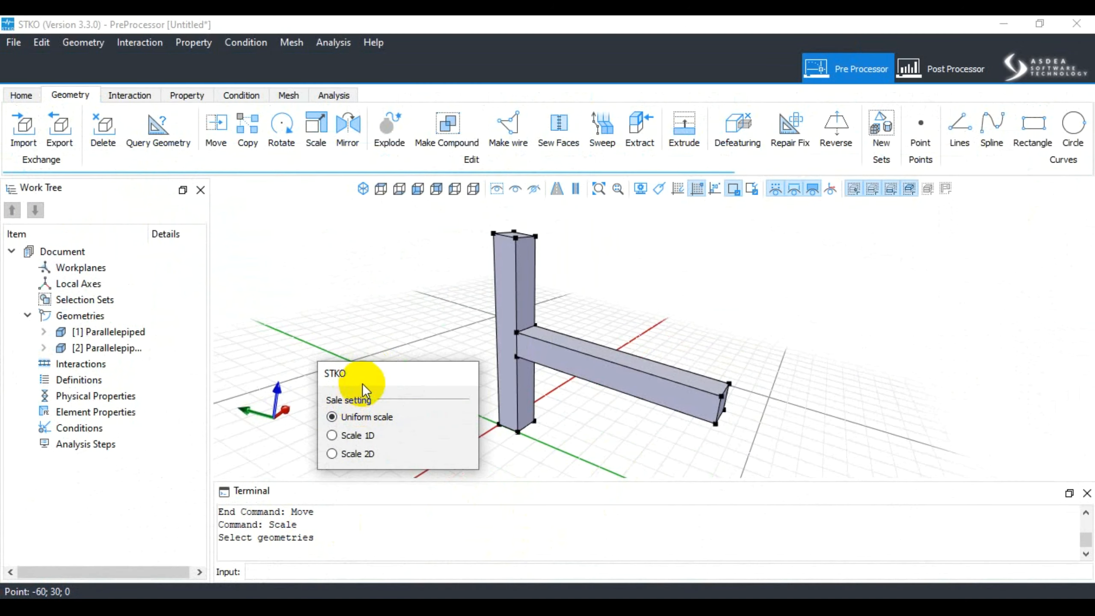
{"action": "left_click_drag", "start_coordinate": [363, 384], "coordinate": [638, 253]}
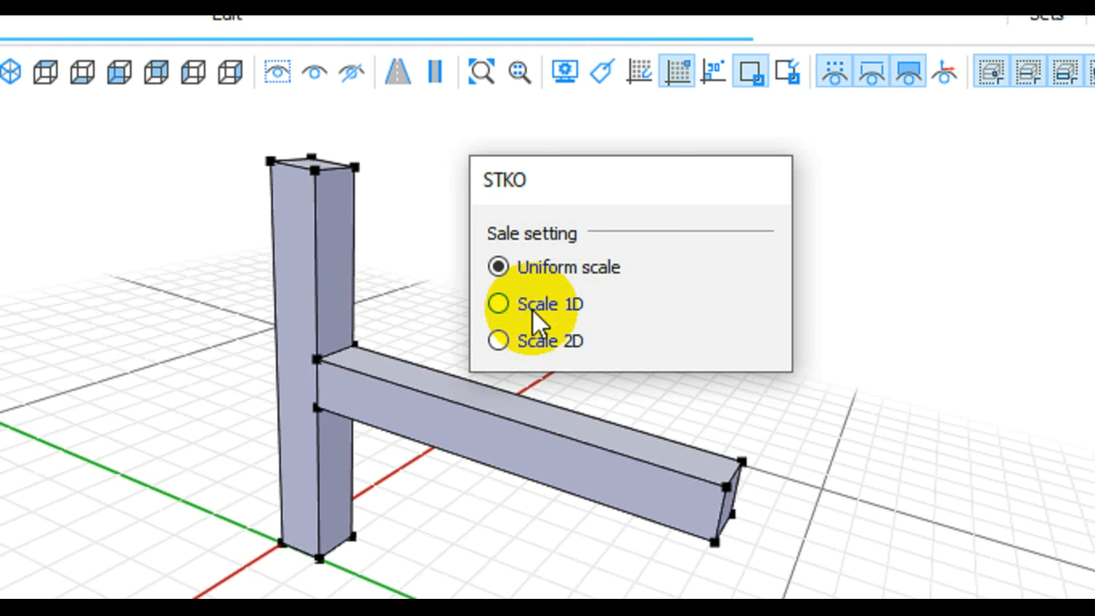
{"action": "left_click", "coordinate": [532, 309]}
{"action": "left_click", "coordinate": [499, 342]}
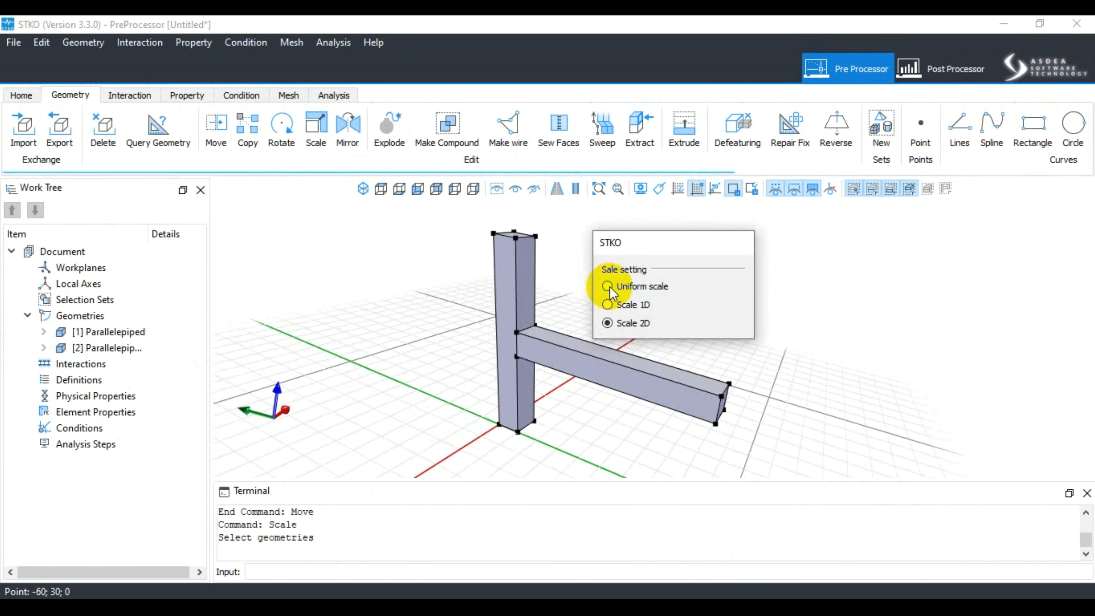
{"action": "left_click", "coordinate": [565, 261]}
{"action": "key", "text": "Escape"}
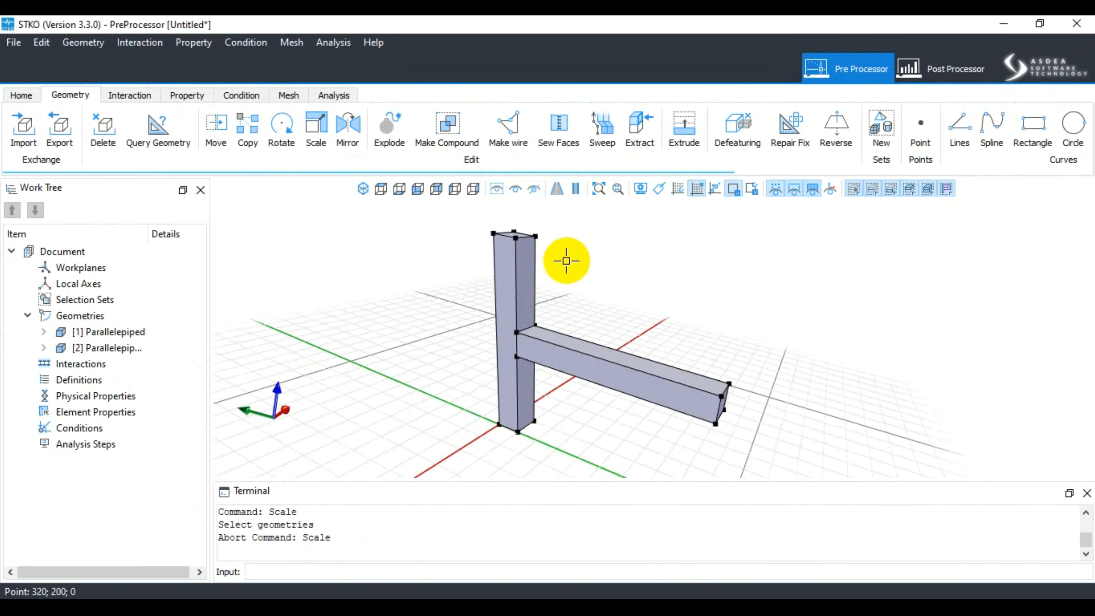
Delete the horizontal parallelepiped attached to the upright one.
{"action": "left_click", "coordinate": [588, 344]}
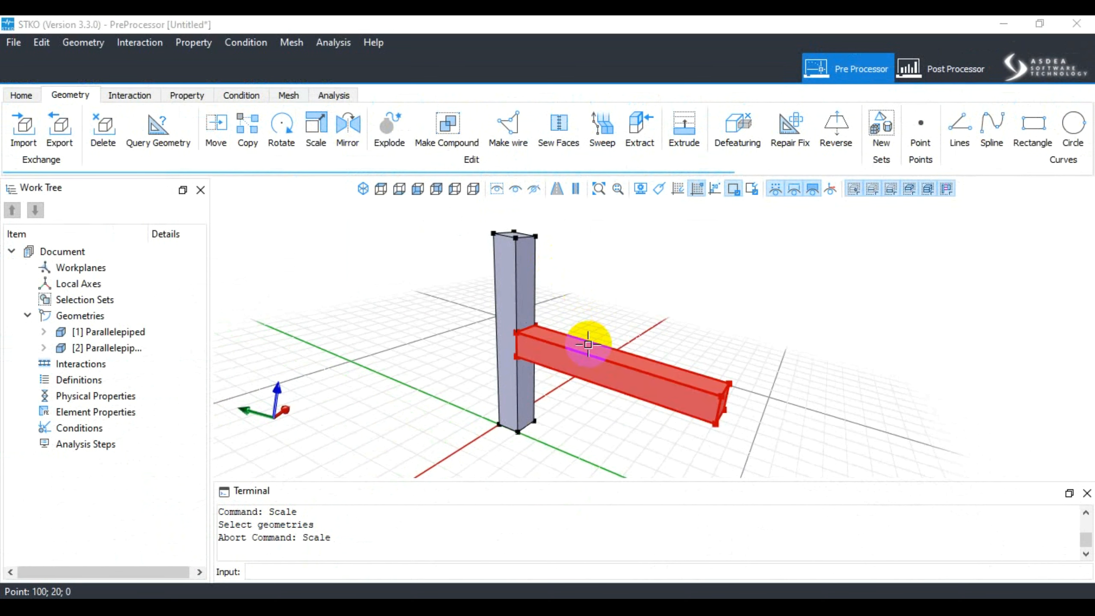
{"action": "key", "text": "Delete"}
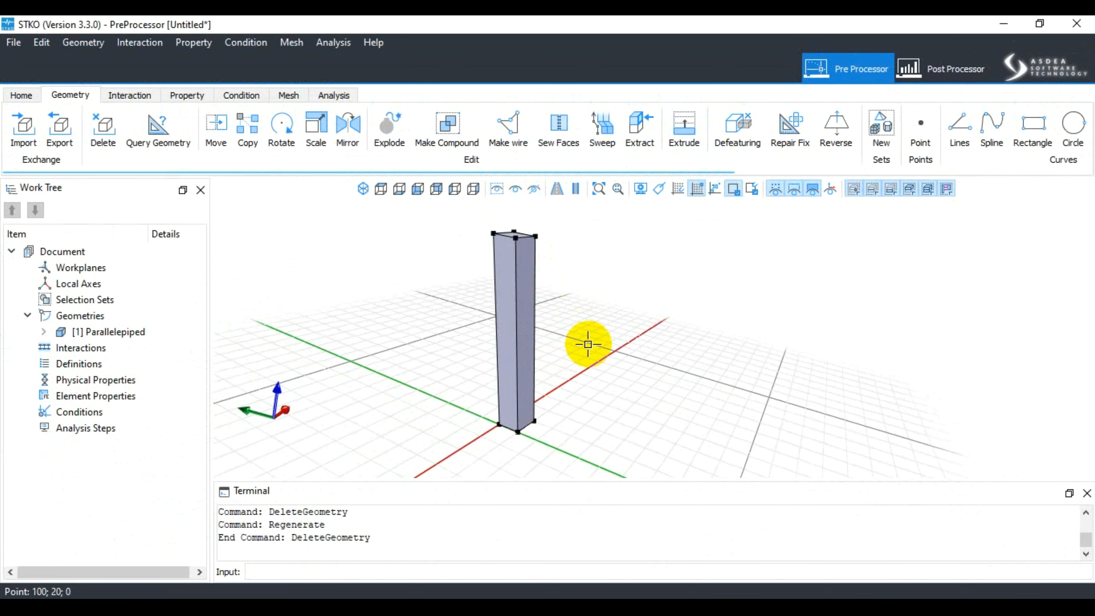
Begin a Uniform scale of the upright parallelepiped, taking its reference from the corner at the origin to the top corner directly above.
{"action": "left_click", "coordinate": [320, 137]}
{"action": "left_click_drag", "start_coordinate": [527, 254], "coordinate": [837, 264]}
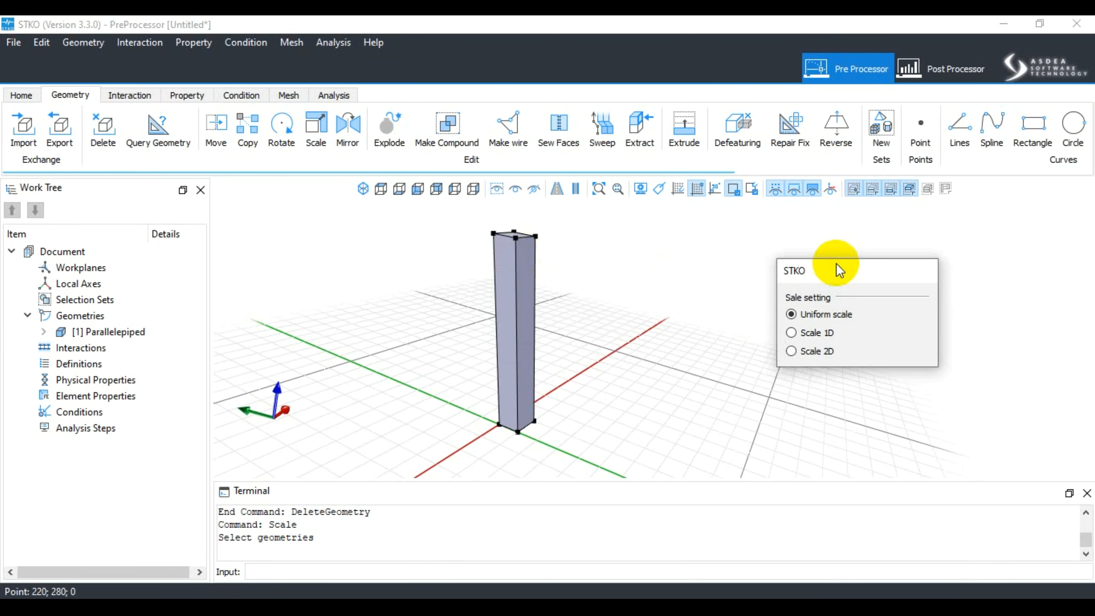
{"action": "left_click", "coordinate": [523, 306]}
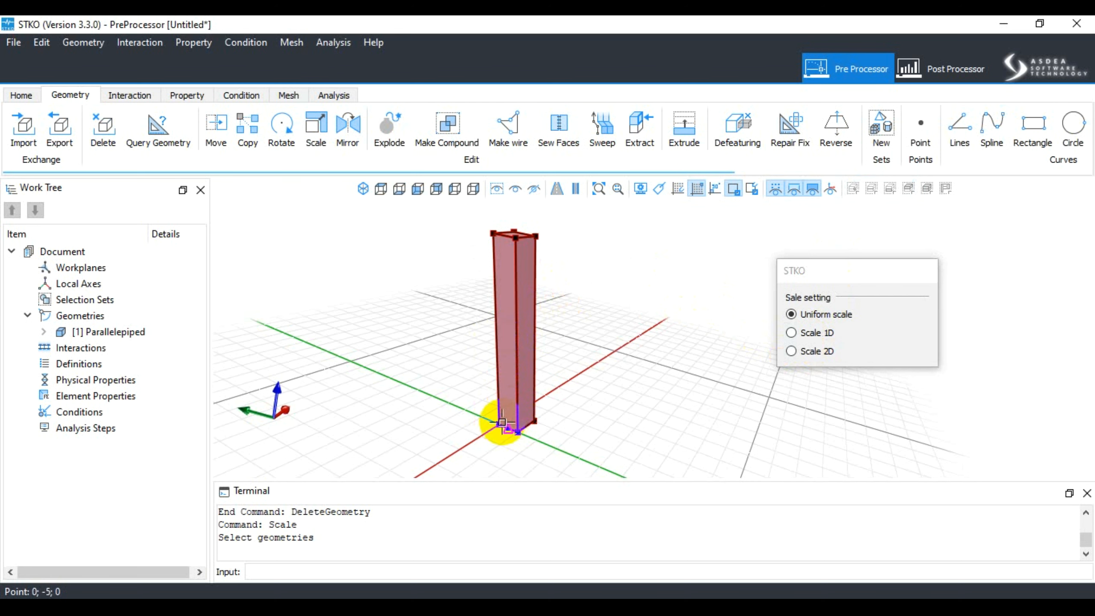
{"action": "scroll", "coordinate": [494, 423], "scroll_direction": "up", "scroll_amount": 2}
{"action": "scroll", "coordinate": [494, 423], "scroll_direction": "up", "scroll_amount": 3}
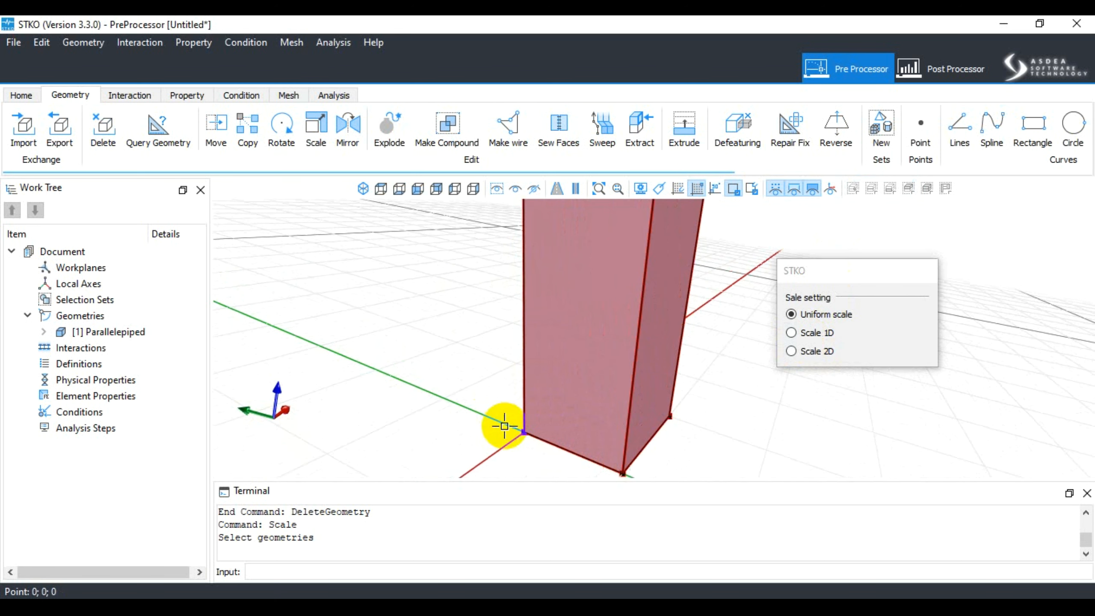
{"action": "left_click", "coordinate": [521, 435]}
{"action": "scroll", "coordinate": [515, 427], "scroll_direction": "down", "scroll_amount": 5}
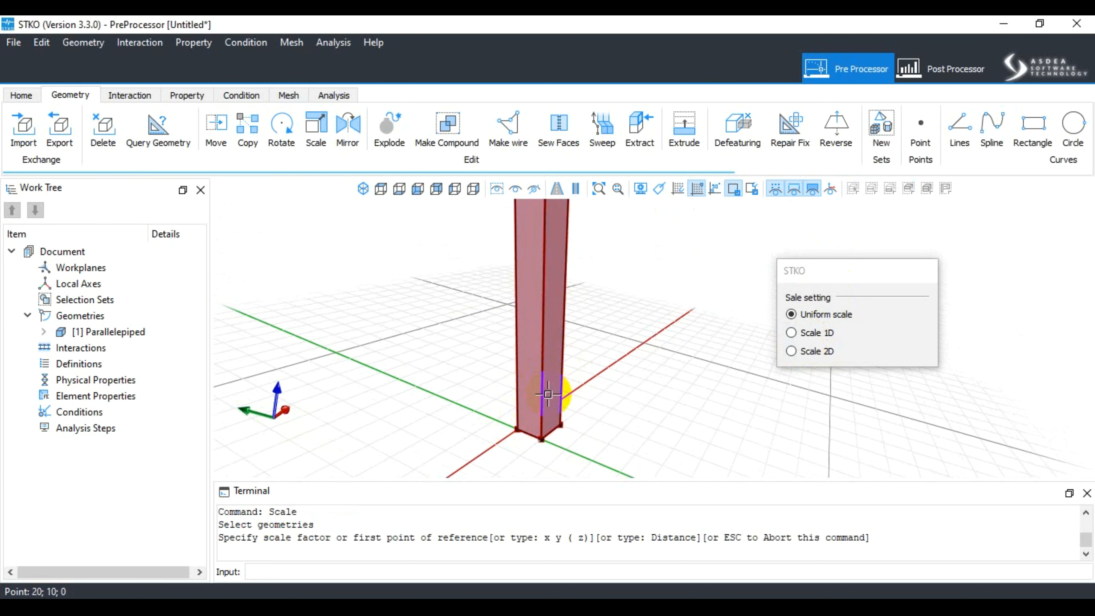
{"action": "scroll", "coordinate": [513, 475], "scroll_direction": "down", "scroll_amount": 3}
{"action": "scroll", "coordinate": [513, 440], "scroll_direction": "down", "scroll_amount": 1}
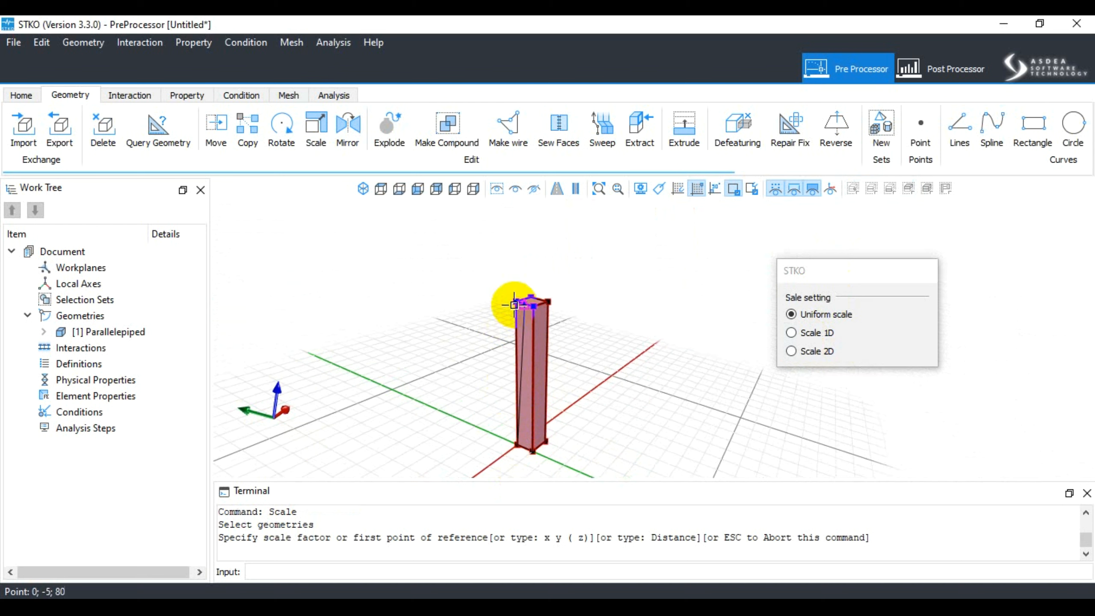
{"action": "left_click", "coordinate": [514, 305]}
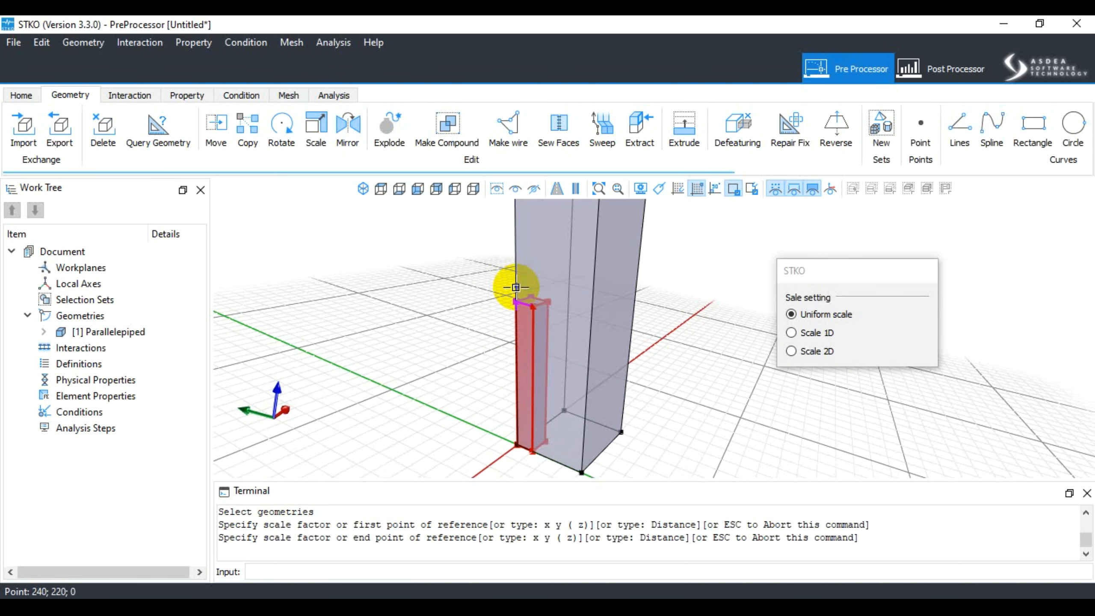
Preview the uniform scaling of the upright parallelepiped at different end point distances.
{"action": "scroll", "coordinate": [536, 329], "scroll_direction": "down", "scroll_amount": 3}
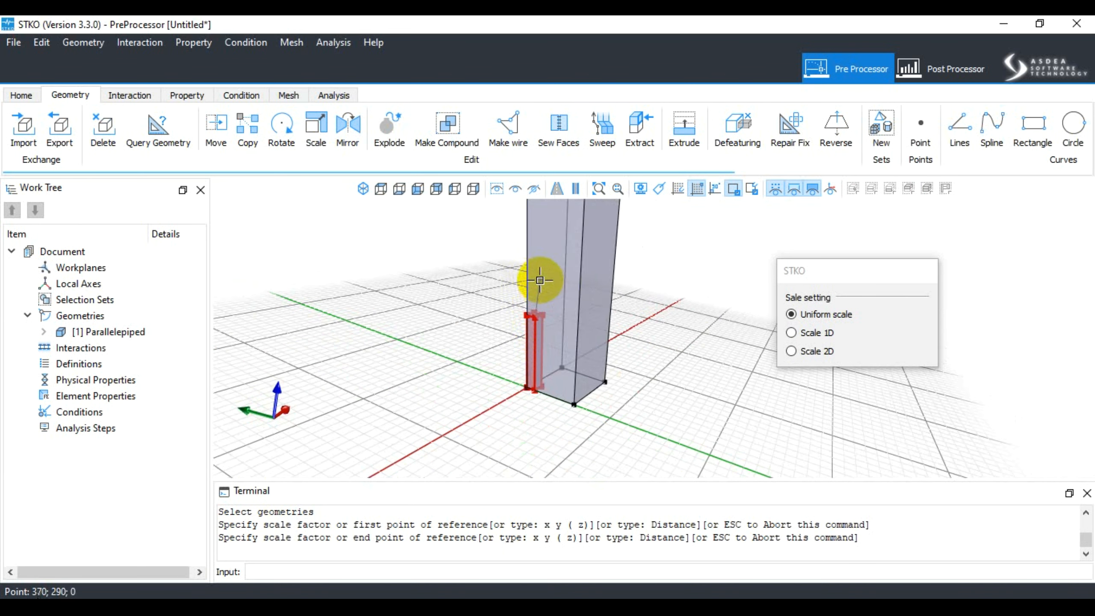
{"action": "scroll", "coordinate": [552, 318], "scroll_direction": "down", "scroll_amount": 3}
{"action": "scroll", "coordinate": [547, 308], "scroll_direction": "up", "scroll_amount": 5}
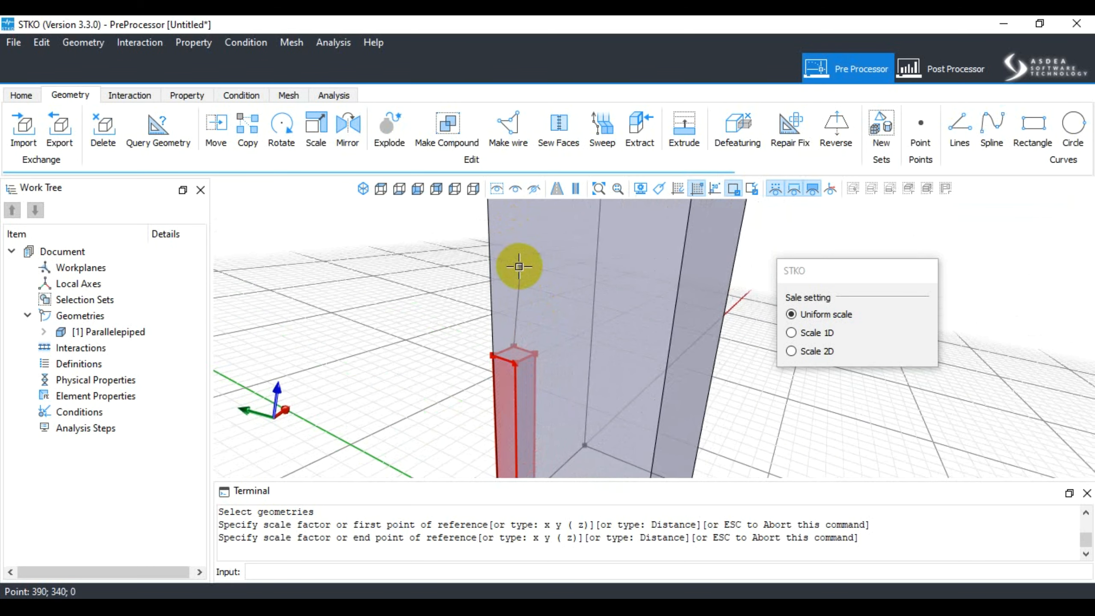
{"action": "scroll", "coordinate": [518, 266], "scroll_direction": "down", "scroll_amount": 4}
{"action": "scroll", "coordinate": [508, 300], "scroll_direction": "up", "scroll_amount": 2}
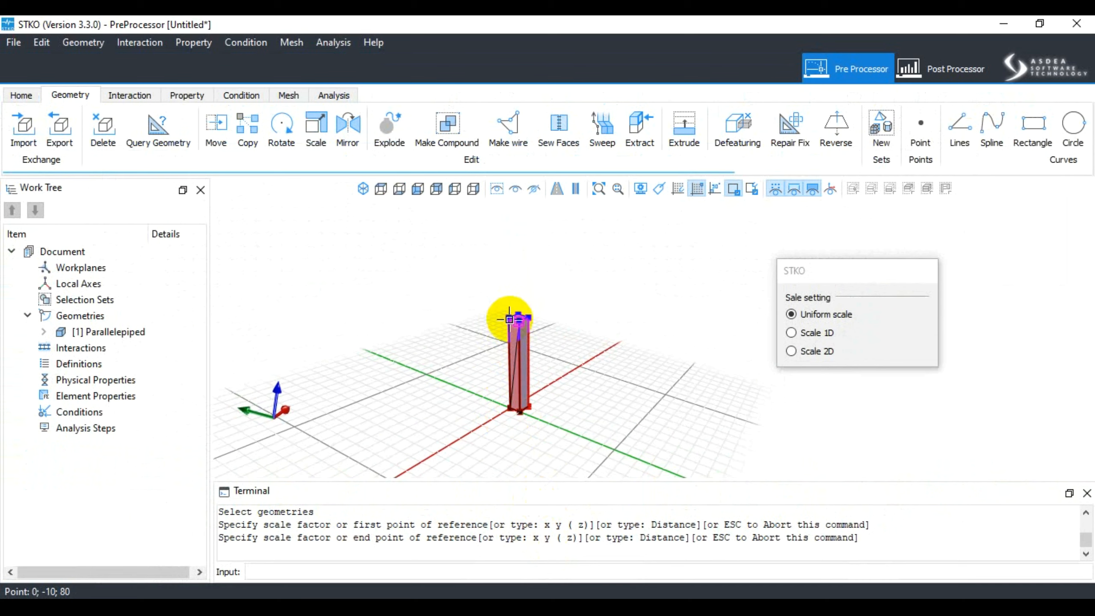
{"action": "scroll", "coordinate": [508, 318], "scroll_direction": "up", "scroll_amount": 3}
{"action": "scroll", "coordinate": [509, 293], "scroll_direction": "up", "scroll_amount": 3}
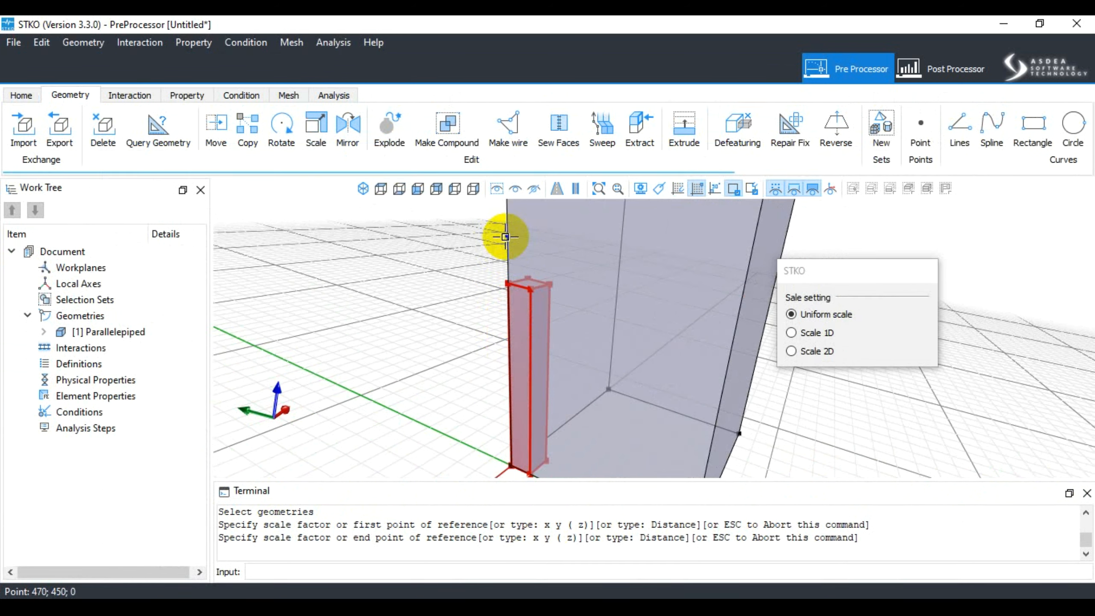
{"action": "scroll", "coordinate": [521, 310], "scroll_direction": "down", "scroll_amount": 3}
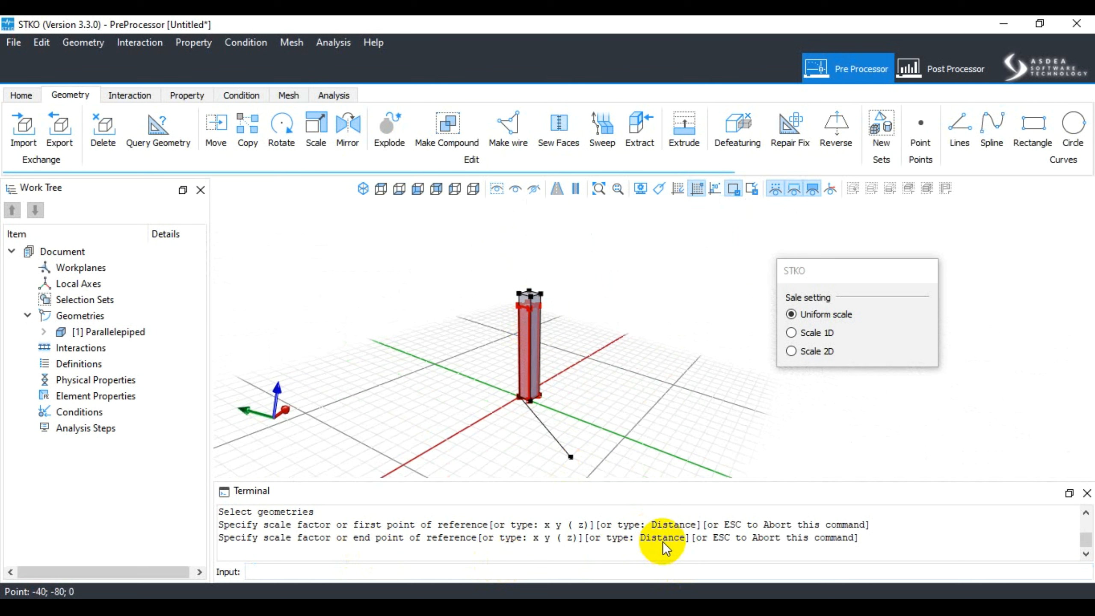
Try to give 50 as the end reference of the uniform scale.
{"action": "left_click", "coordinate": [257, 570]}
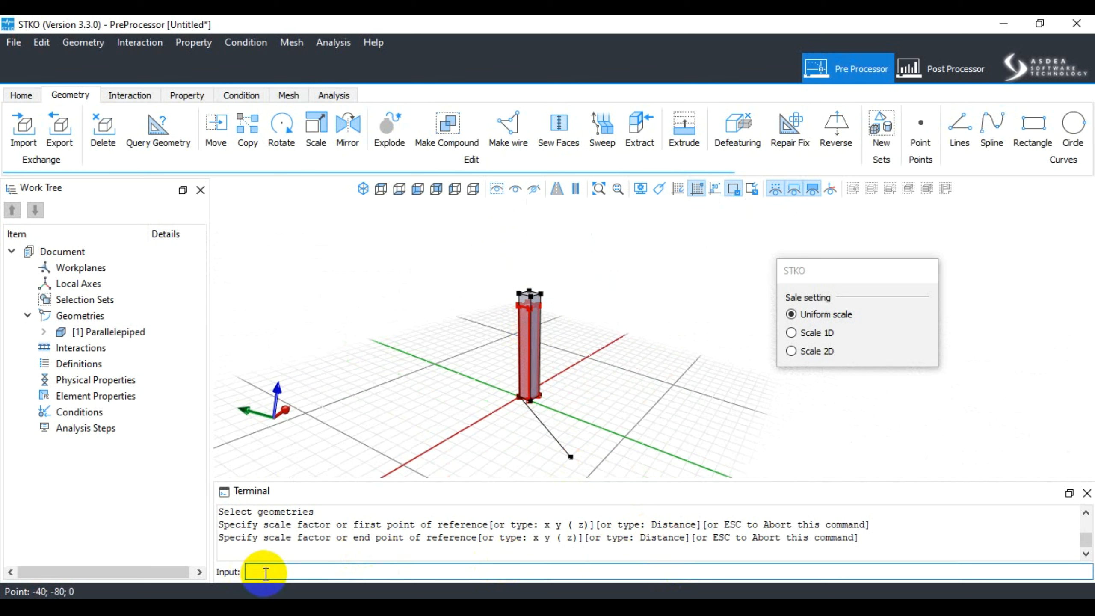
{"action": "type", "text": "50"}
{"action": "key", "text": "Return"}
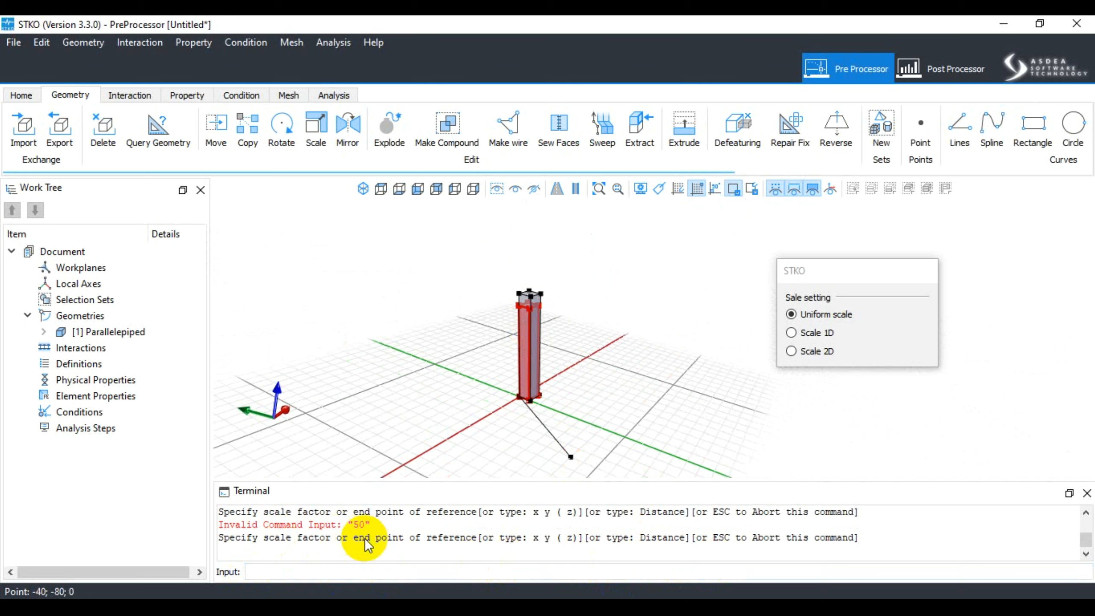
Finish the uniform scale of the parallelepiped with its end reference point at 0 0 200.
{"action": "double_click", "coordinate": [664, 544]}
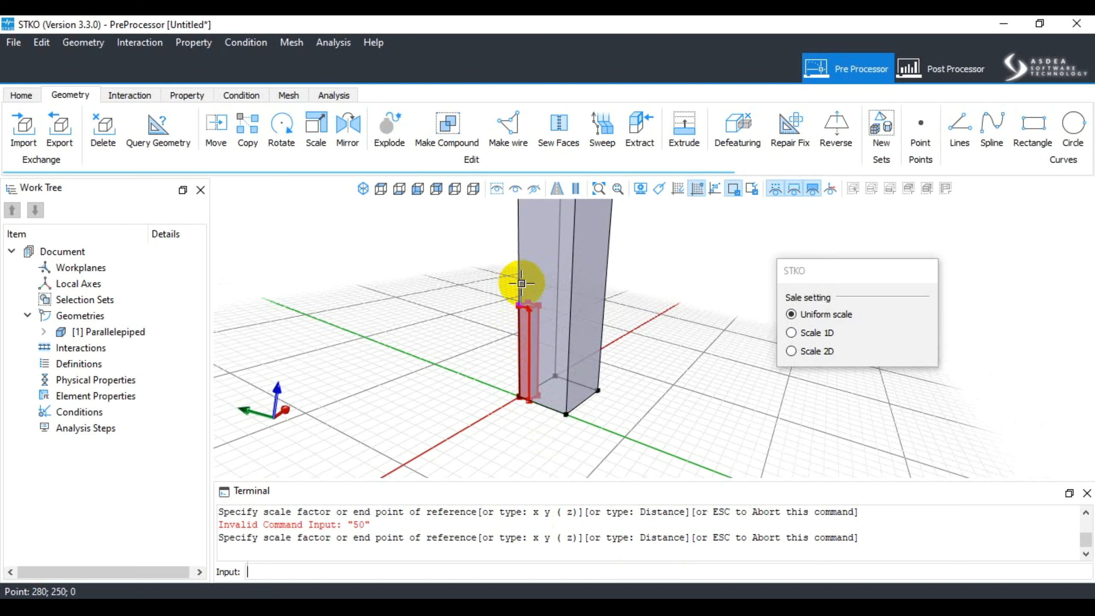
{"action": "type", "text": "0 0 200"}
{"action": "key", "text": "Return"}
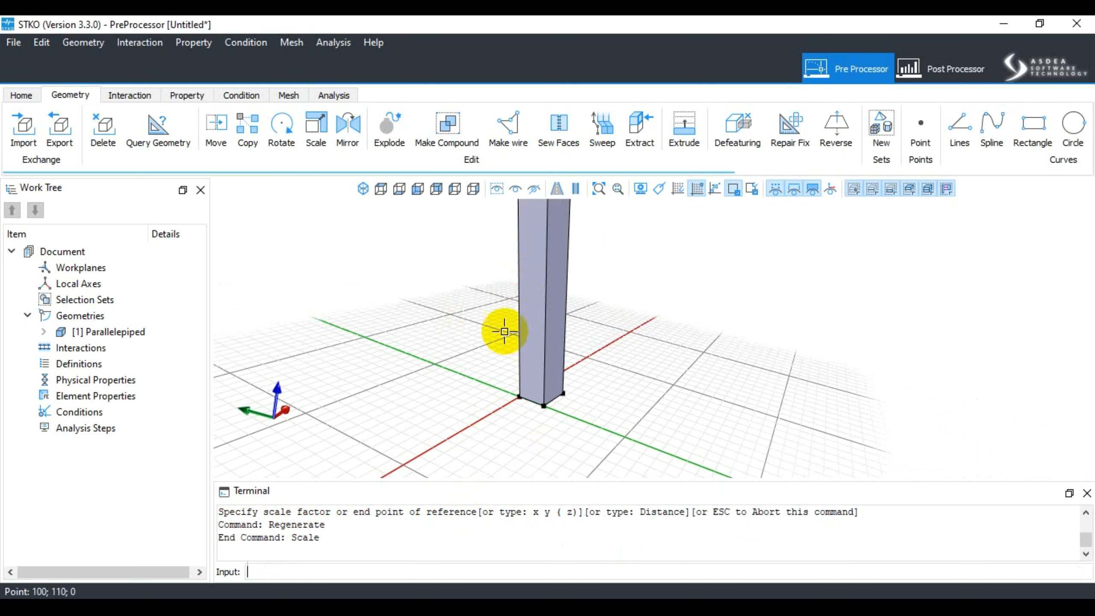
{"action": "scroll", "coordinate": [537, 418], "scroll_direction": "down", "scroll_amount": 3}
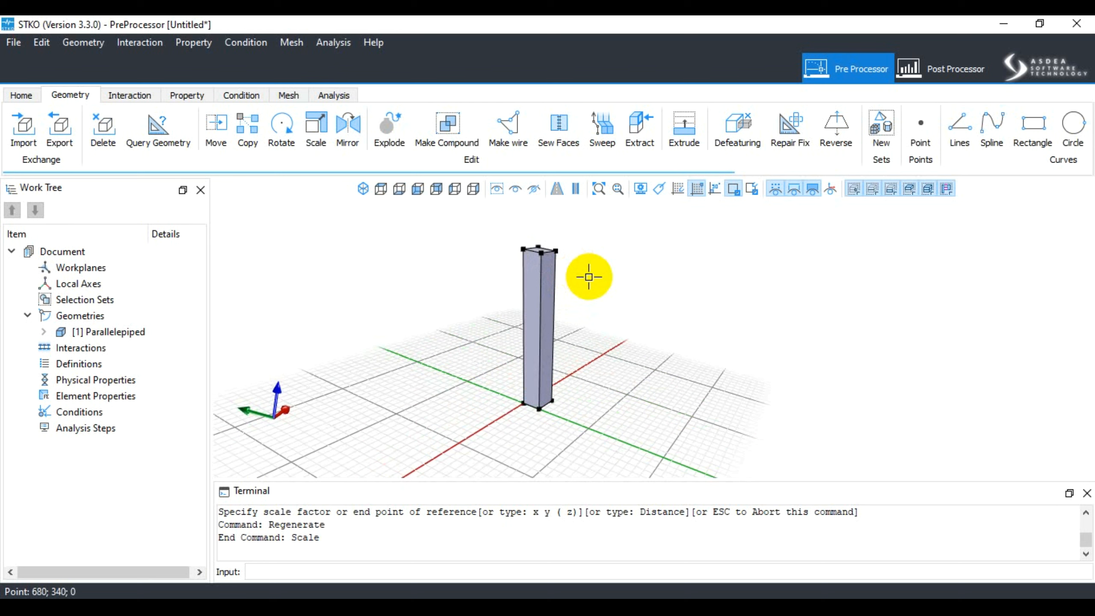
Mirror the upright parallelepiped with the Transform setting about its bottom edge, from corner 0; -25; 0 to the adjacent corner along X.
{"action": "left_click", "coordinate": [352, 147]}
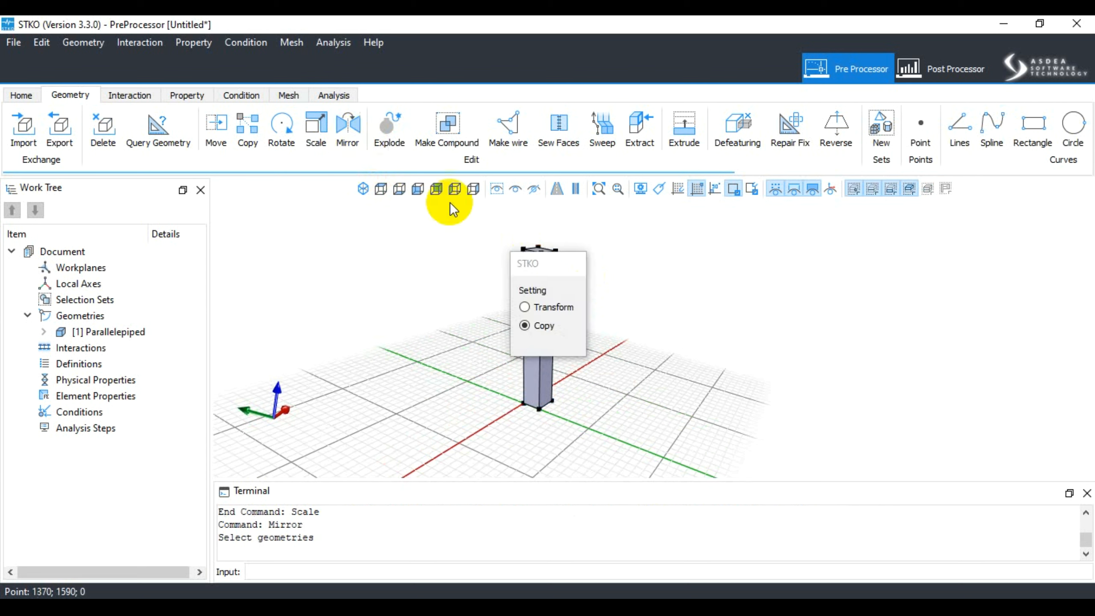
{"action": "left_click_drag", "start_coordinate": [611, 262], "coordinate": [727, 267]}
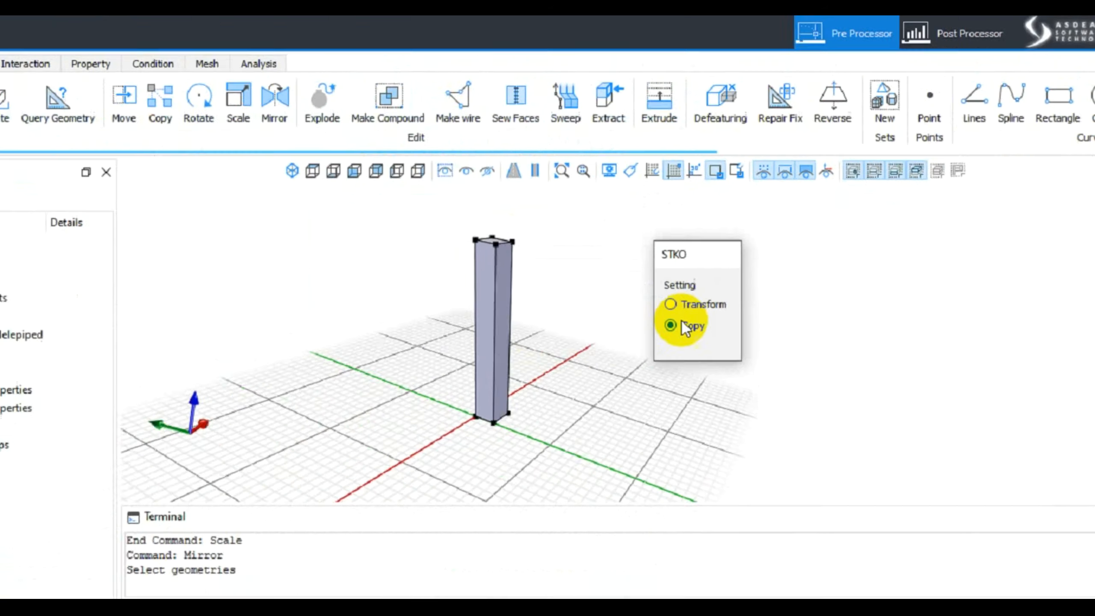
{"action": "left_click", "coordinate": [671, 303]}
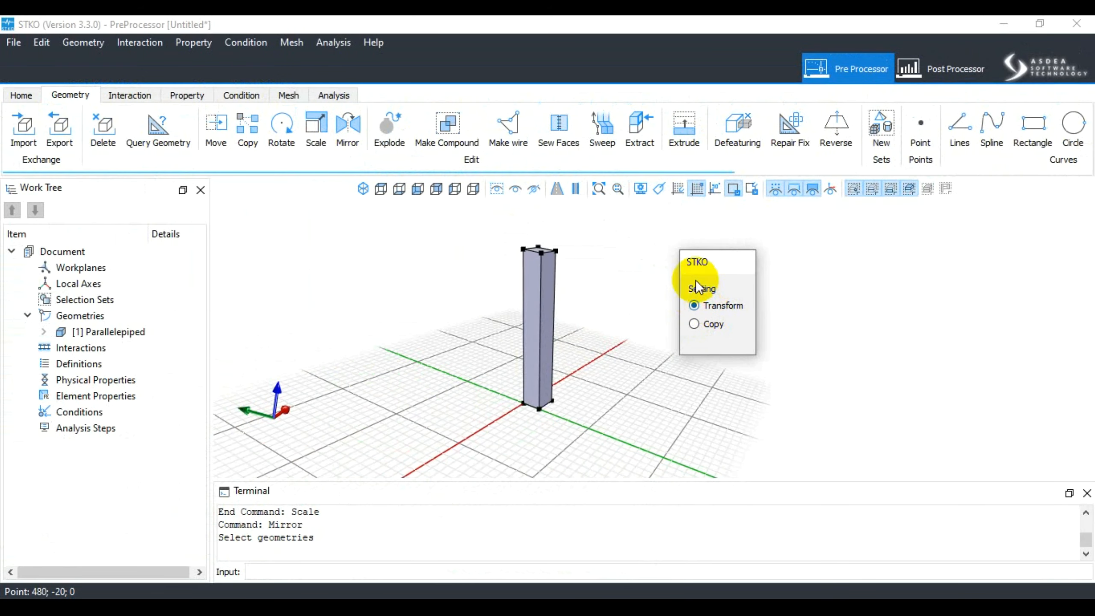
{"action": "left_click_drag", "start_coordinate": [680, 253], "coordinate": [752, 253]}
{"action": "left_click", "coordinate": [545, 337]}
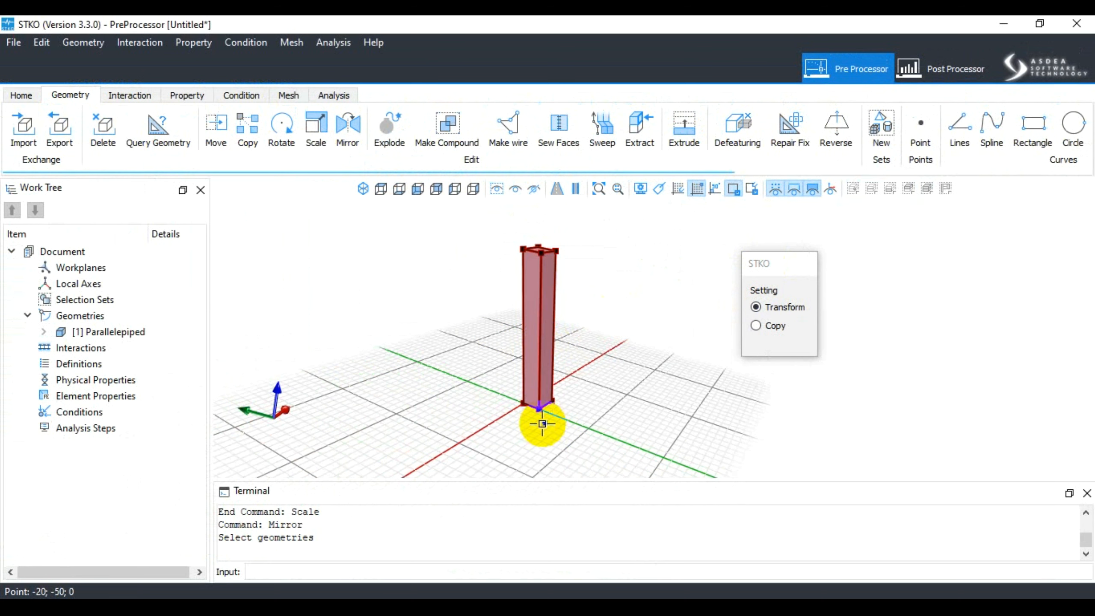
{"action": "left_click", "coordinate": [541, 406]}
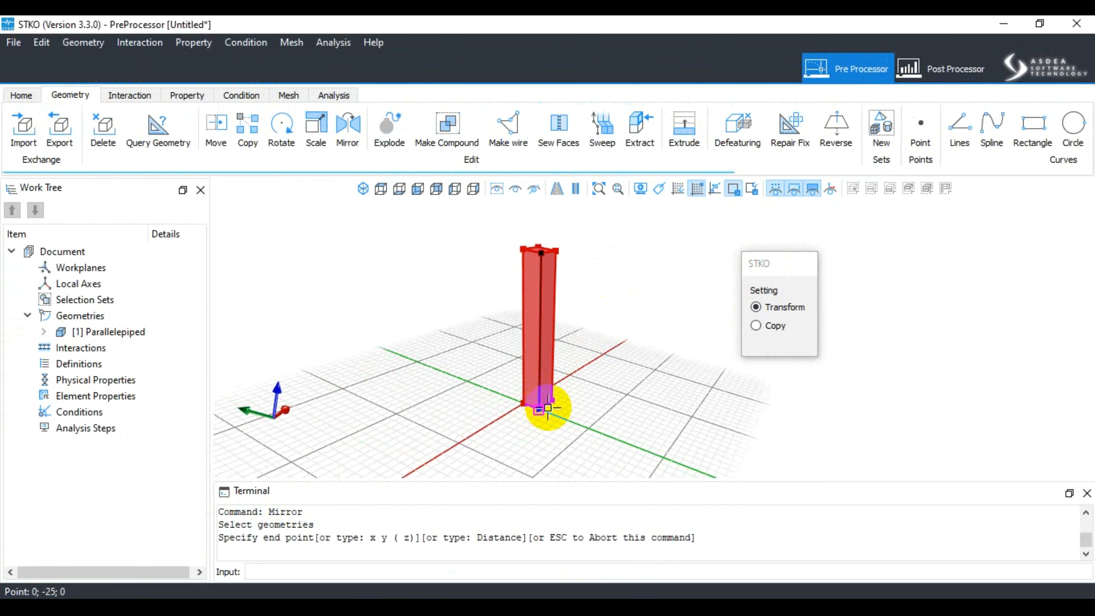
{"action": "scroll", "coordinate": [541, 403], "scroll_direction": "up", "scroll_amount": 6}
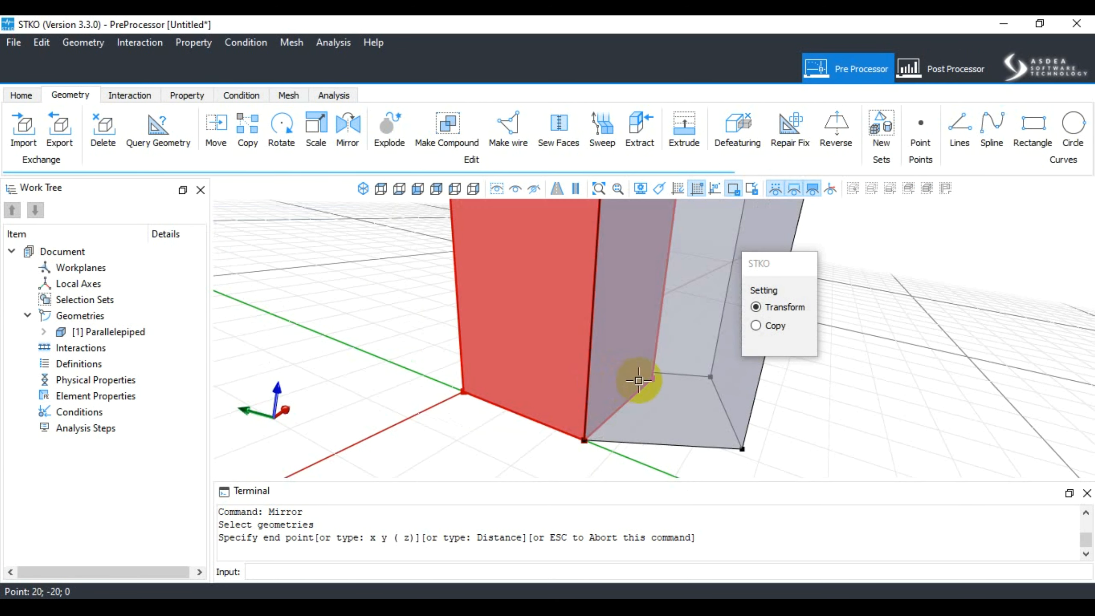
{"action": "left_click", "coordinate": [652, 380]}
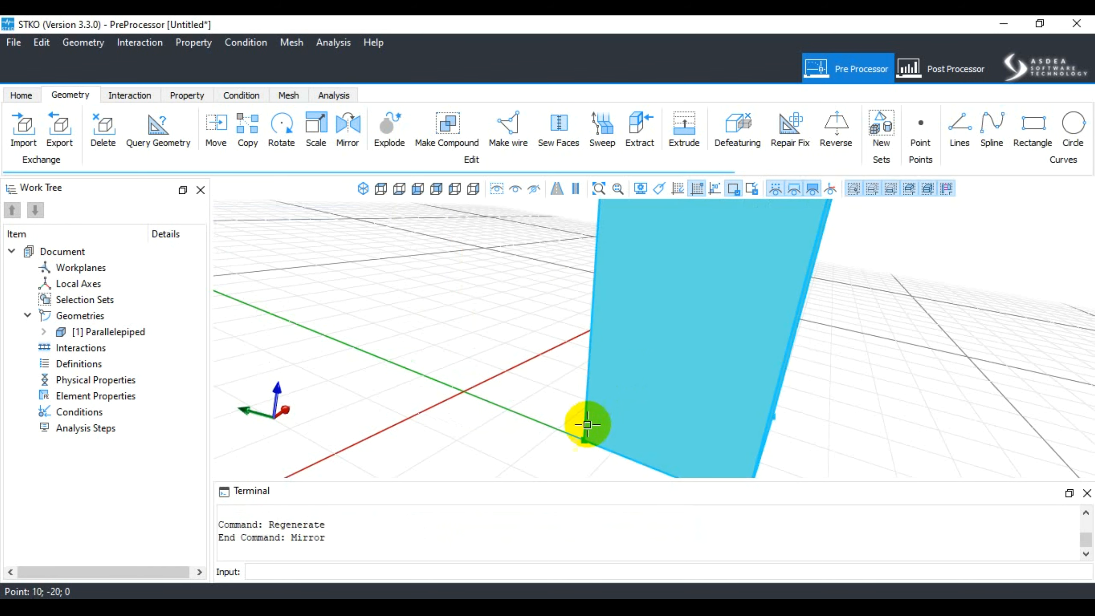
{"action": "scroll", "coordinate": [522, 378], "scroll_direction": "down", "scroll_amount": 3}
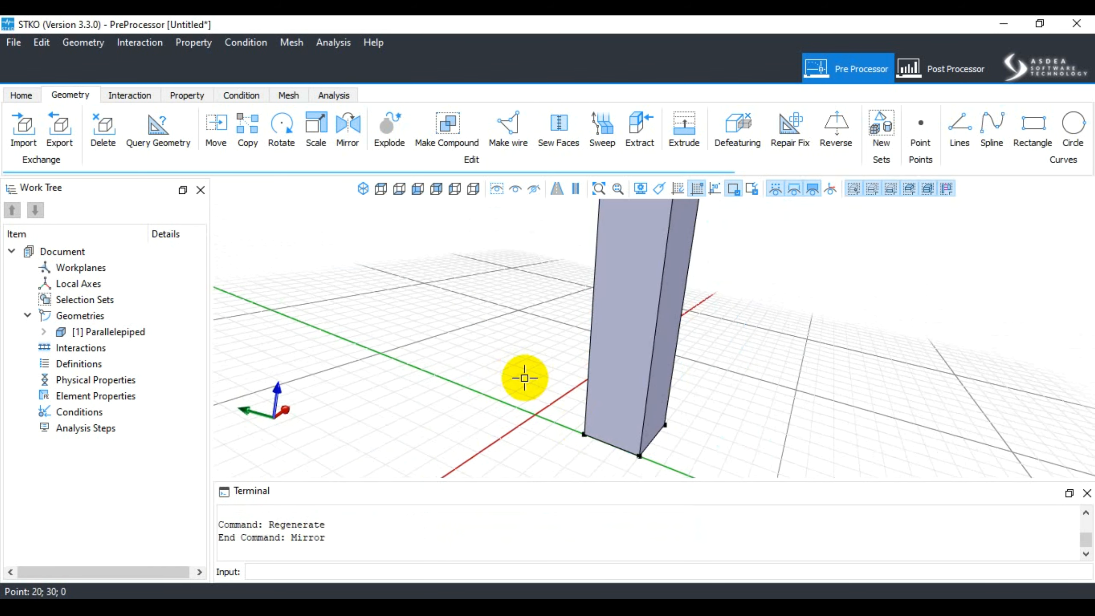
Mirror the upright parallelepiped with the Copy setting about its outer bottom edge along X, ending at corner 25; -50; 0.
{"action": "left_click", "coordinate": [347, 139]}
{"action": "left_click", "coordinate": [660, 325]}
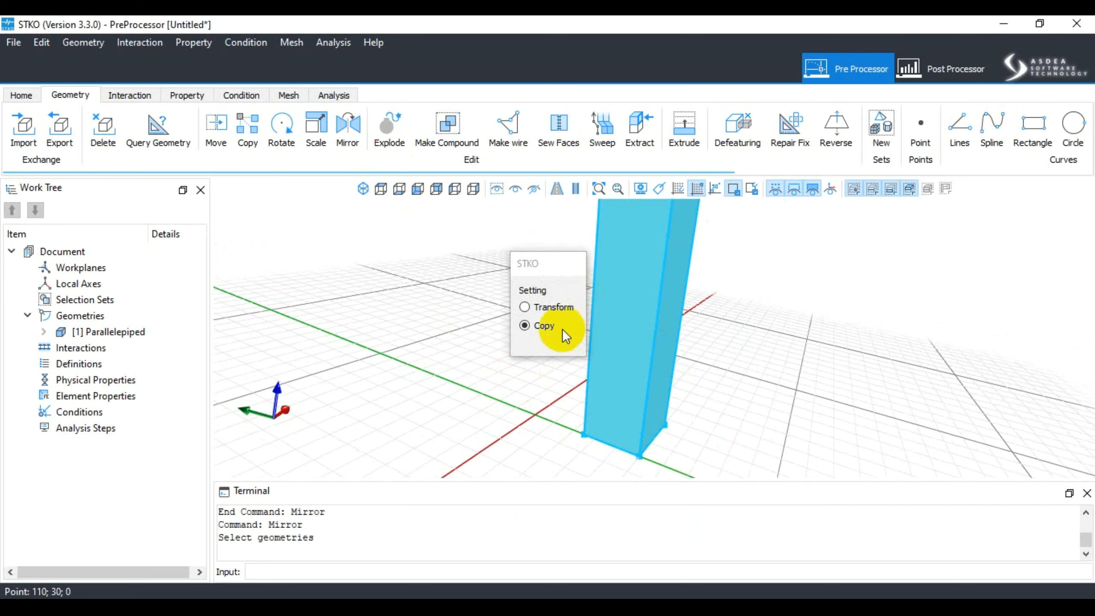
{"action": "left_click_drag", "start_coordinate": [552, 259], "coordinate": [809, 311]}
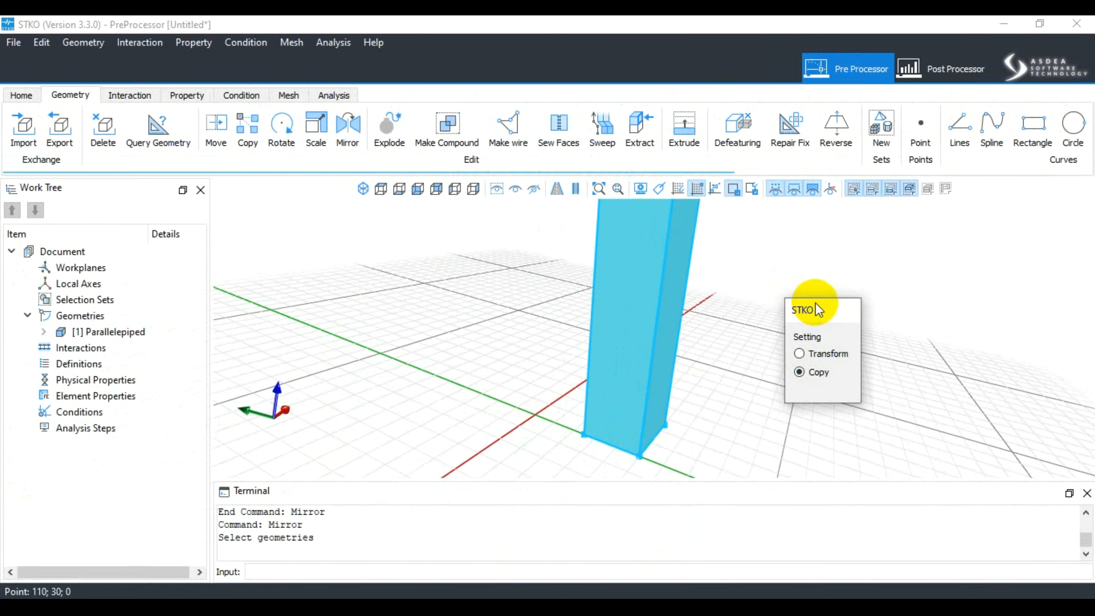
{"action": "left_click_drag", "start_coordinate": [776, 284], "coordinate": [822, 244]}
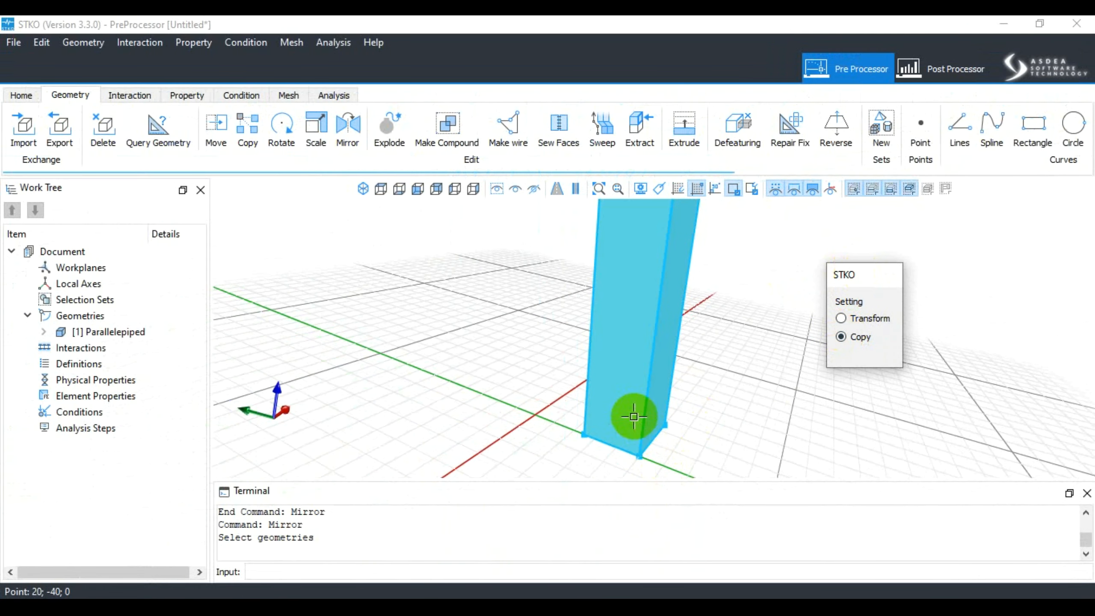
{"action": "left_click", "coordinate": [639, 445]}
{"action": "key", "text": "Return"}
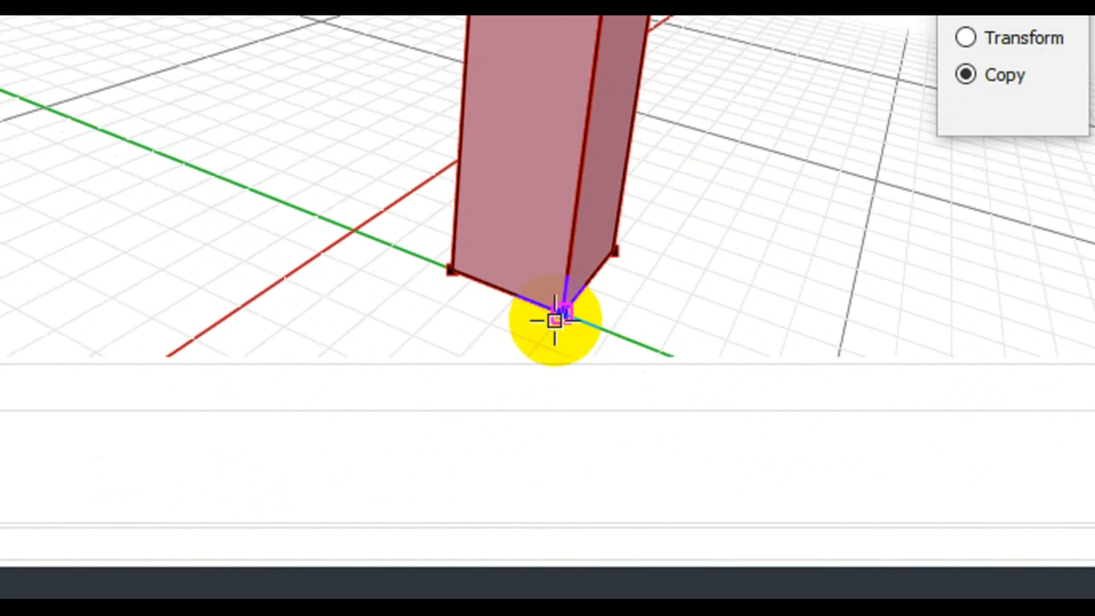
{"action": "left_click", "coordinate": [555, 320]}
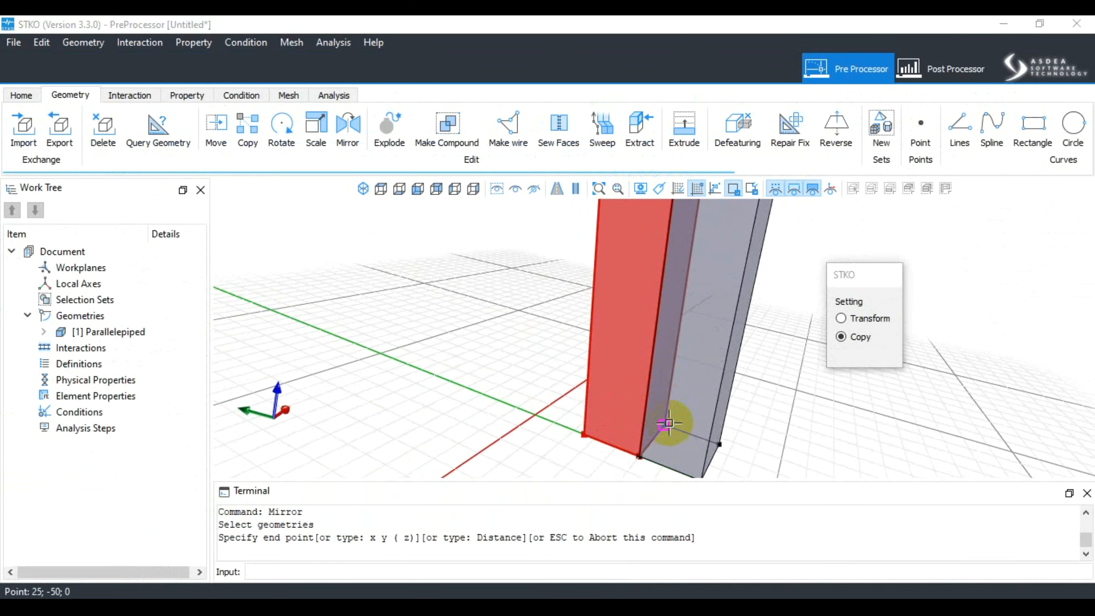
{"action": "left_click", "coordinate": [621, 251]}
{"action": "scroll", "coordinate": [519, 389], "scroll_direction": "down", "scroll_amount": 5}
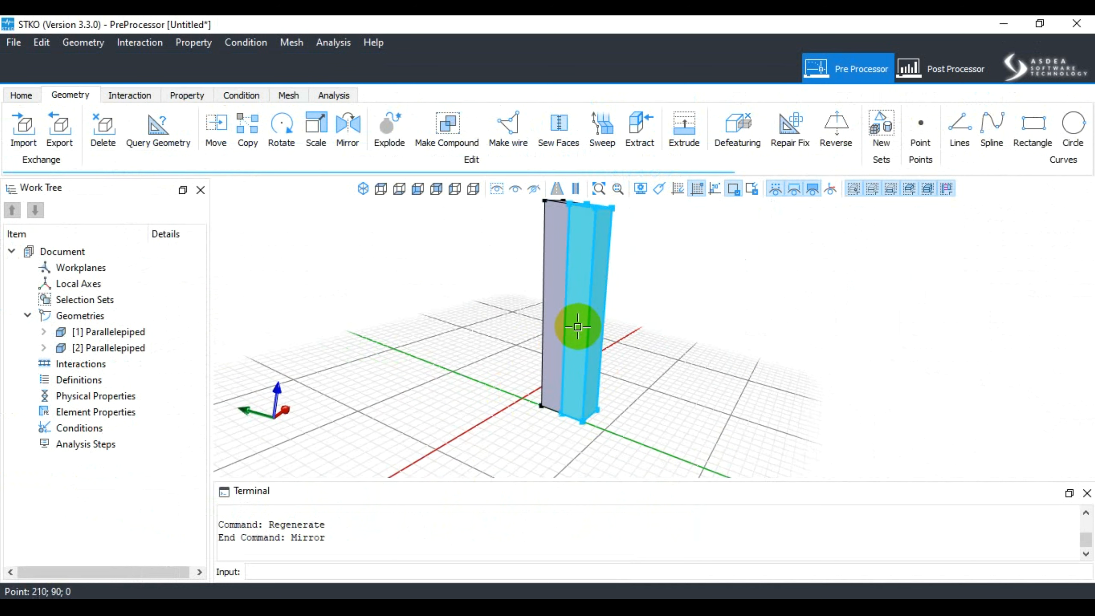
{"action": "scroll", "coordinate": [578, 319], "scroll_direction": "down", "scroll_amount": 2}
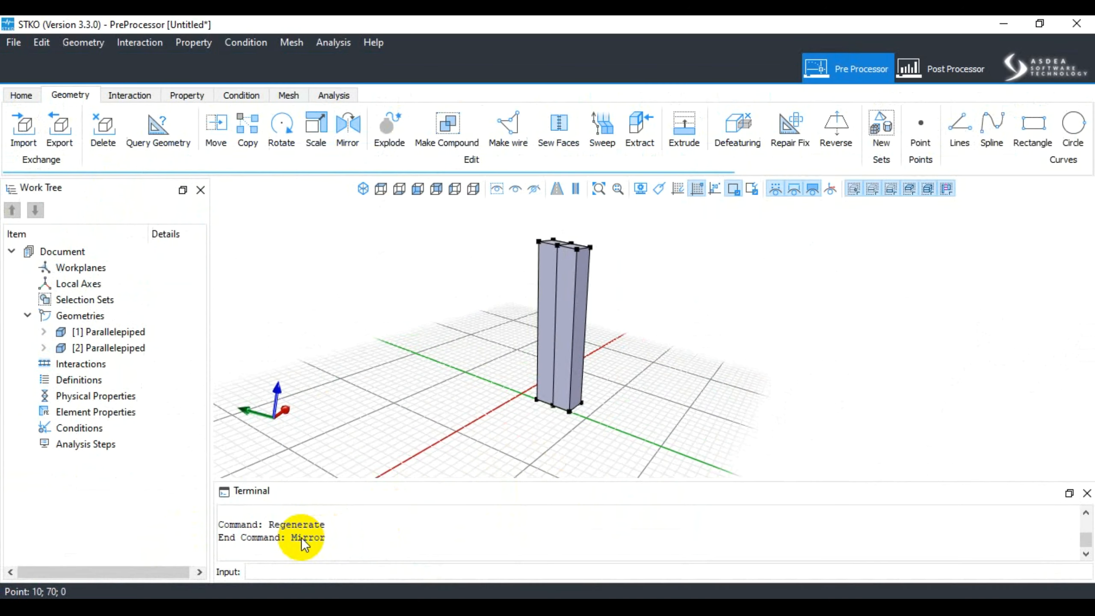
Select the two parallelepipeds alternately in the geometry list to examine which solid is the original and which is the mirrored copy.
{"action": "left_click", "coordinate": [115, 349]}
{"action": "left_click", "coordinate": [119, 333]}
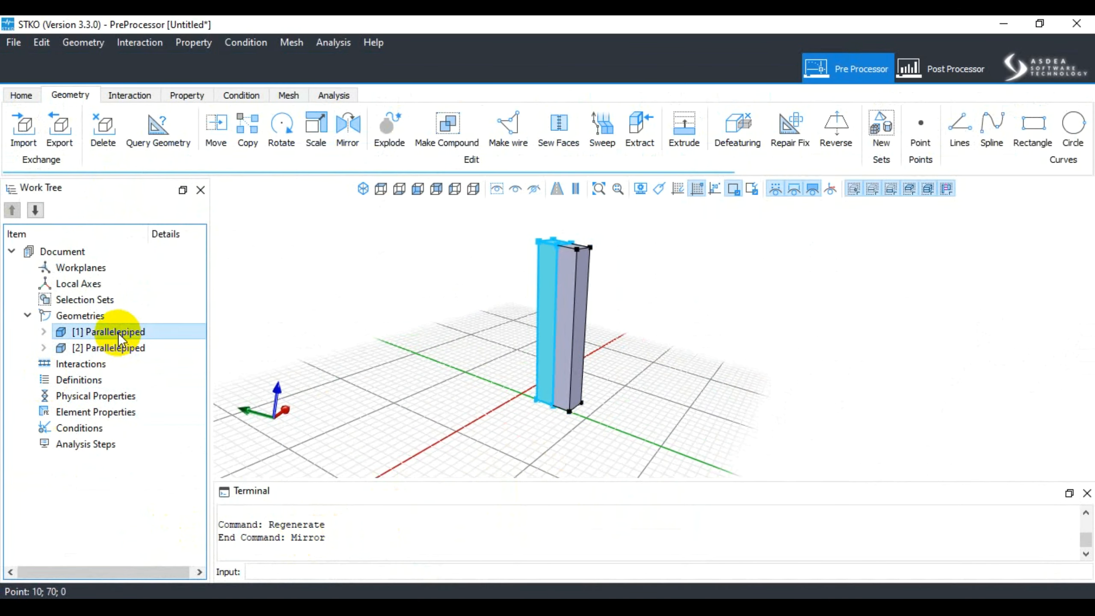
{"action": "right_click", "coordinate": [118, 332]}
{"action": "left_click", "coordinate": [108, 335]}
{"action": "left_click", "coordinate": [111, 350]}
{"action": "left_click", "coordinate": [114, 332]}
{"action": "left_click", "coordinate": [121, 348]}
{"action": "left_click", "coordinate": [123, 331]}
{"action": "left_click", "coordinate": [122, 344]}
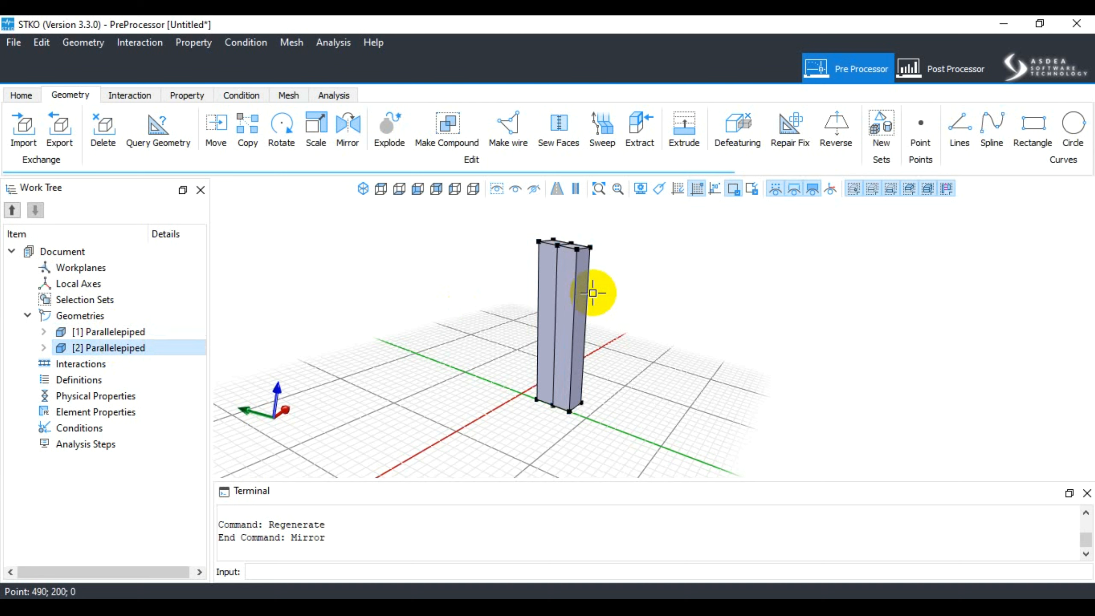
Delete the mirrored copy of the upright parallelepiped.
{"action": "left_click", "coordinate": [578, 292]}
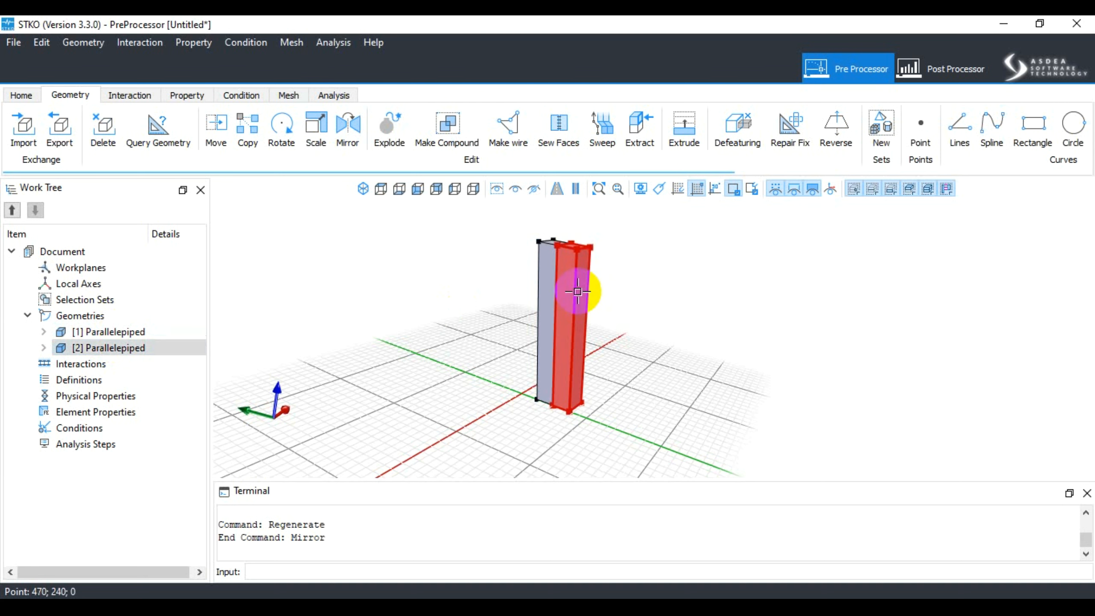
{"action": "key", "text": "Delete"}
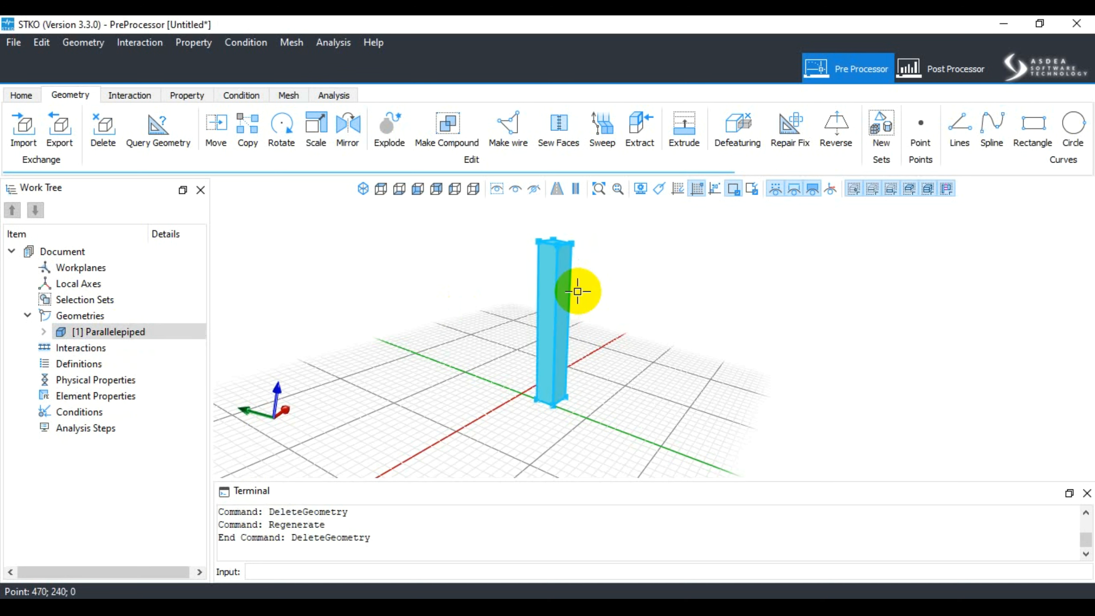